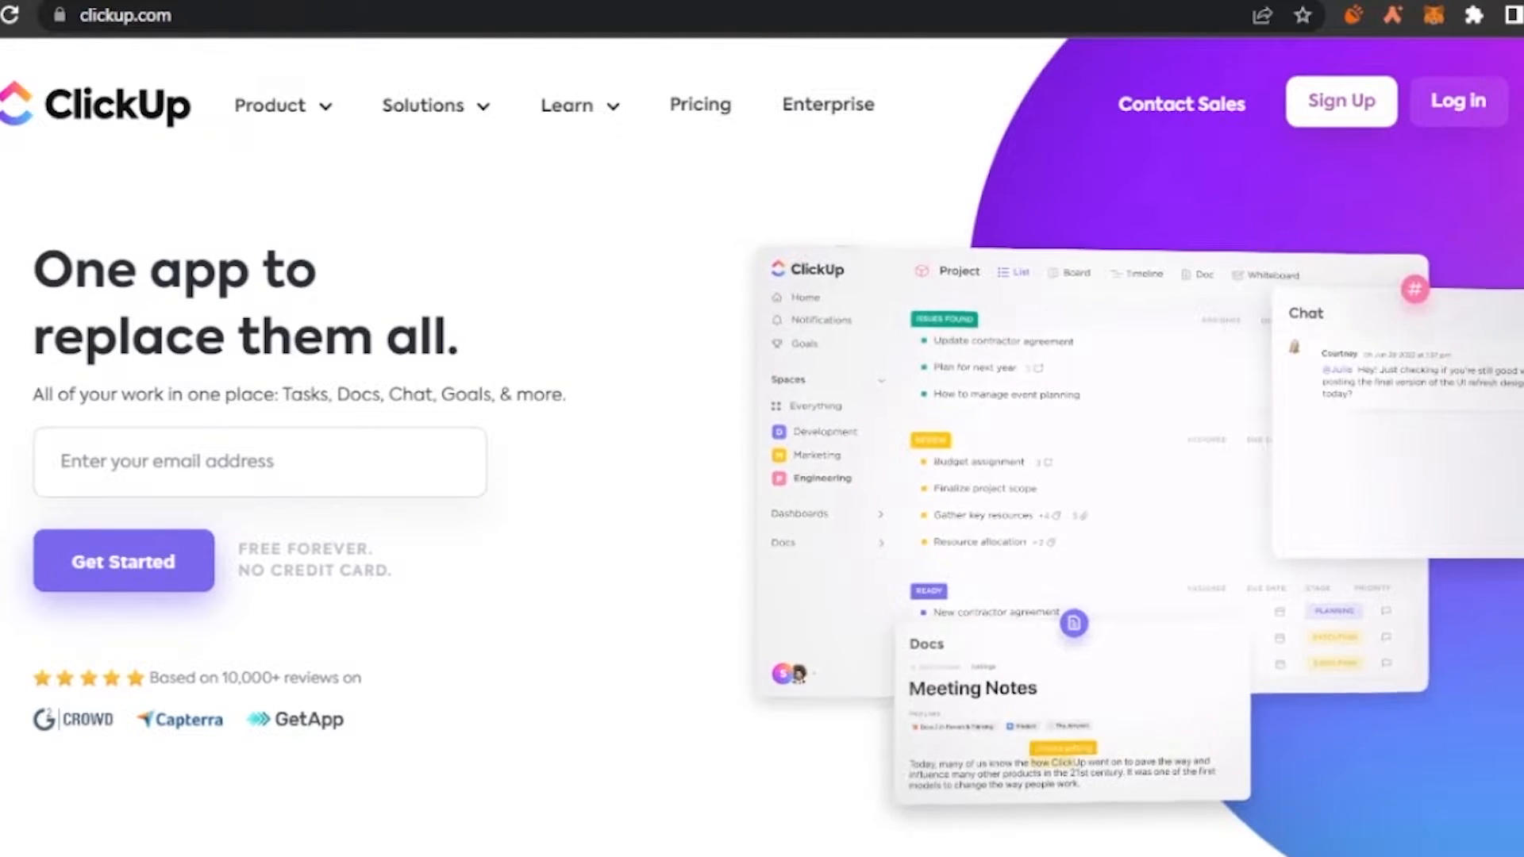
# Step: Look through the ClickUp homepage's overview of projects and tasks, Whiteboards and tool integrations
pyautogui.scroll(-8, 759, 689)
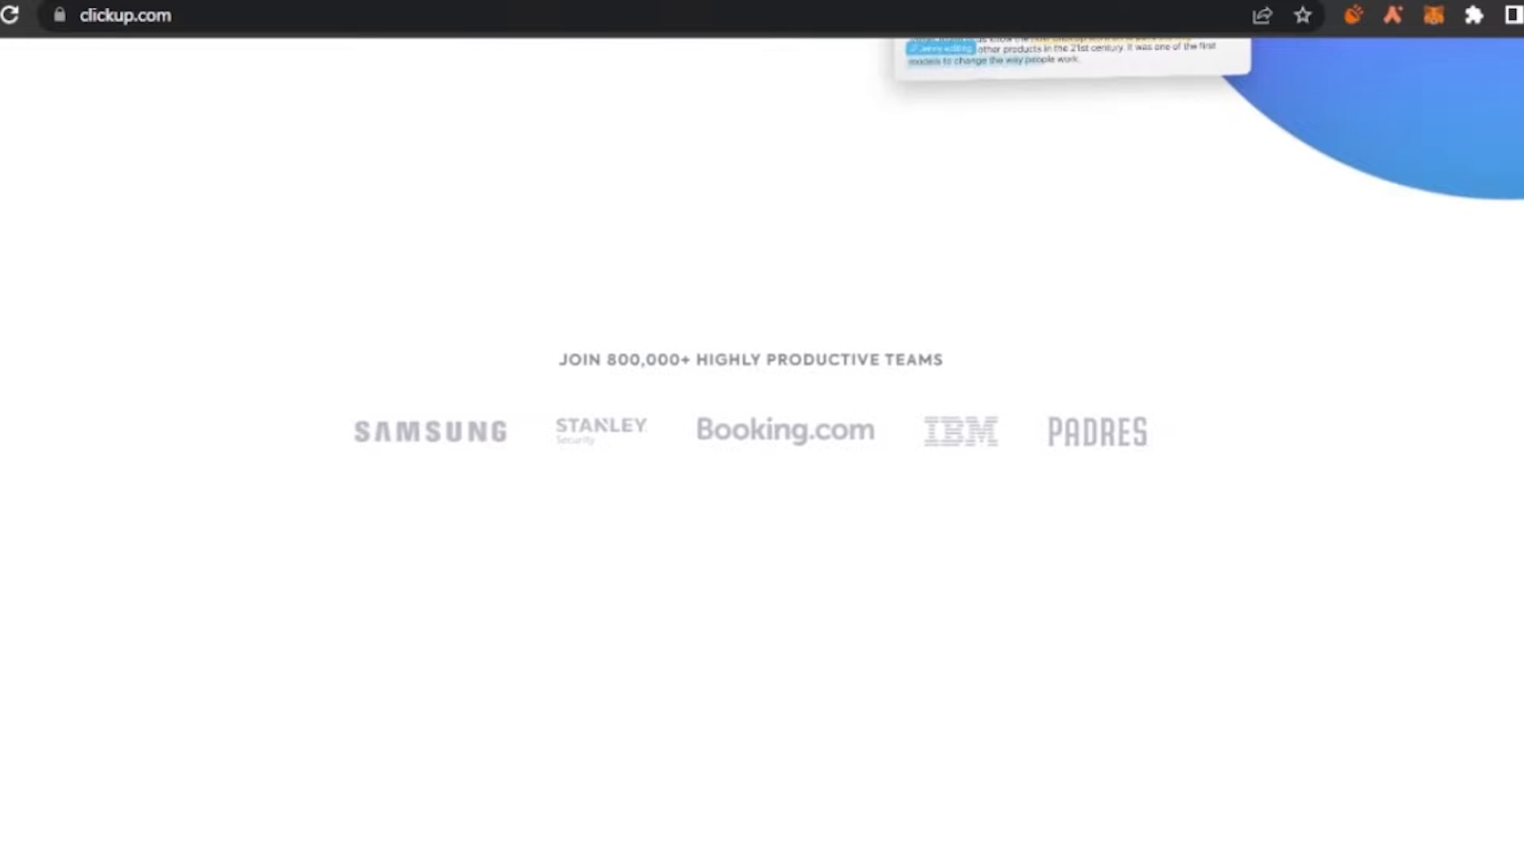
pyautogui.scroll(4, 762, 445)
pyautogui.scroll(-8, 762, 444)
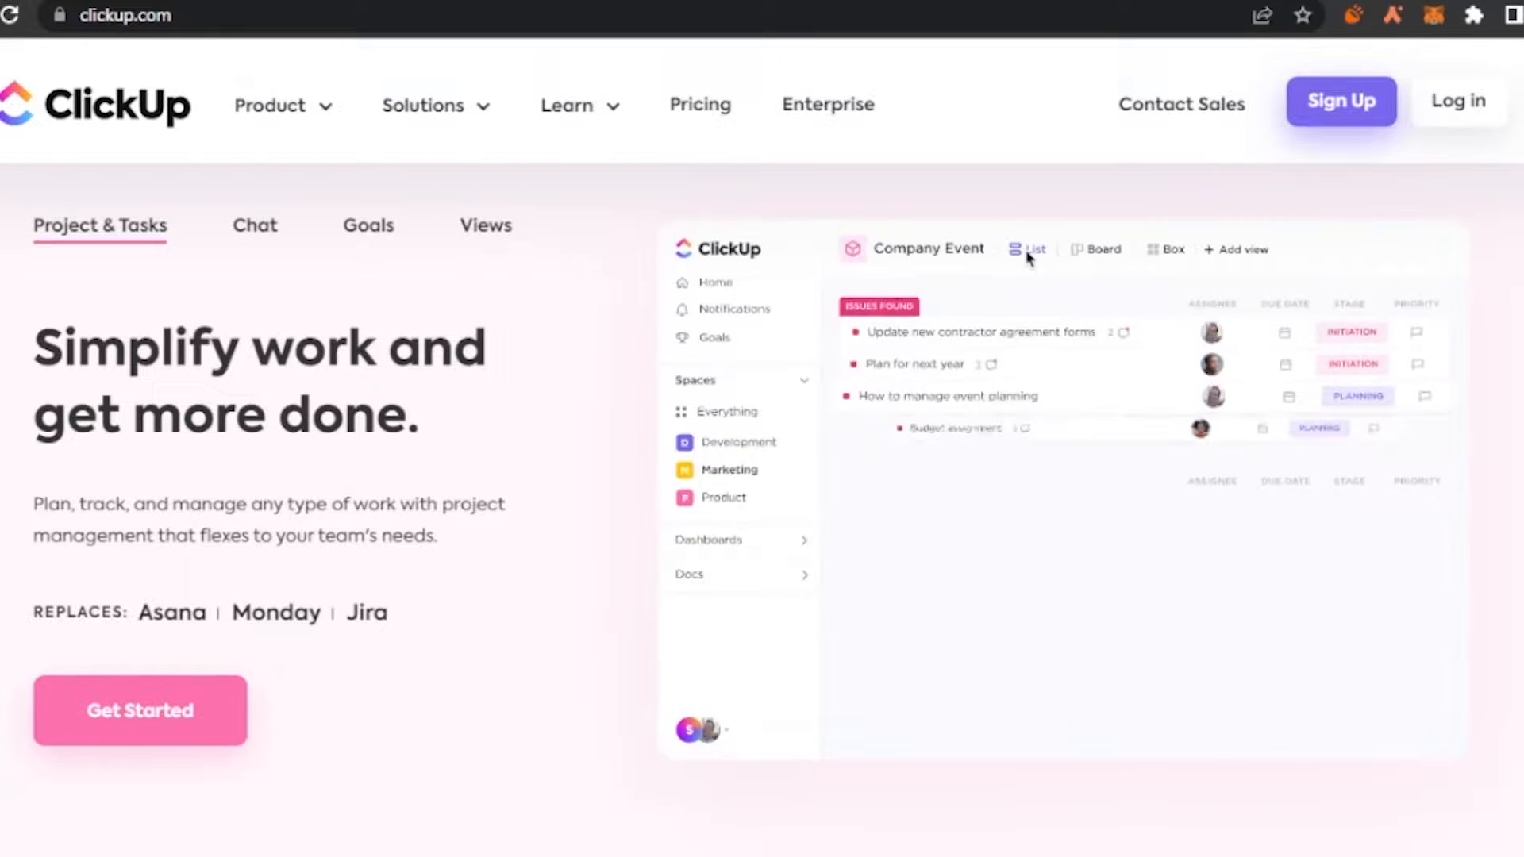
pyautogui.scroll(-12, 763, 508)
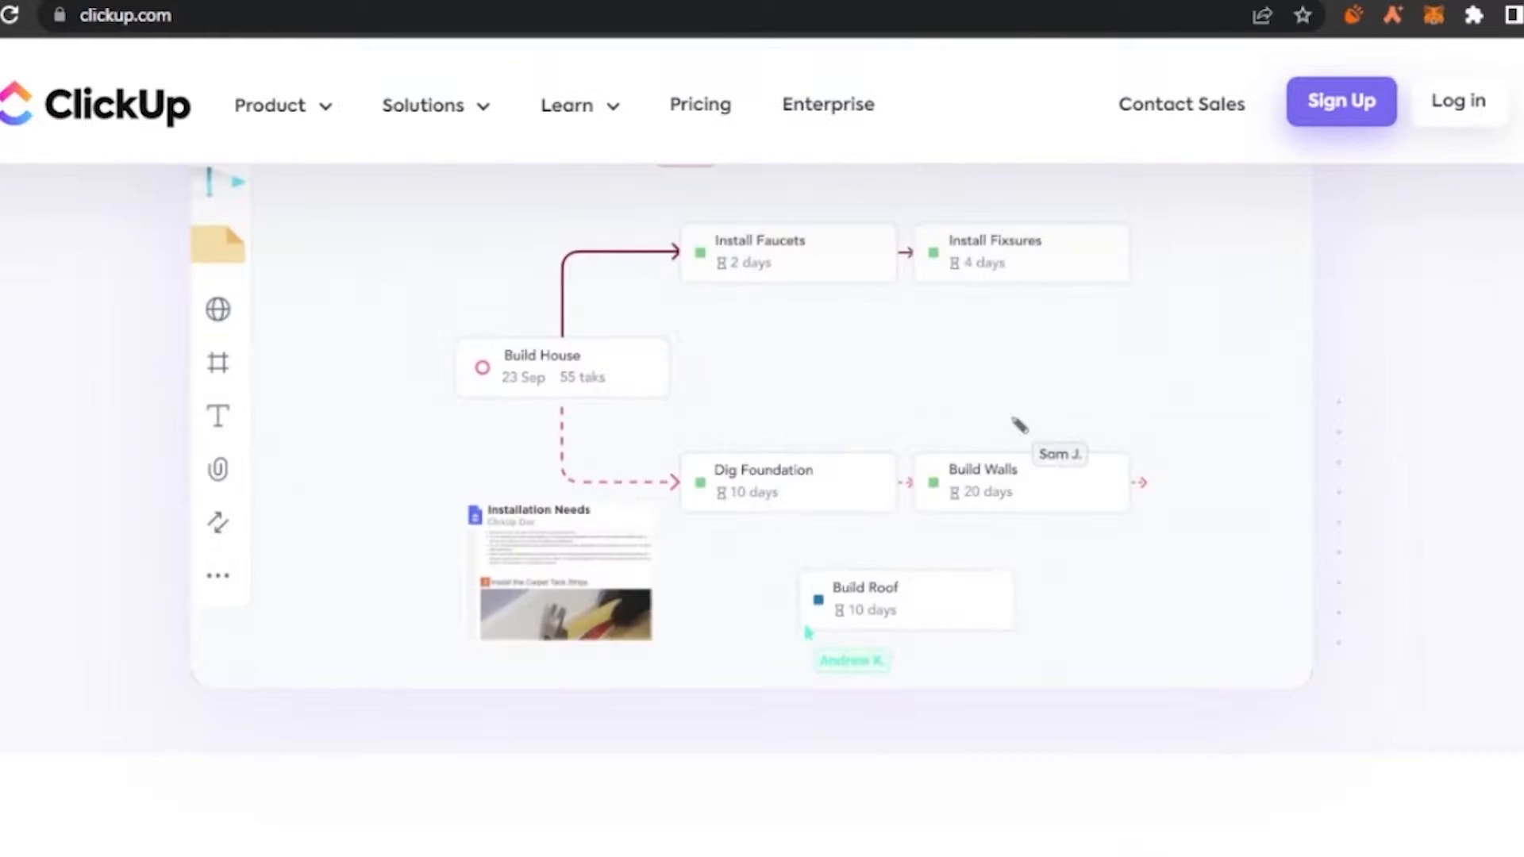
pyautogui.scroll(6, 763, 508)
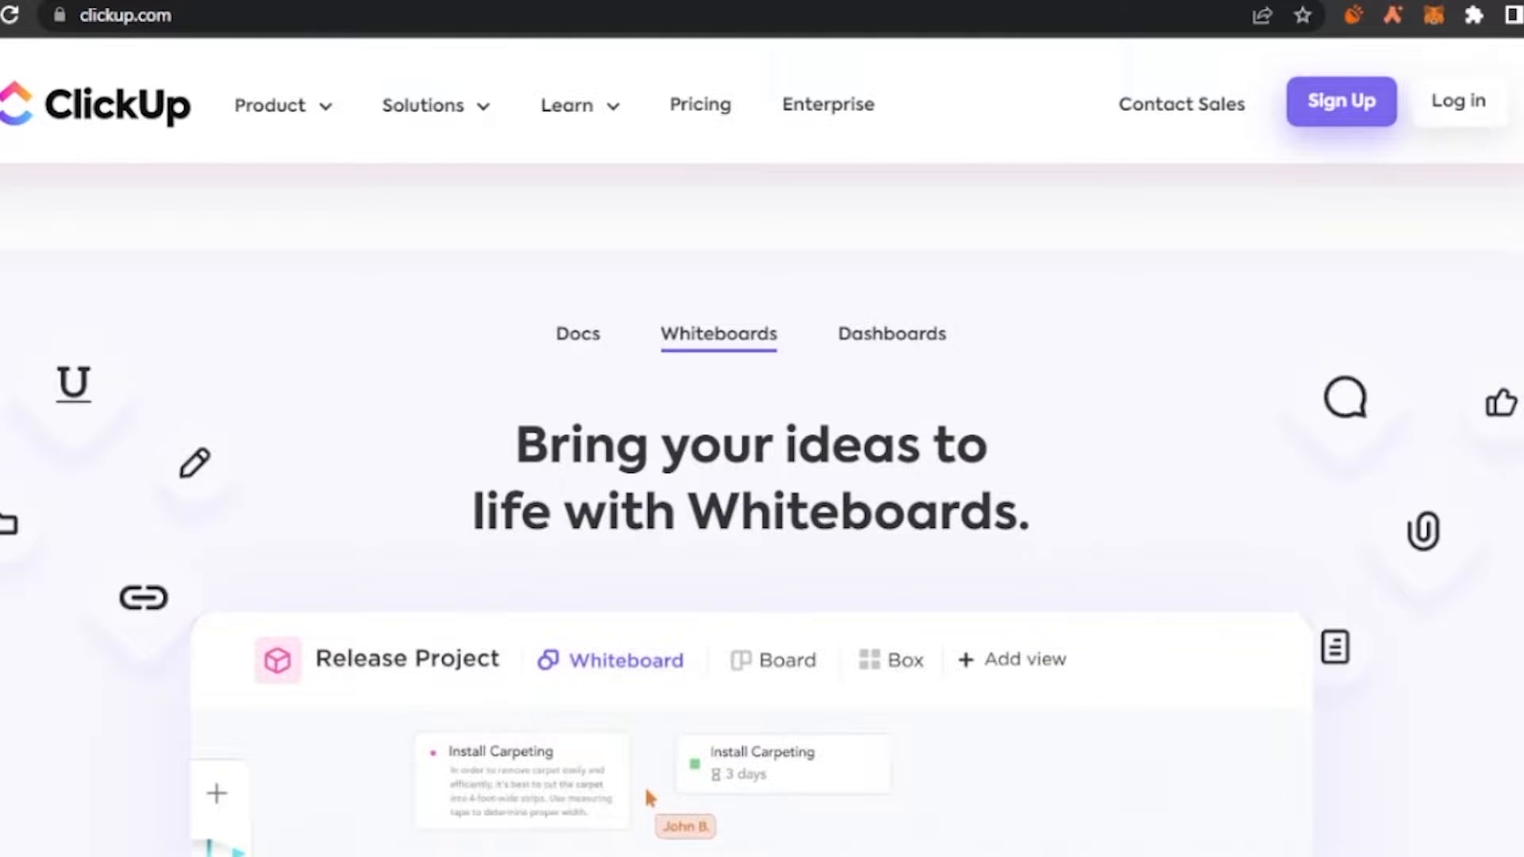
pyautogui.scroll(-2, 762, 508)
pyautogui.scroll(-8, 762, 508)
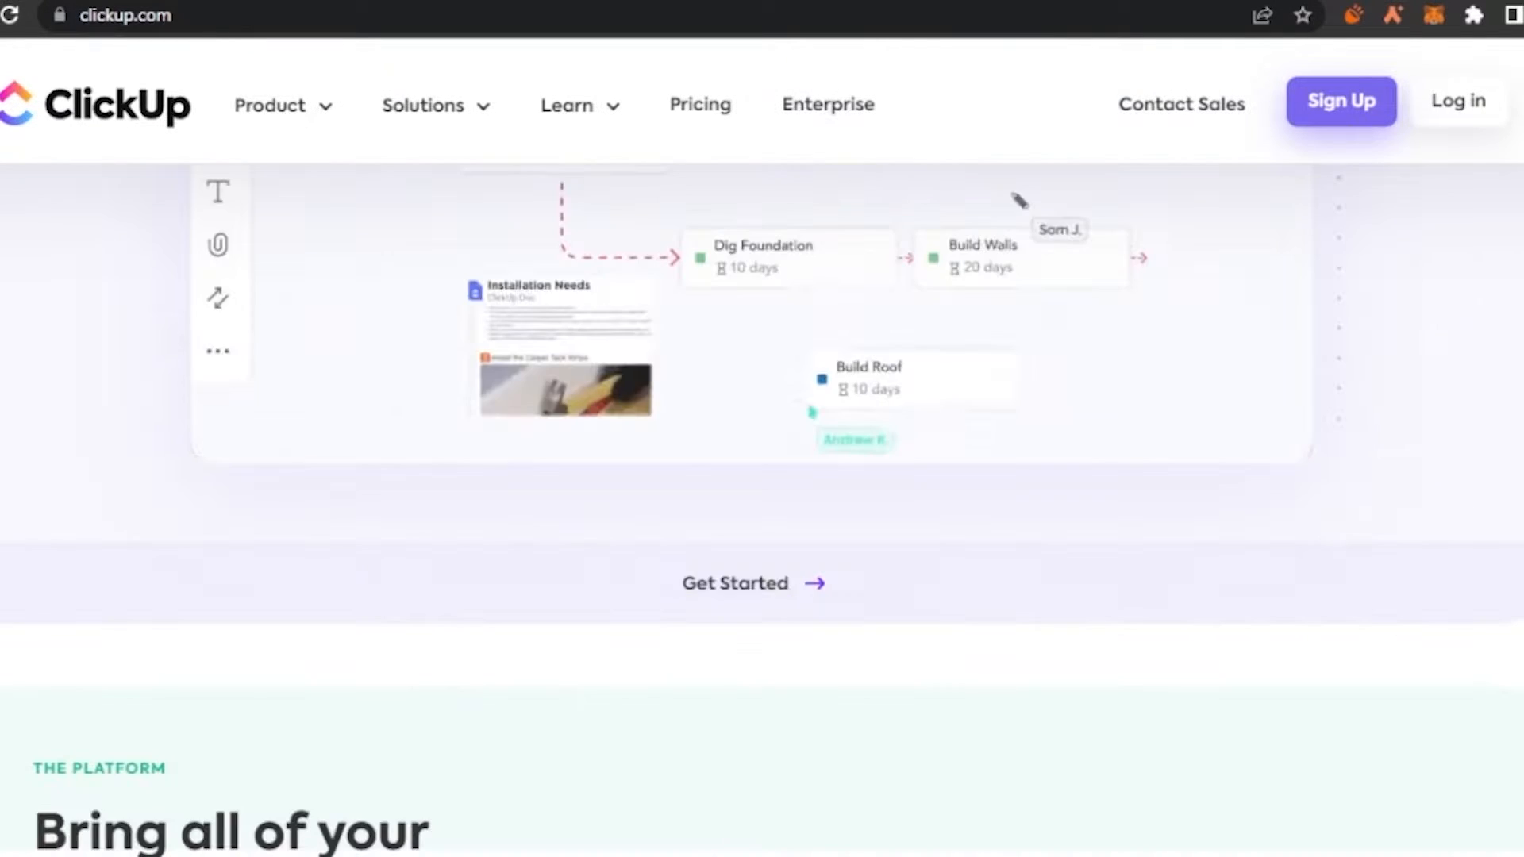
pyautogui.scroll(-2, 763, 508)
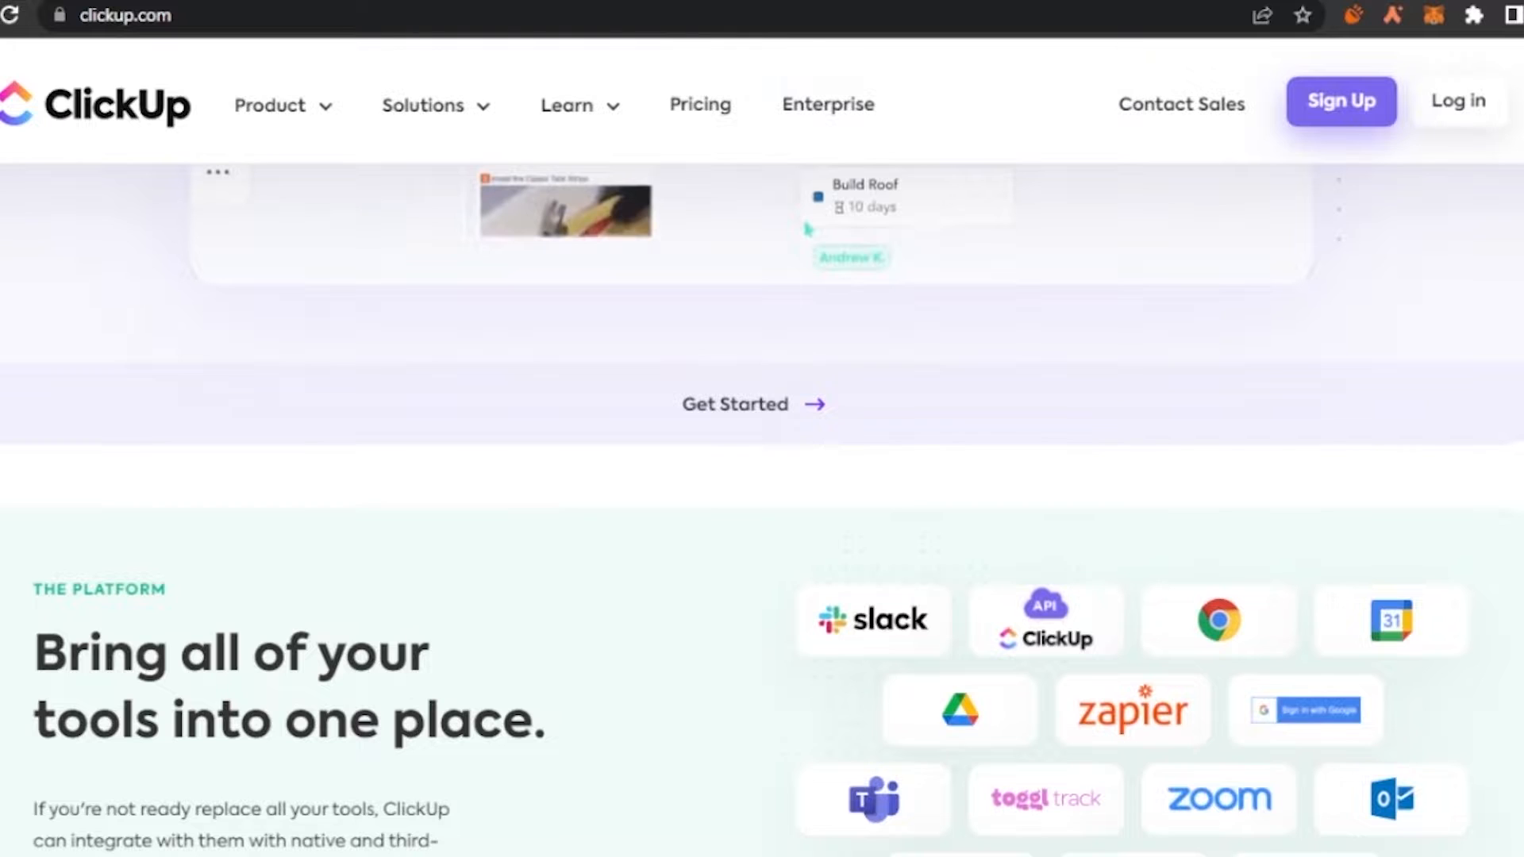
pyautogui.scroll(-5, 762, 508)
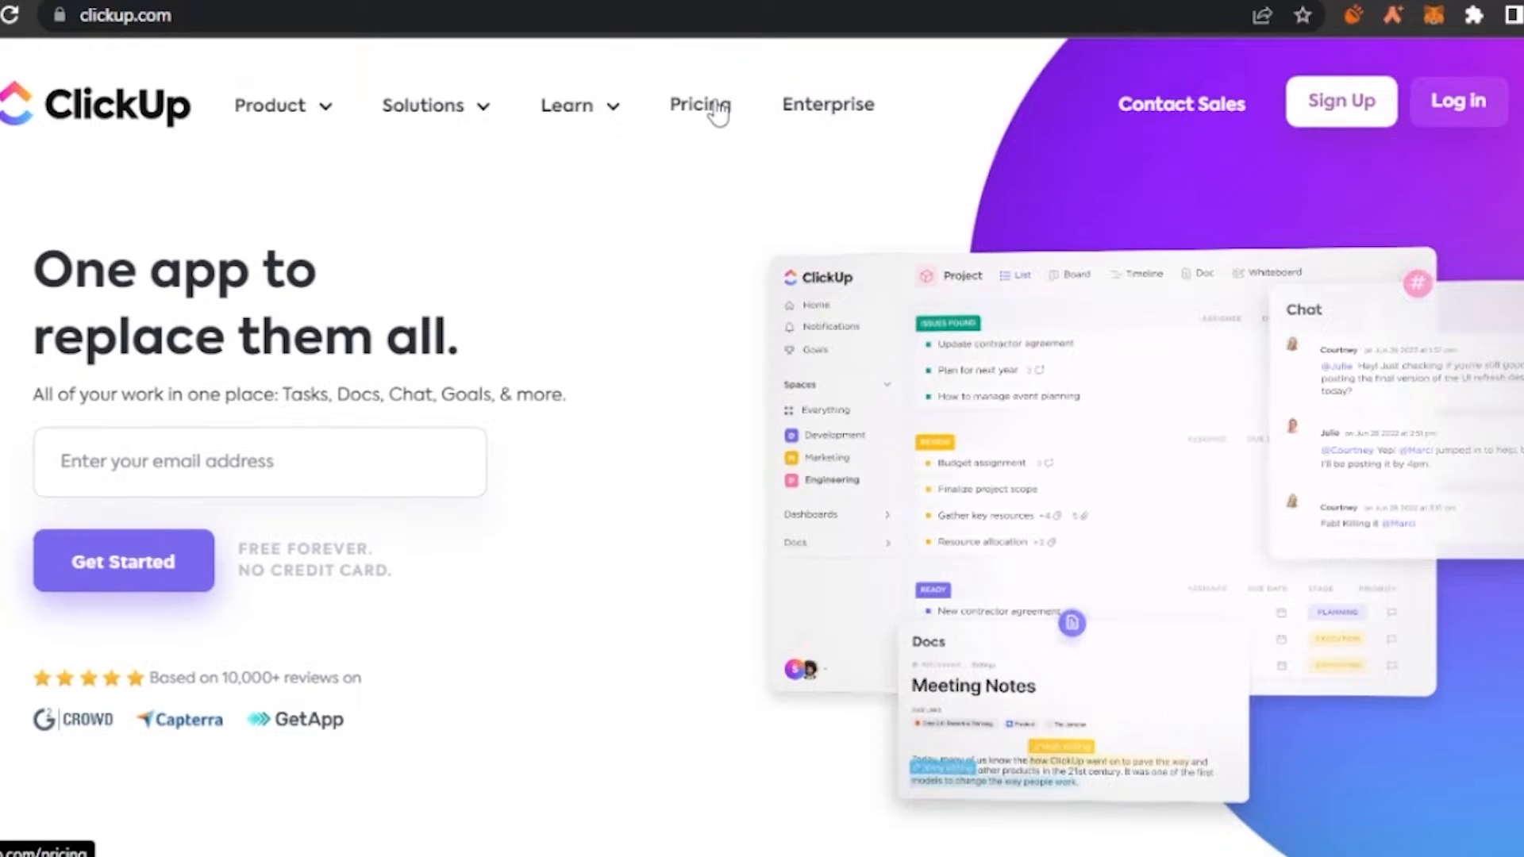
# Step: Open the pricing page and compare the features and prices of the Free Forever, Unlimited, Business, Business Plus and Enterprise plans
pyautogui.click(701, 105)
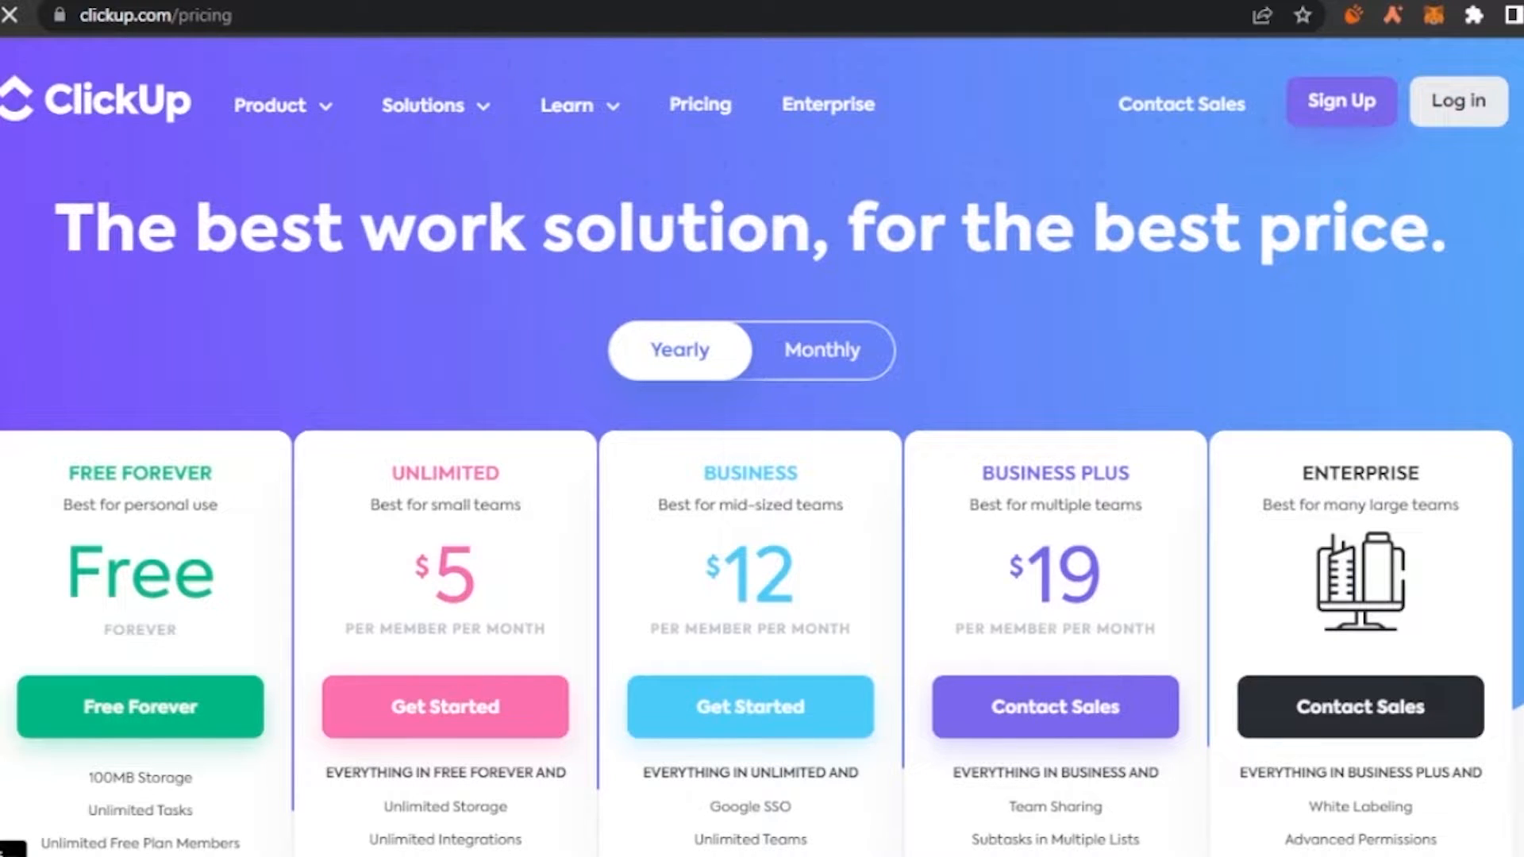
pyautogui.scroll(-3, 762, 508)
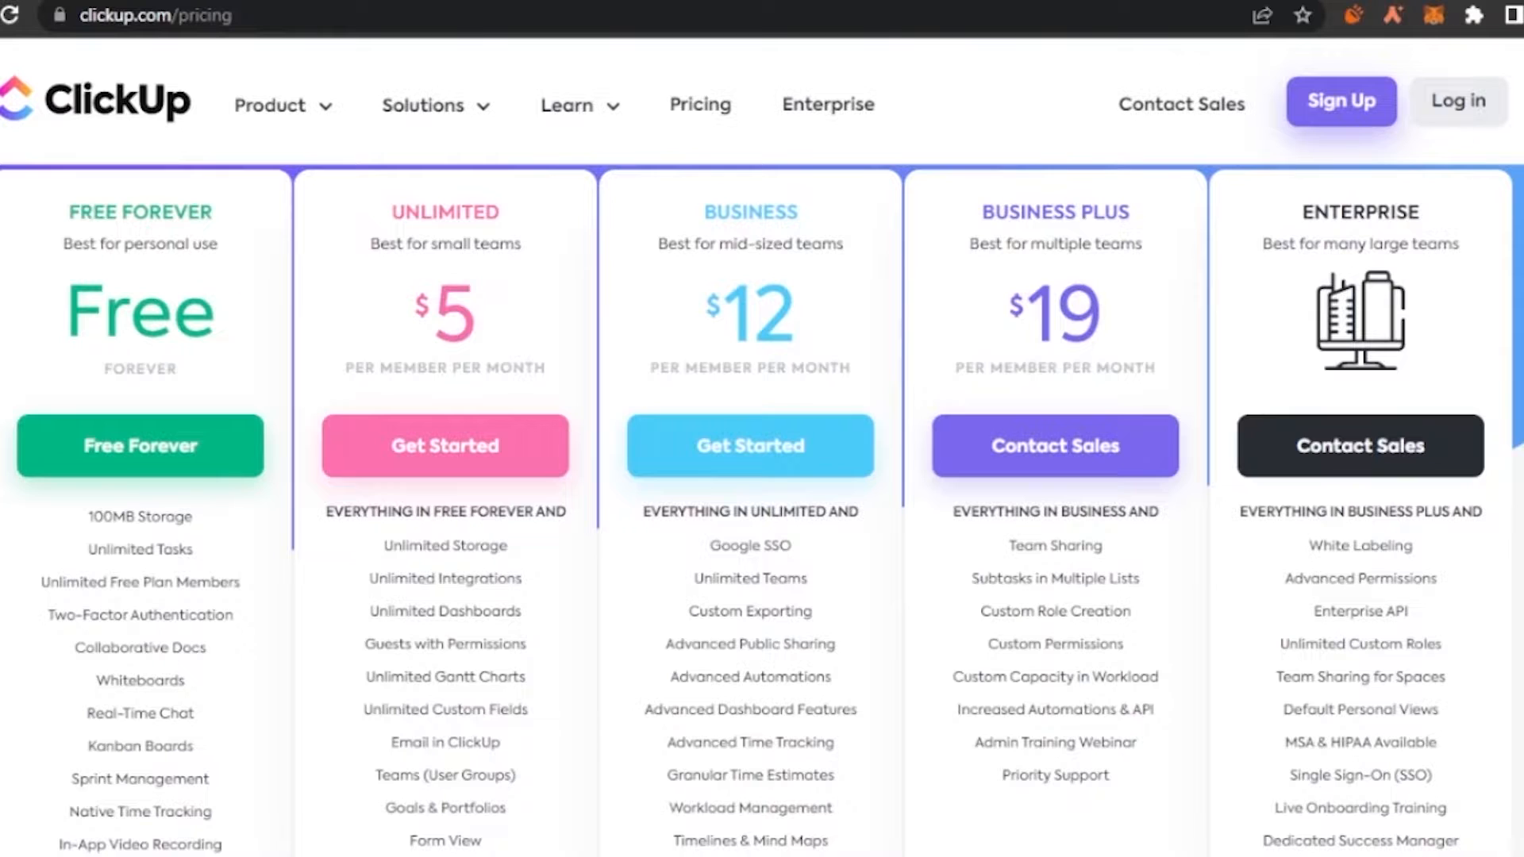
pyautogui.scroll(-2, 762, 508)
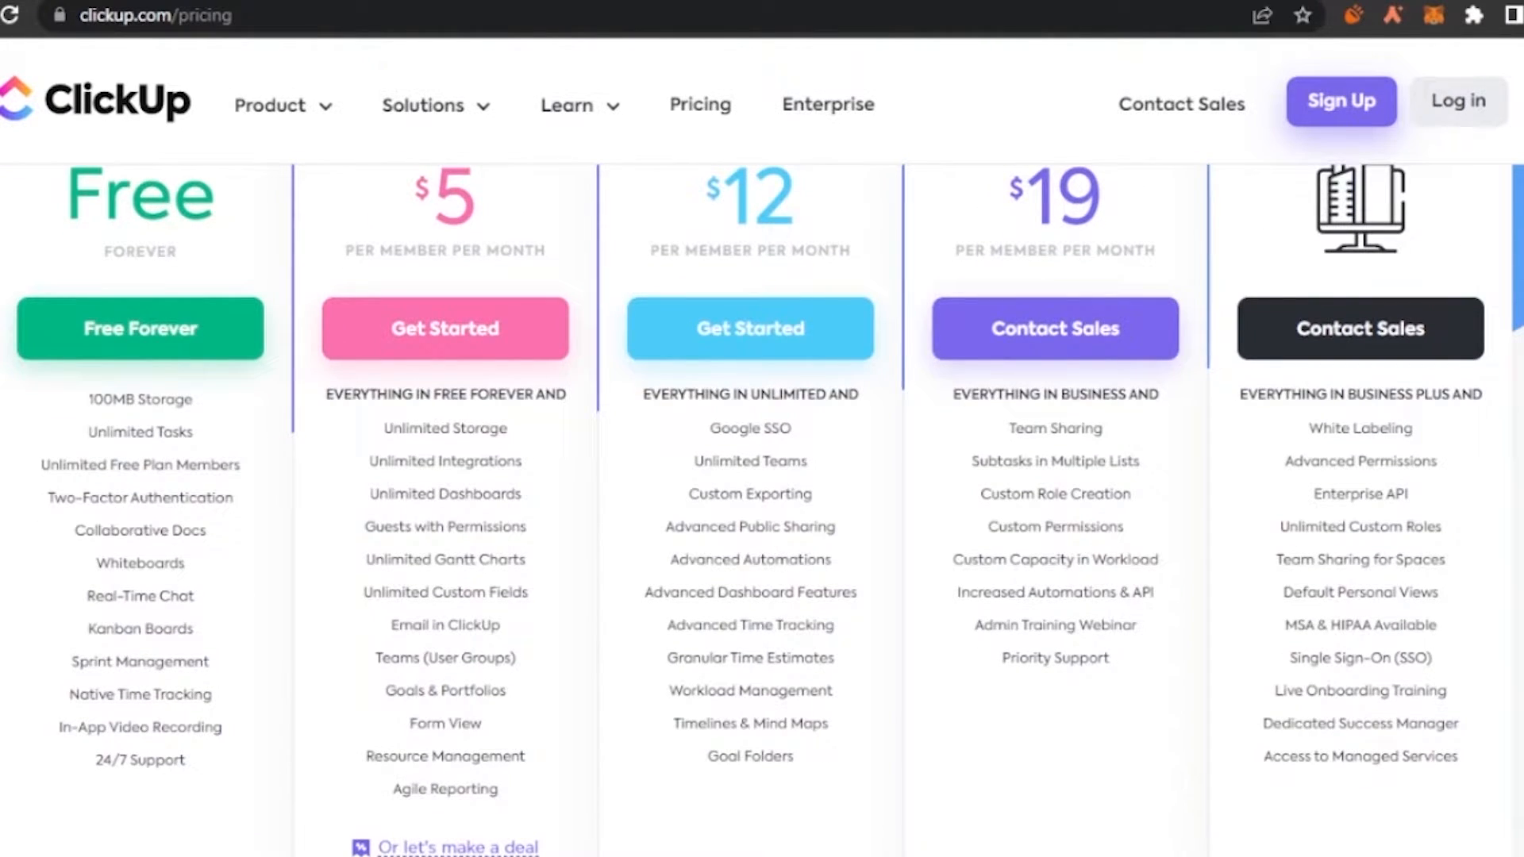
pyautogui.scroll(2, 762, 509)
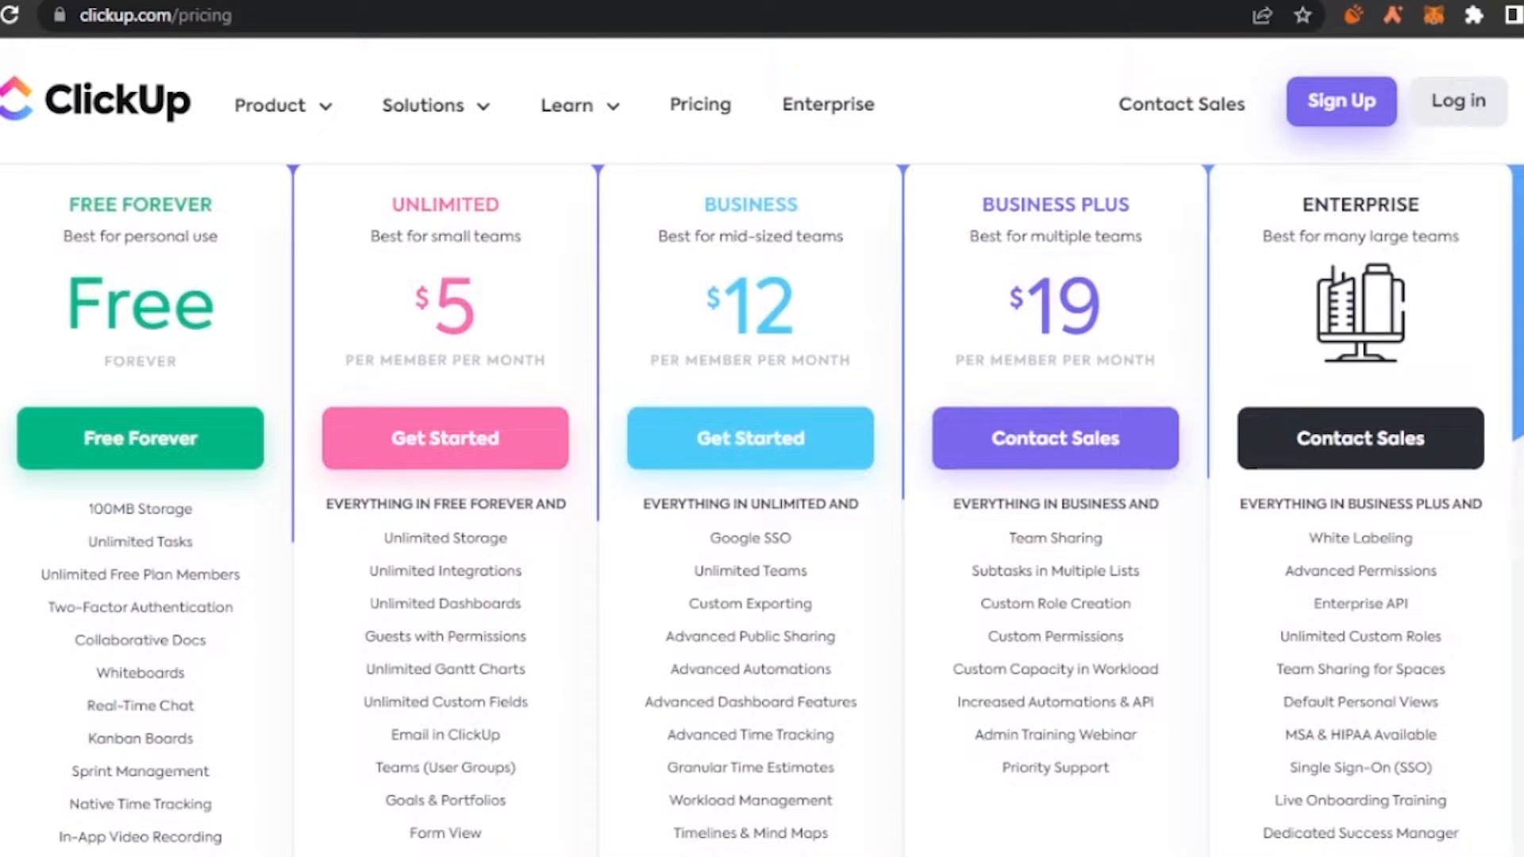
pyautogui.scroll(1, 762, 508)
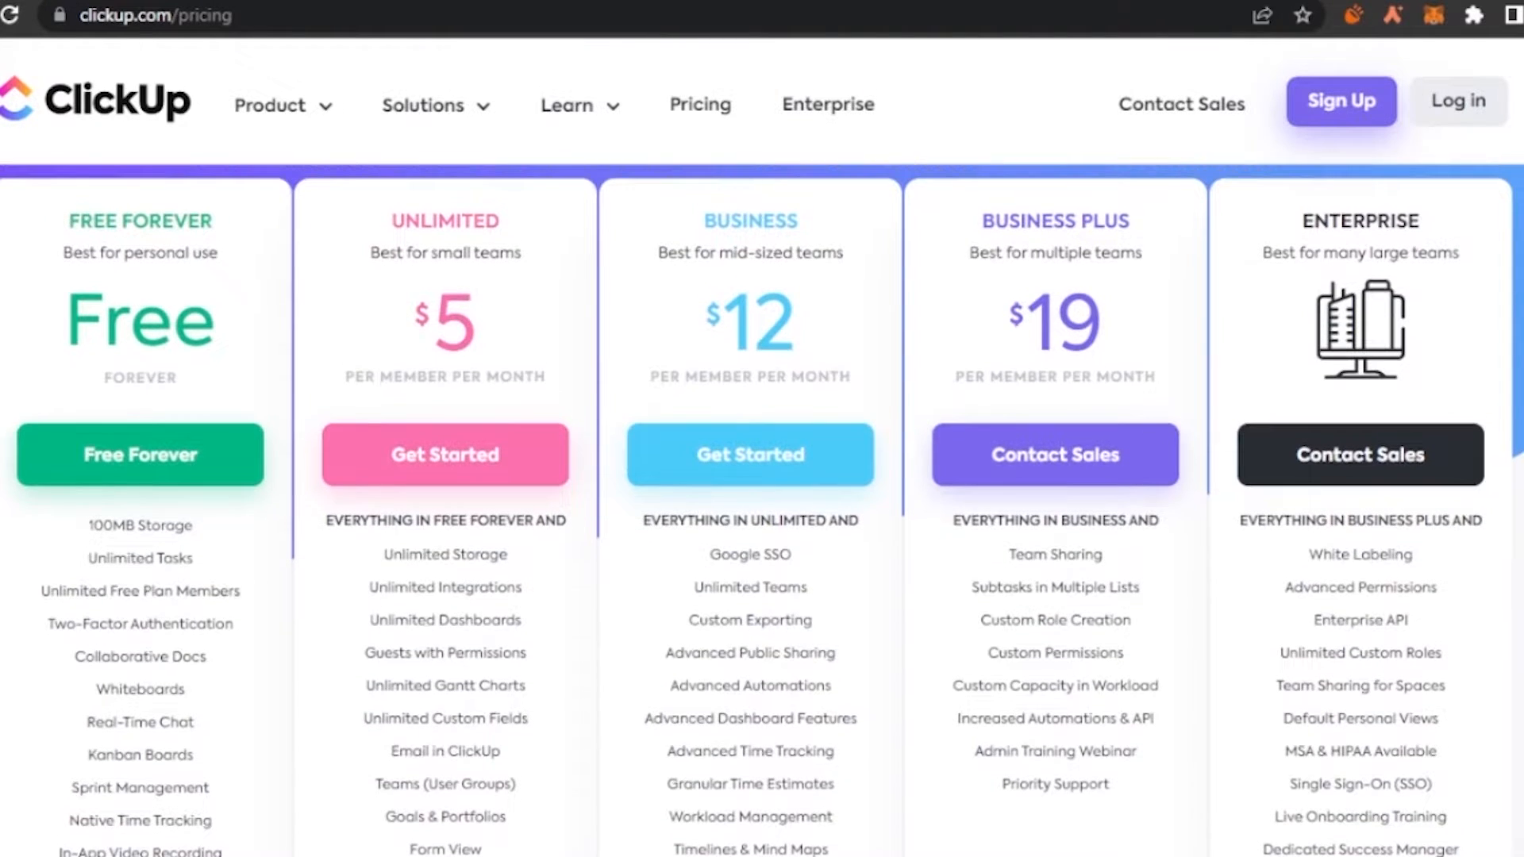
pyautogui.scroll(-1, 762, 508)
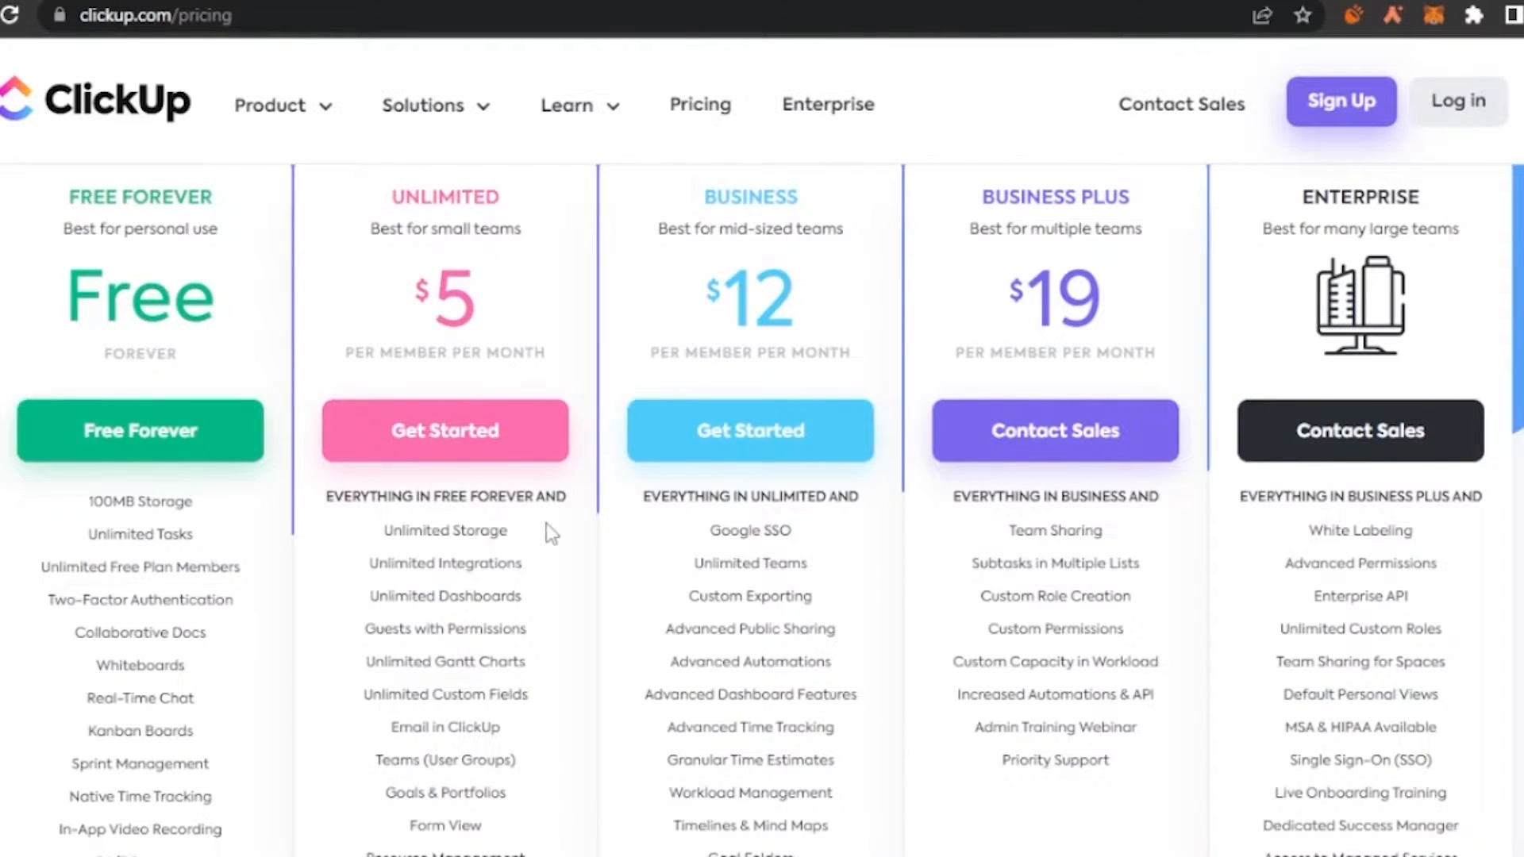
pyautogui.moveTo(463, 533)
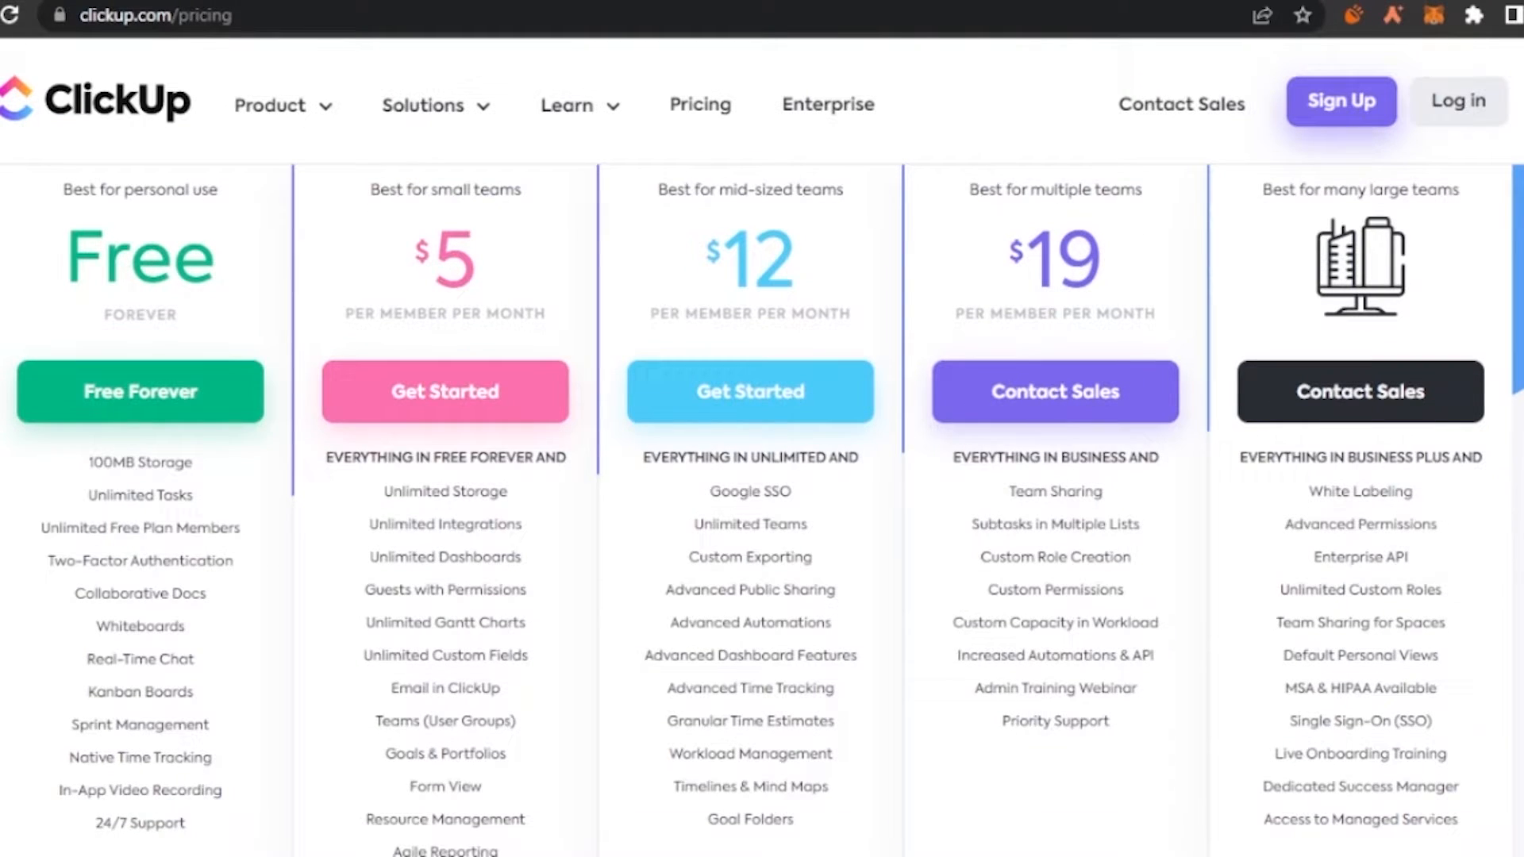
pyautogui.scroll(-2, 647, 636)
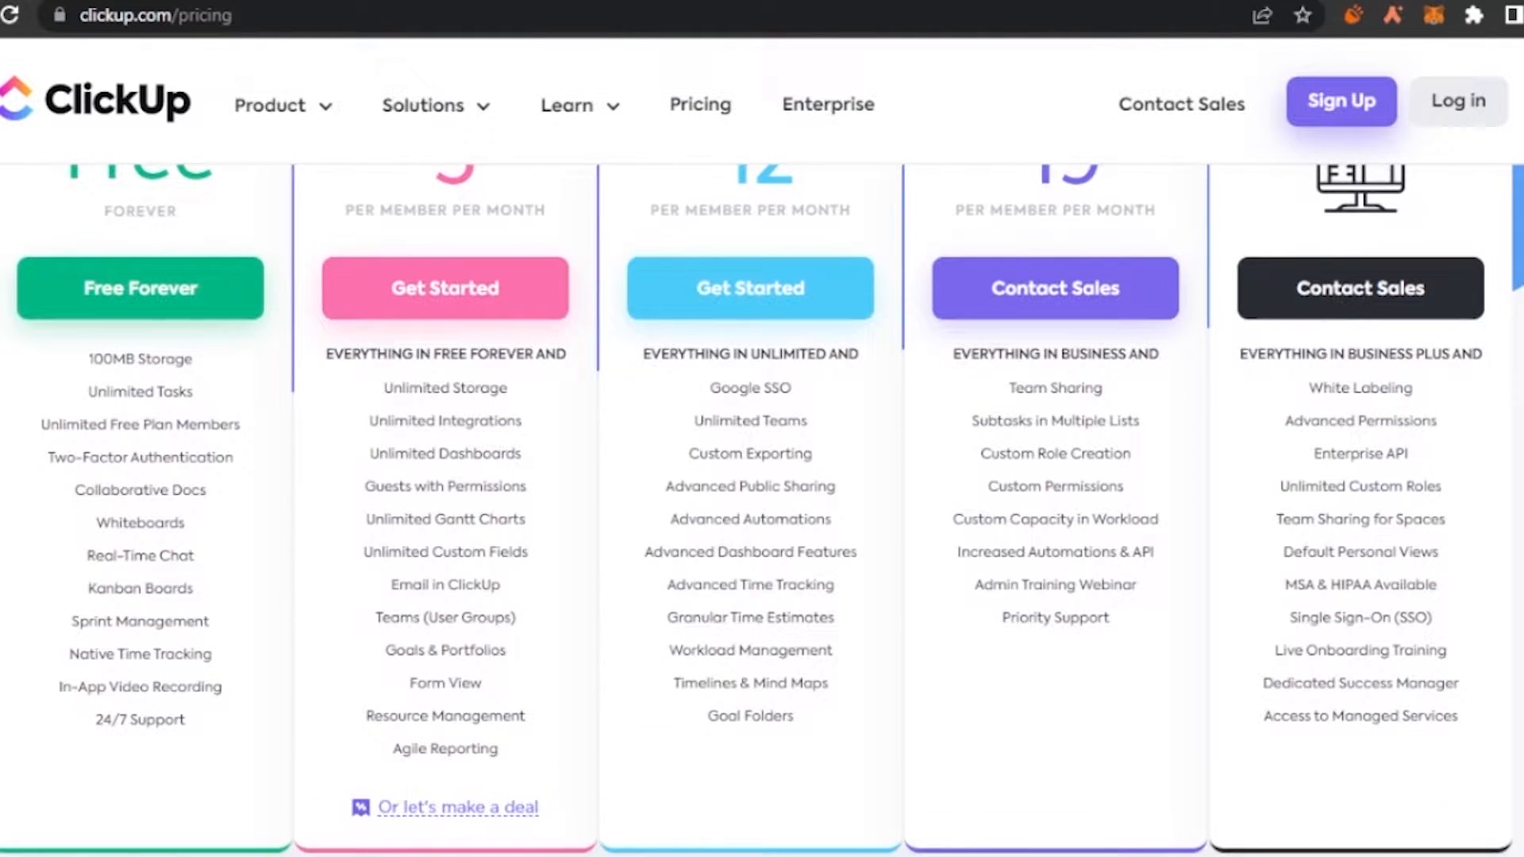
pyautogui.scroll(2, 767, 510)
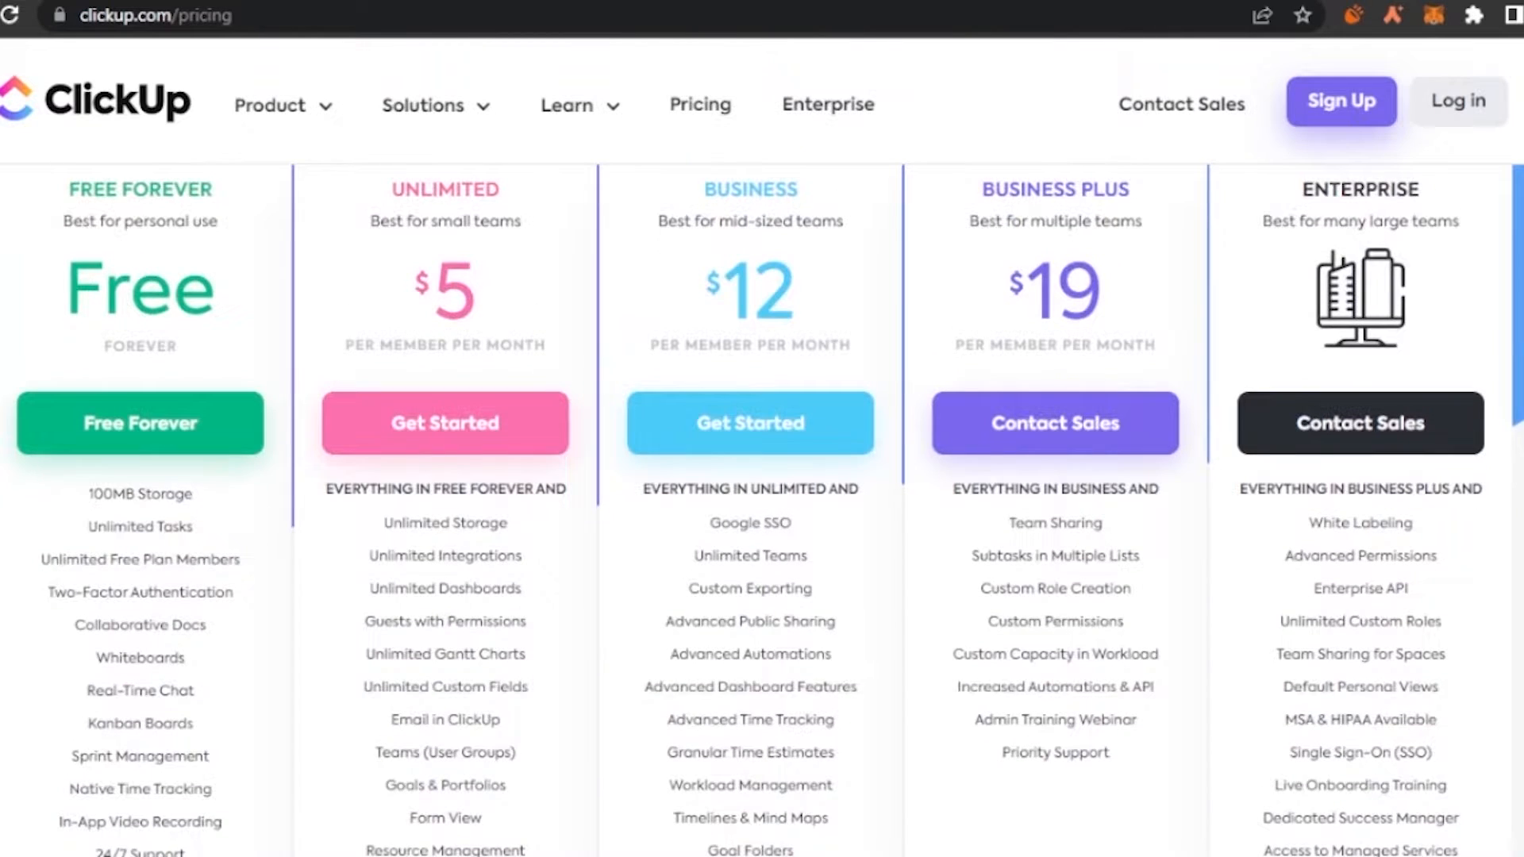
pyautogui.scroll(-2, 765, 516)
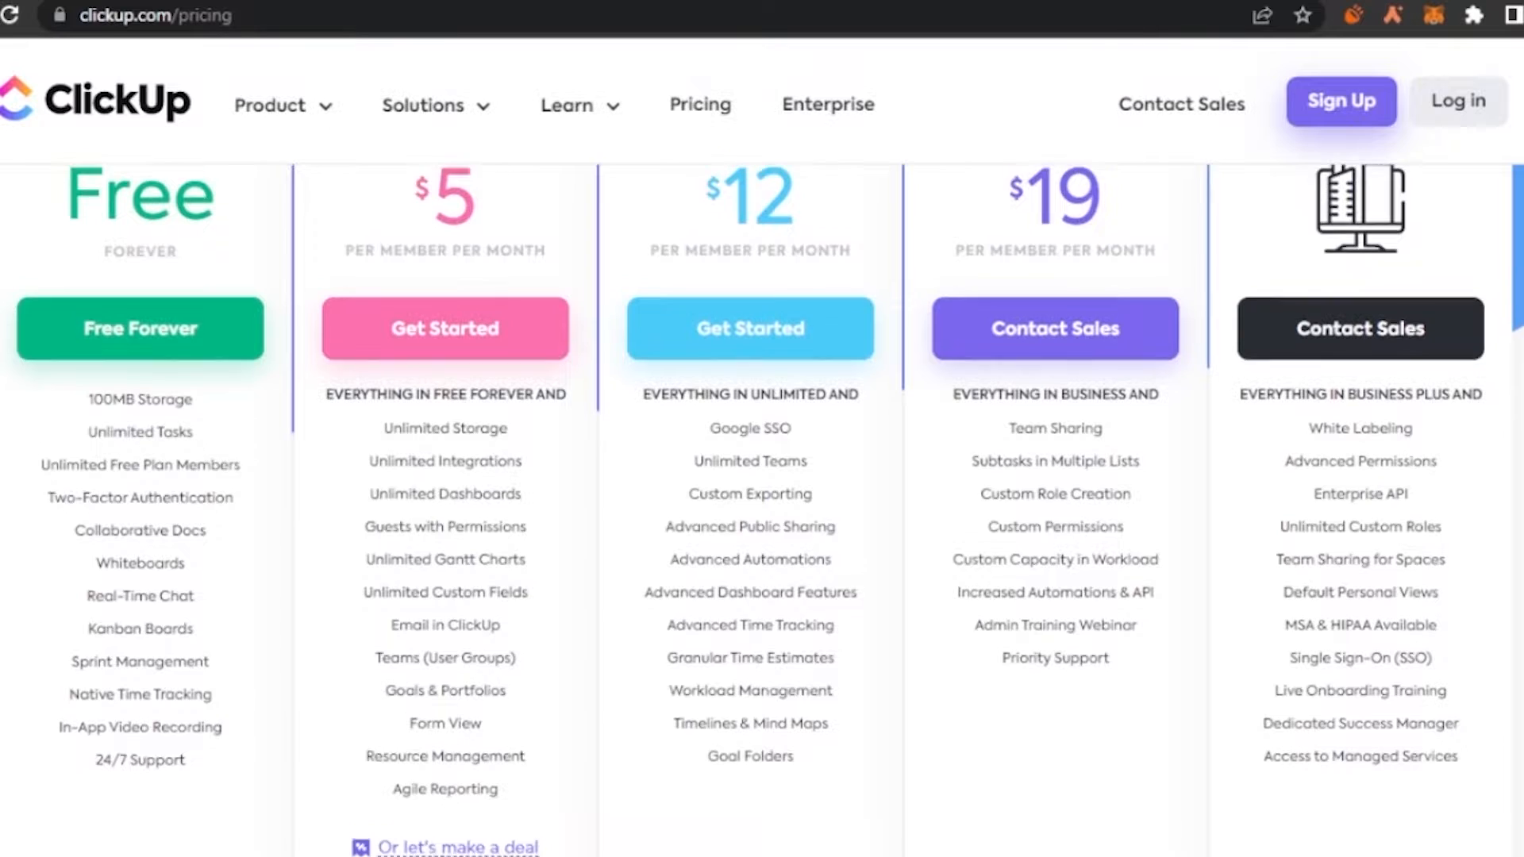
pyautogui.scroll(3, 765, 508)
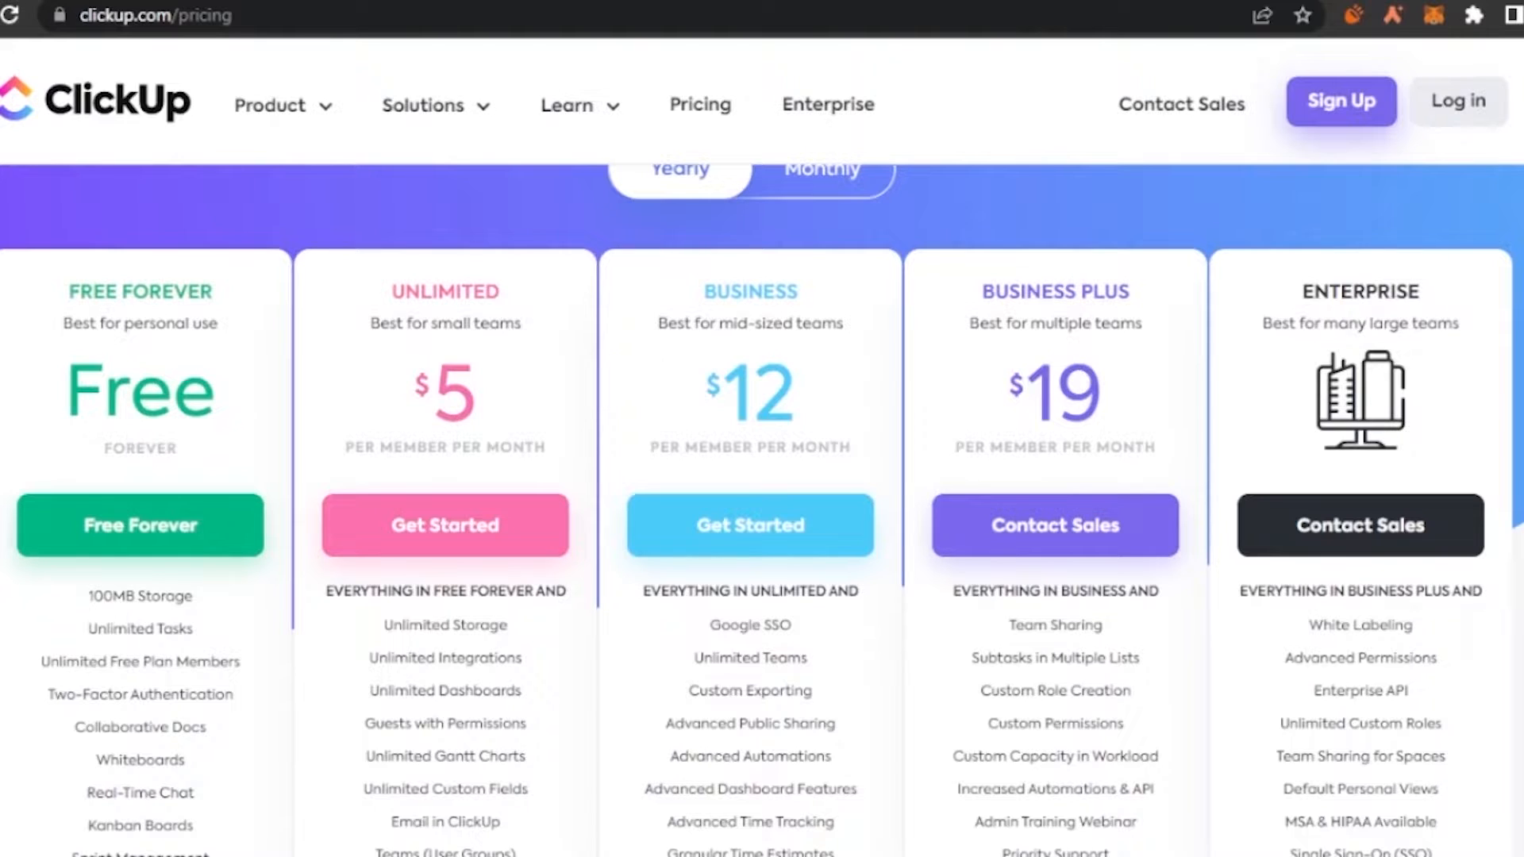
pyautogui.scroll(-1, 763, 508)
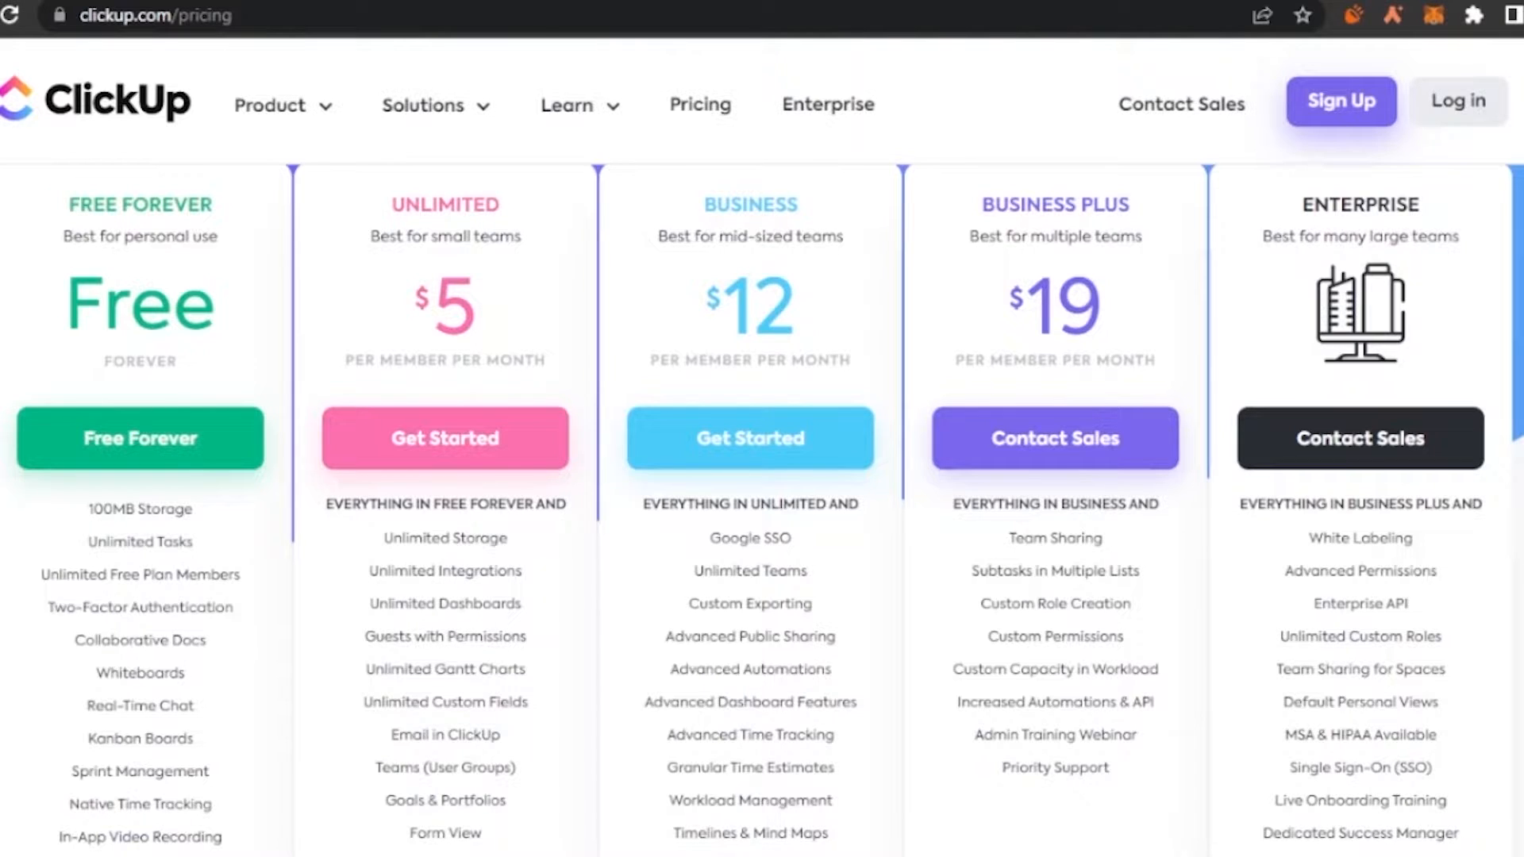
pyautogui.scroll(1, 762, 509)
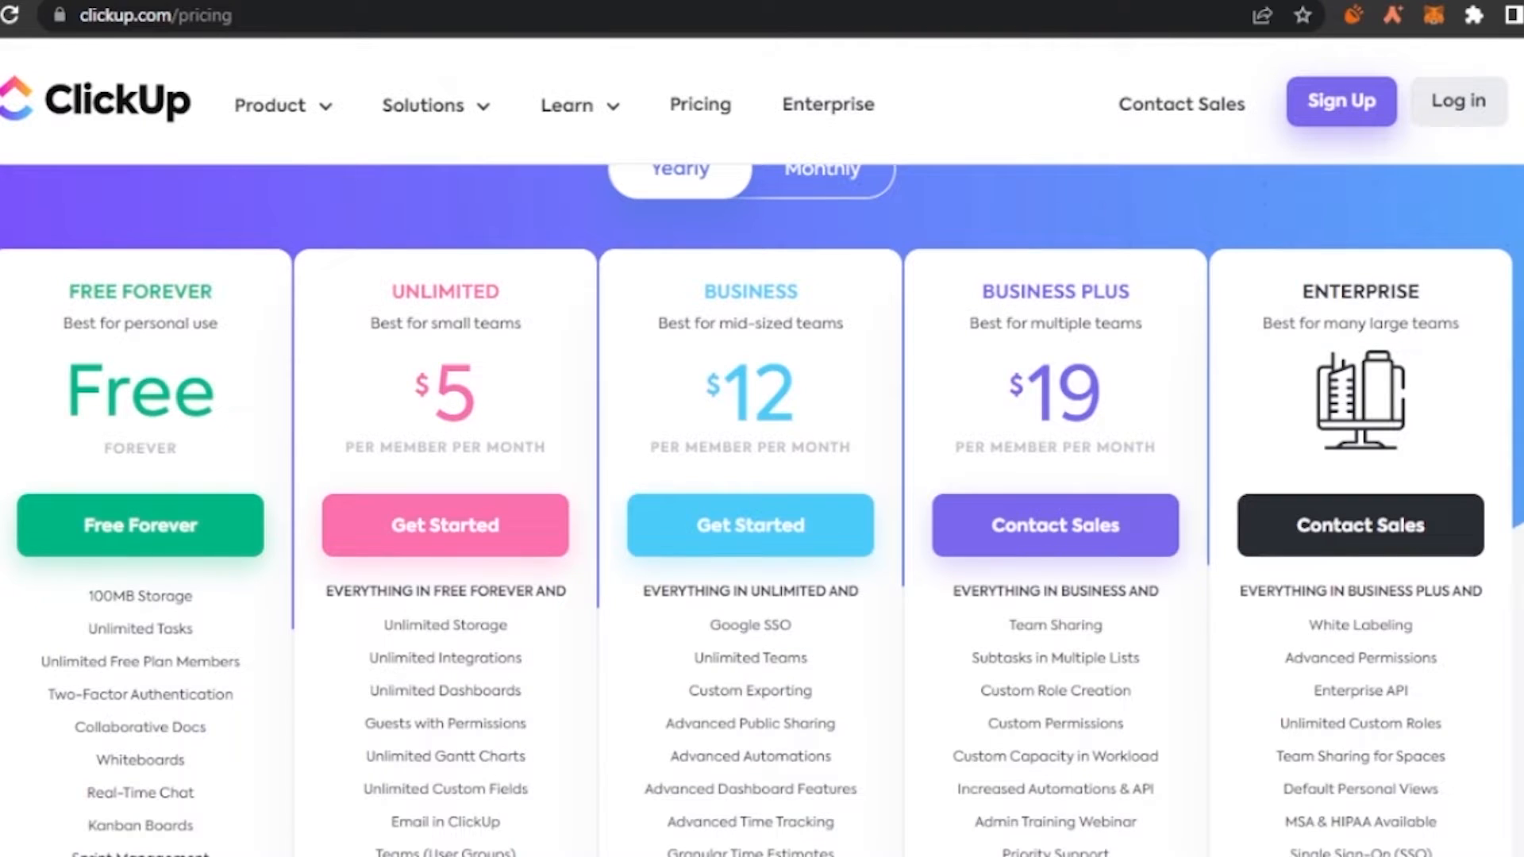
pyautogui.scroll(-3, 1413, 524)
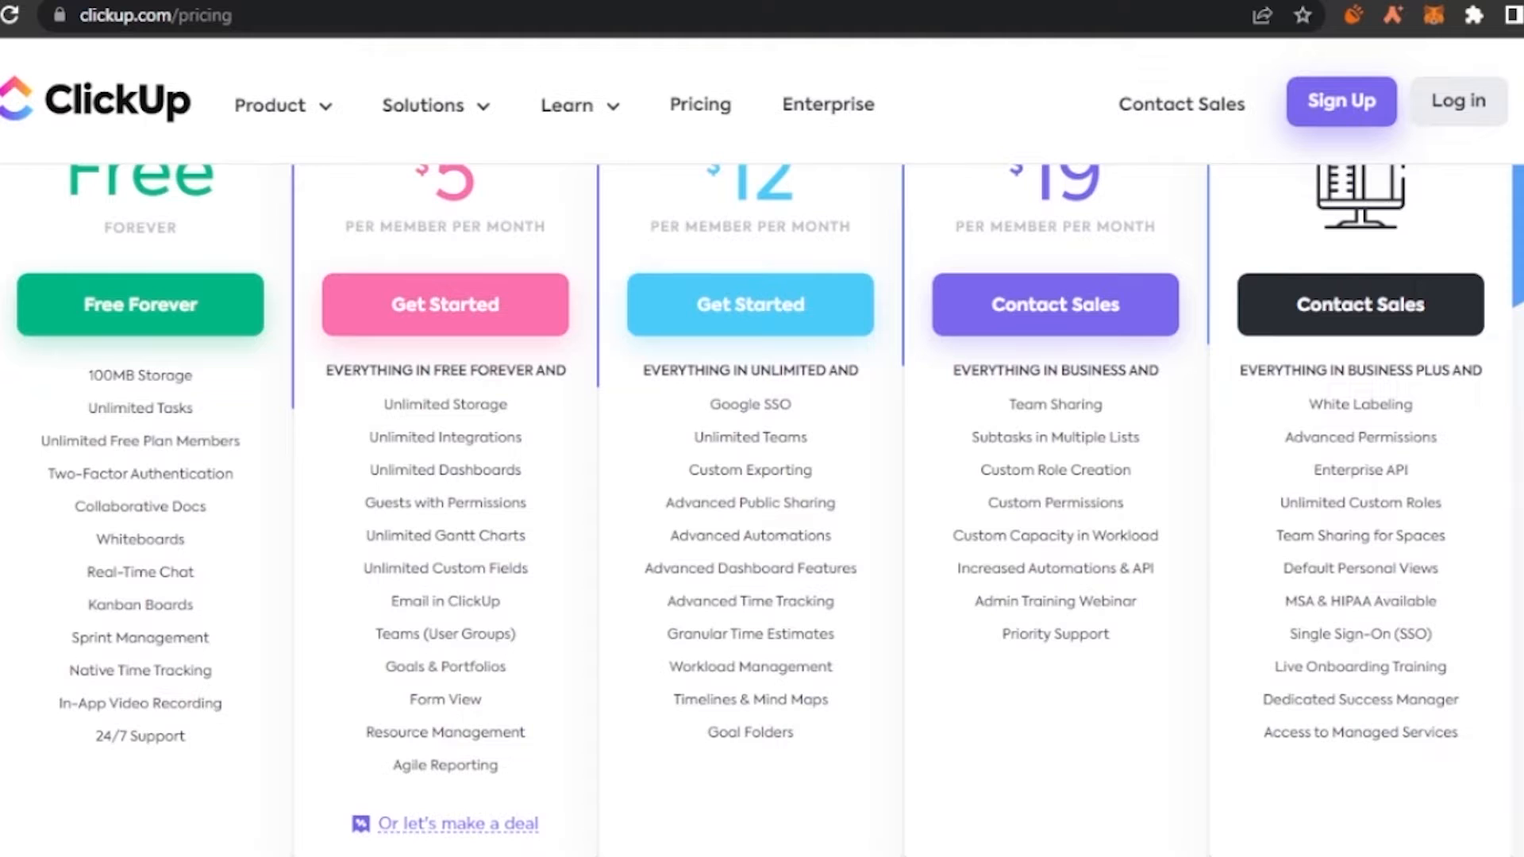
pyautogui.scroll(5, 762, 445)
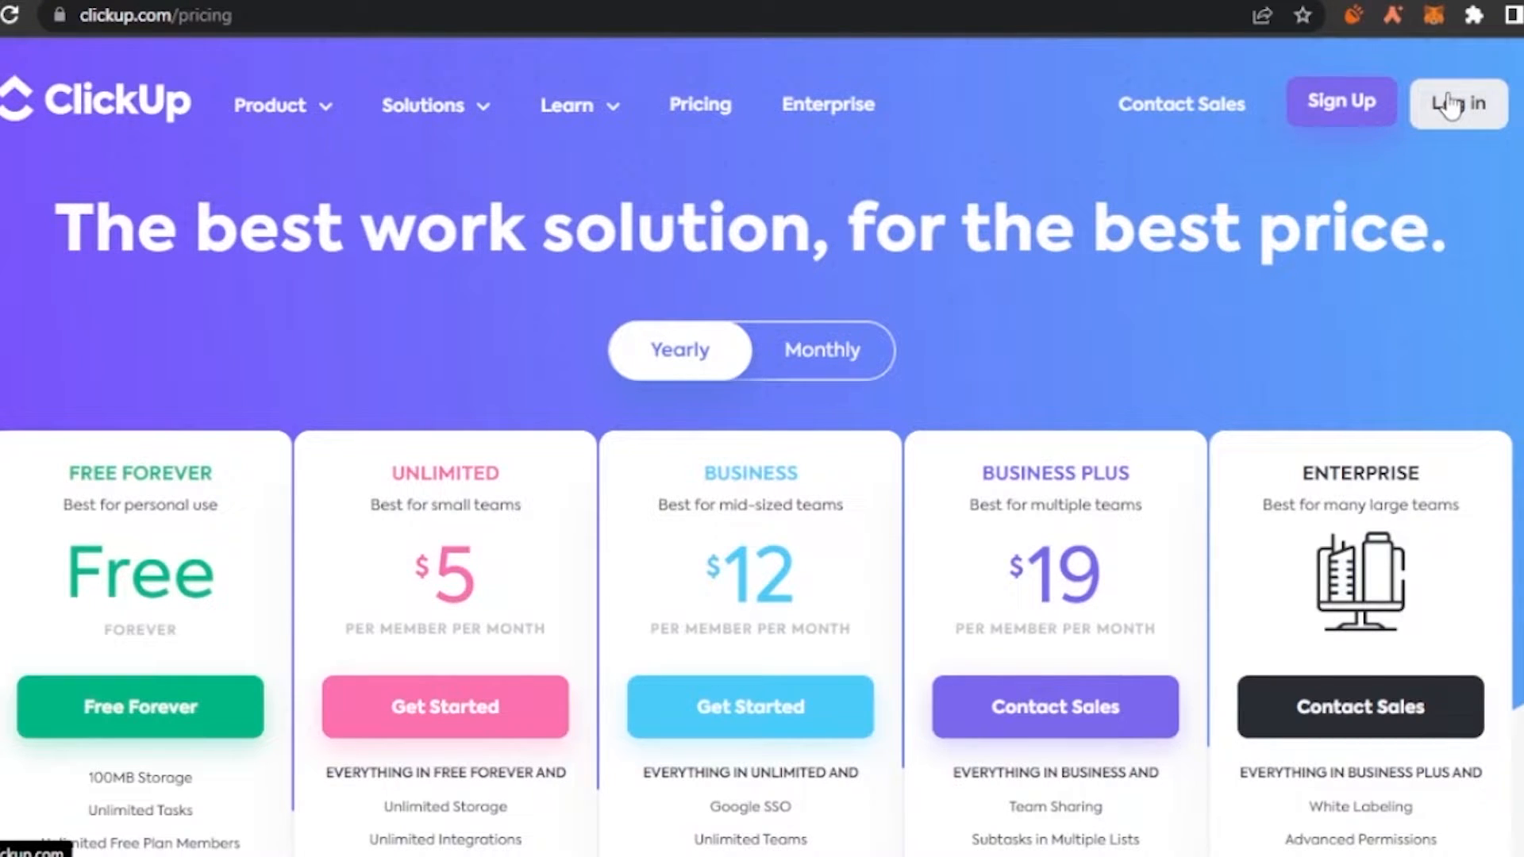
# Step: Log in to the ClickUp account and go to the workspace's Home page
pyautogui.click(1356, 102)
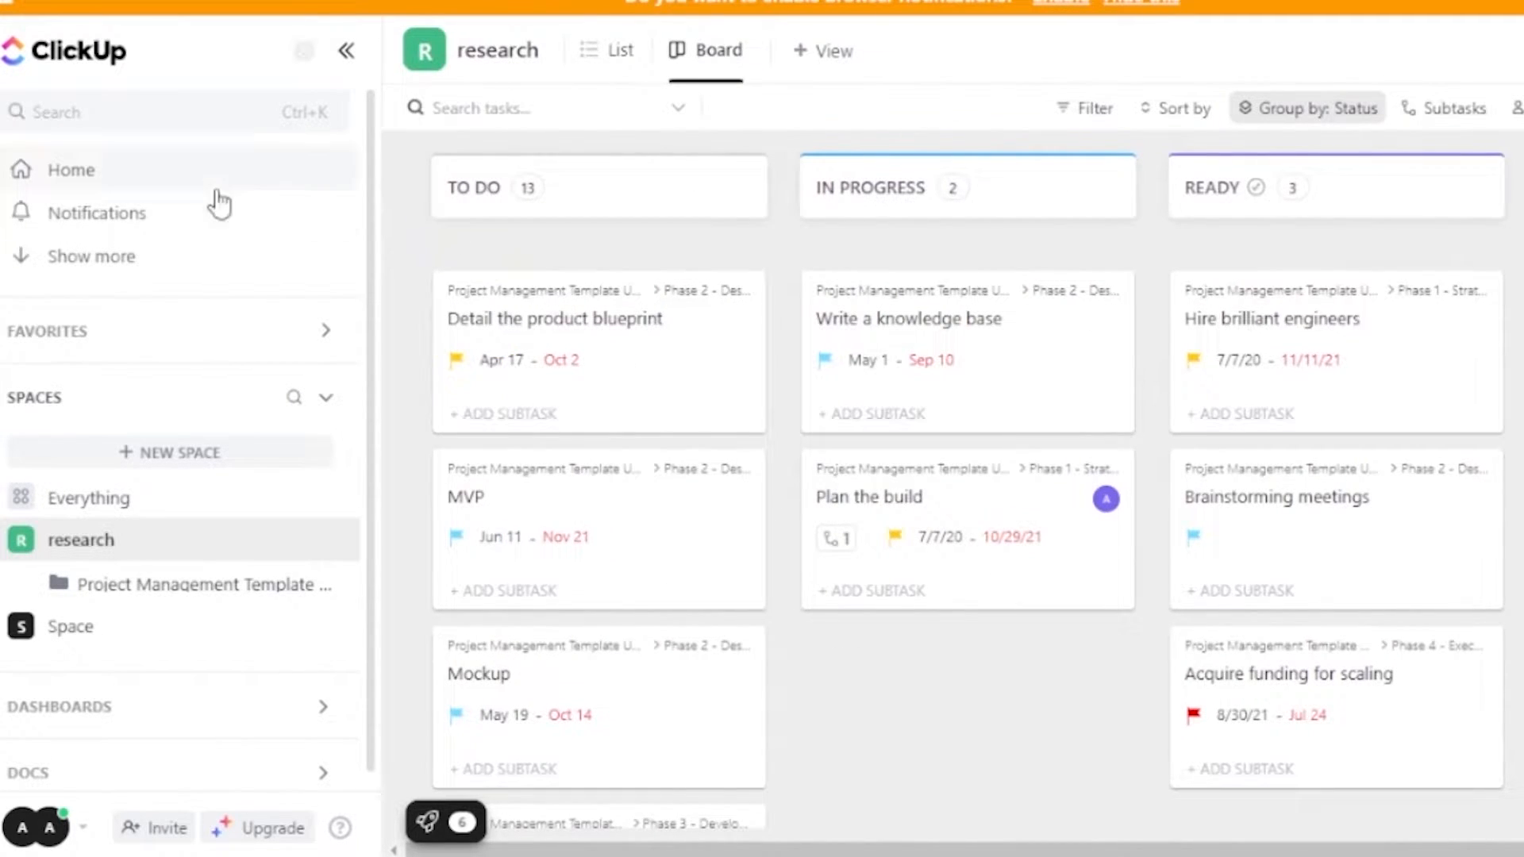
pyautogui.click(174, 180)
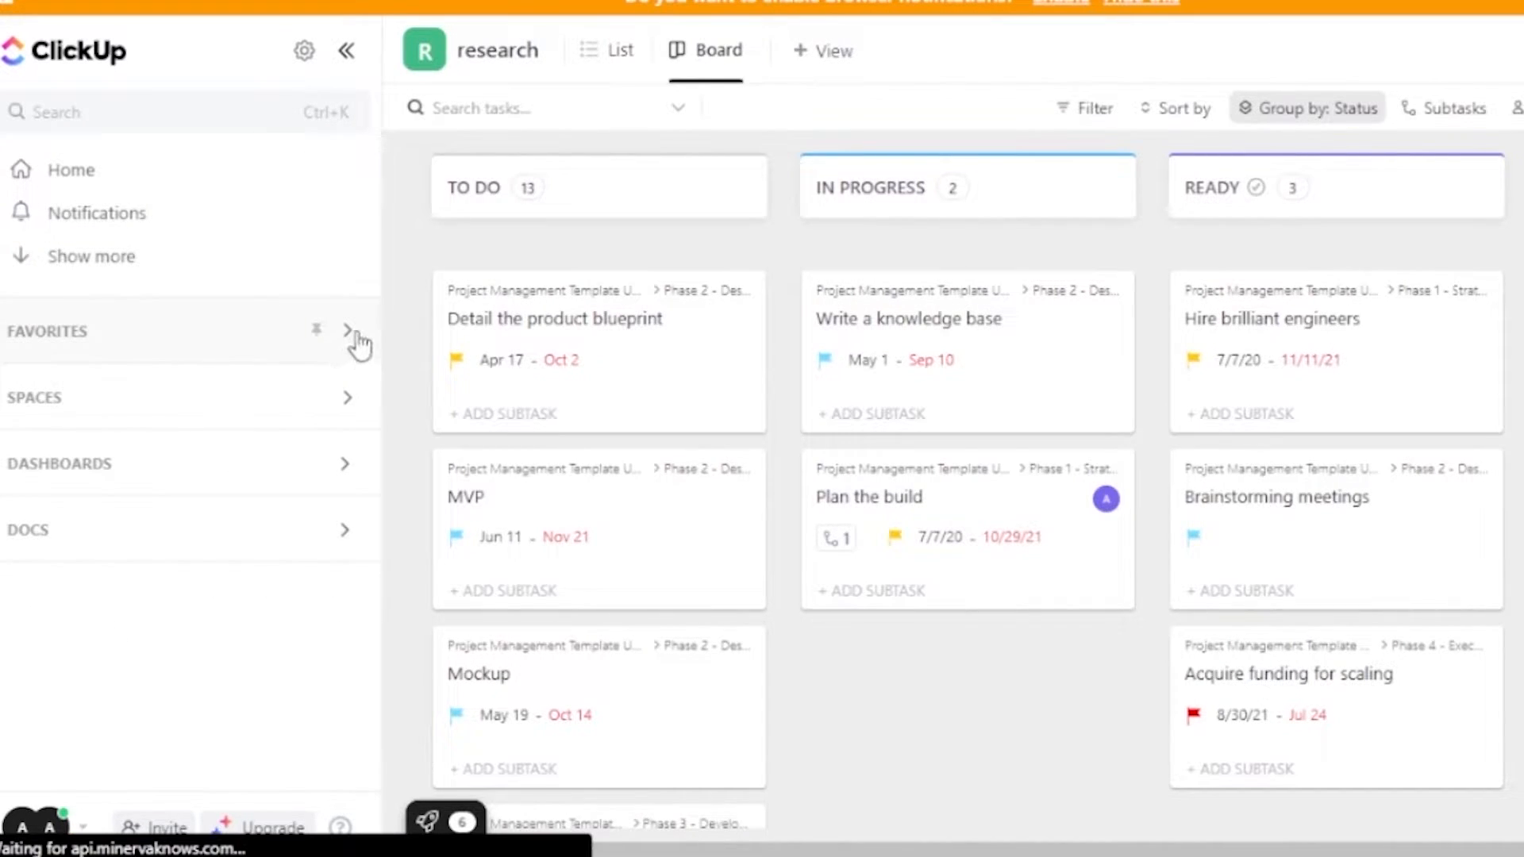
# Step: Expand the Spaces, Dashboards and Docs sections in turn to view what each contains
pyautogui.click(347, 397)
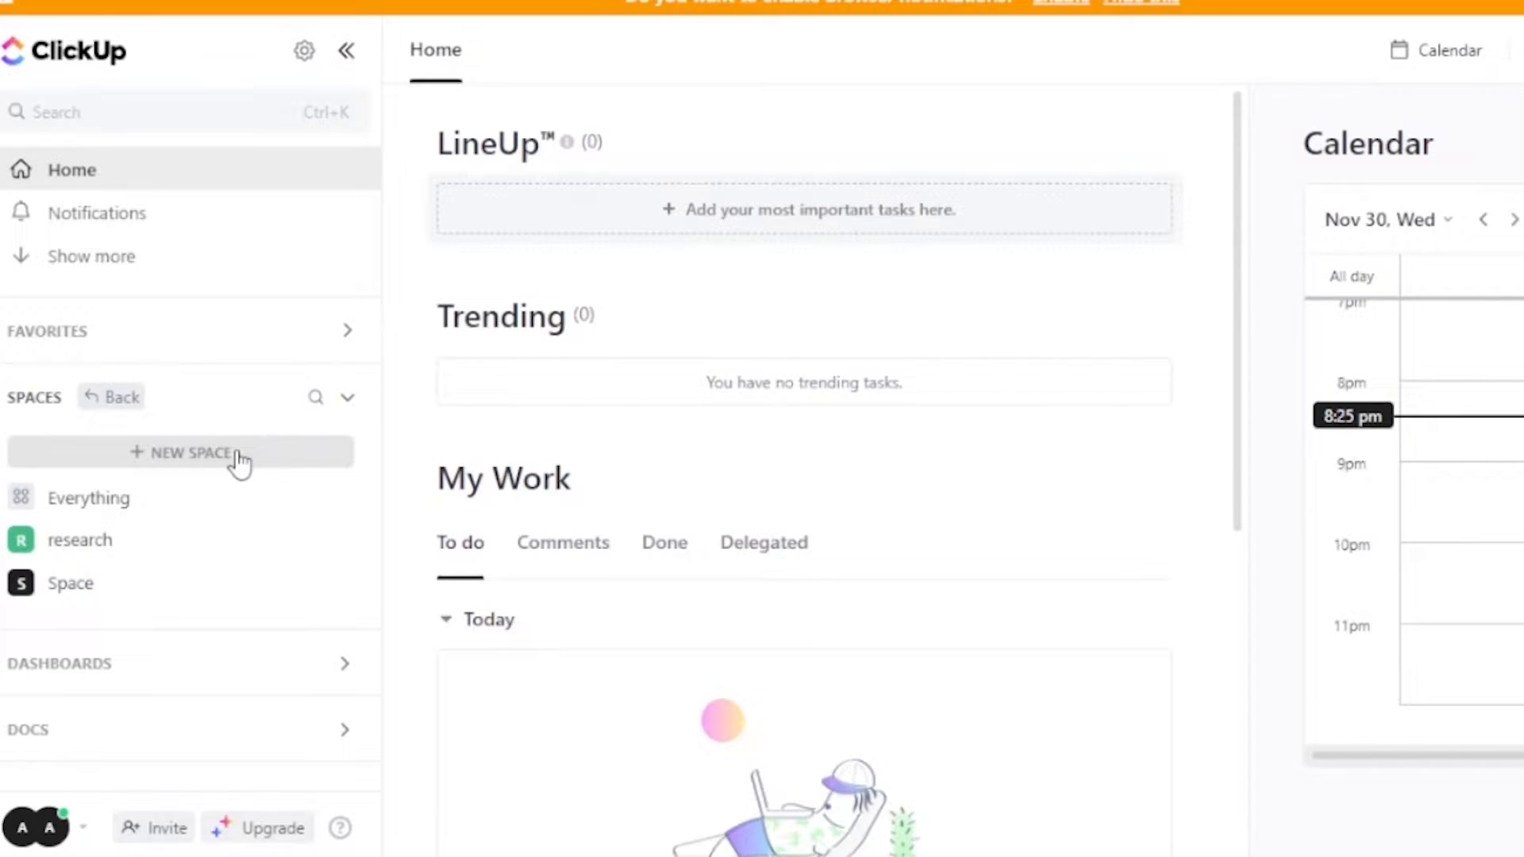
pyautogui.click(349, 664)
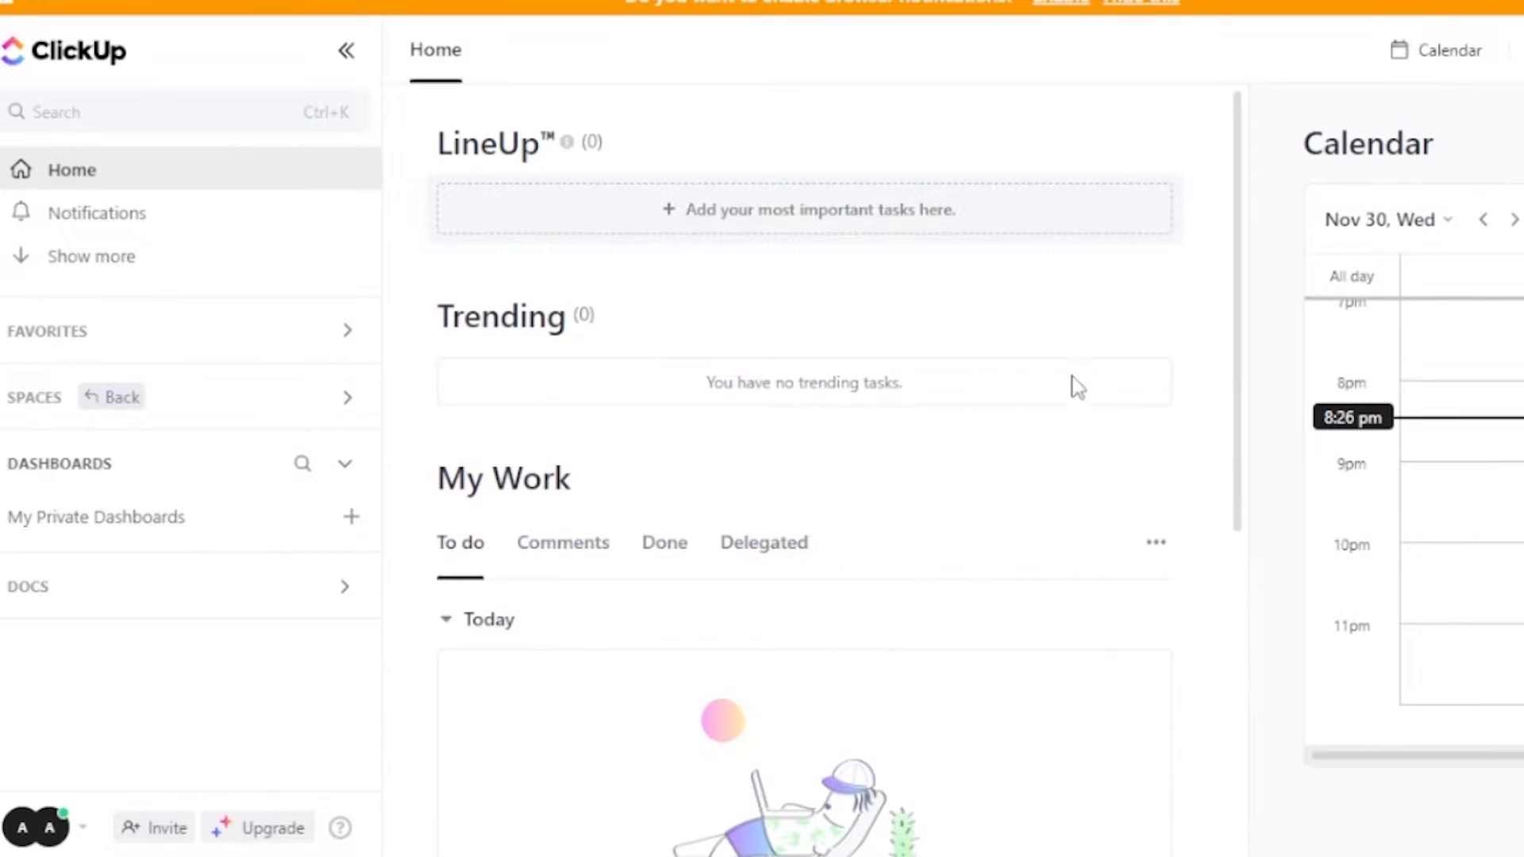
pyautogui.click(344, 586)
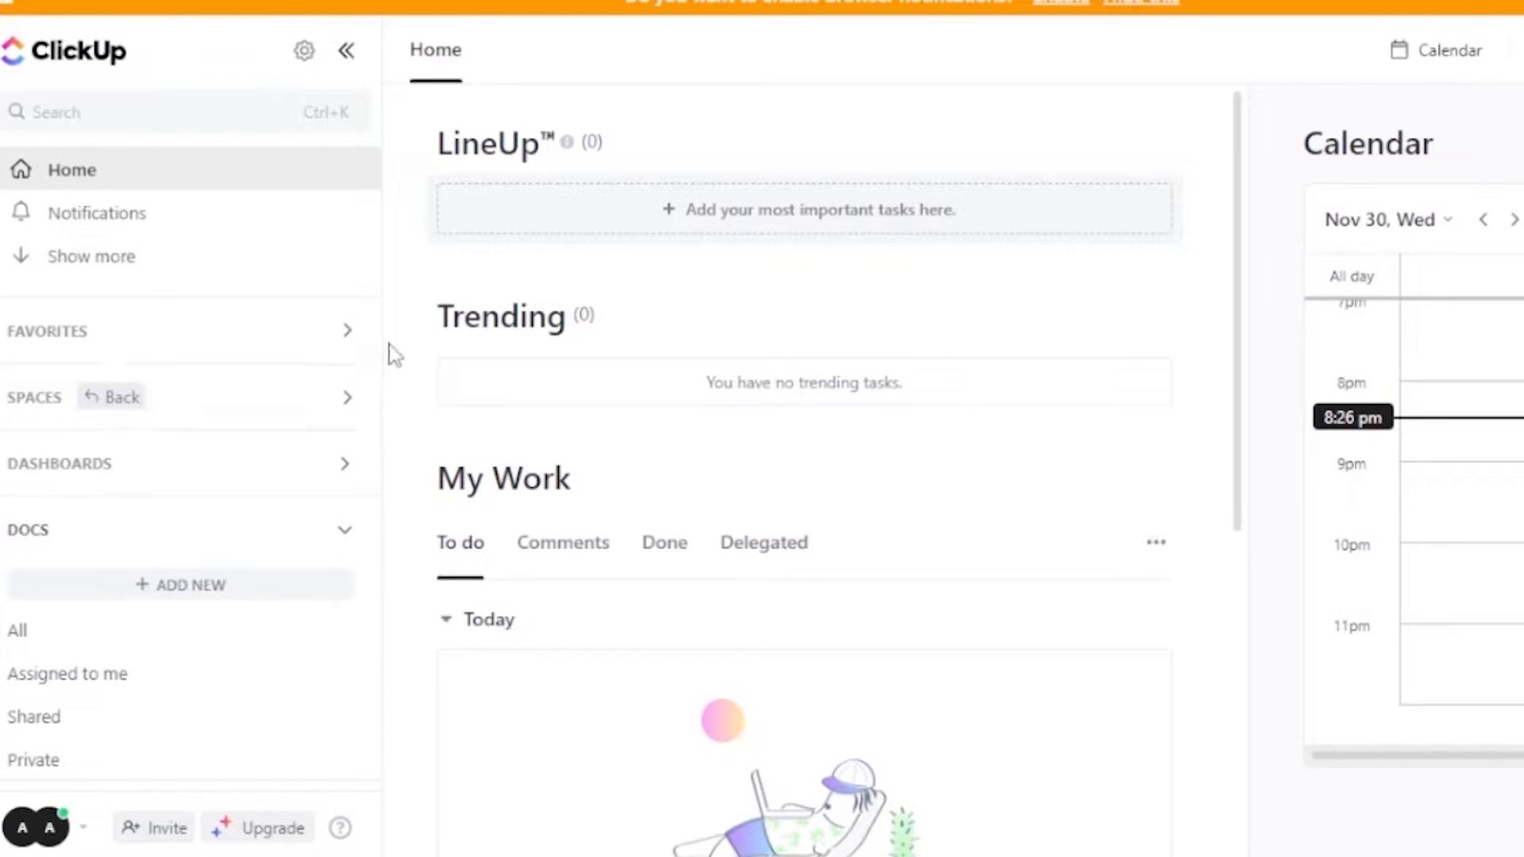
# Step: Start creating a new Space and name it "winter clothing line"
pyautogui.click(348, 399)
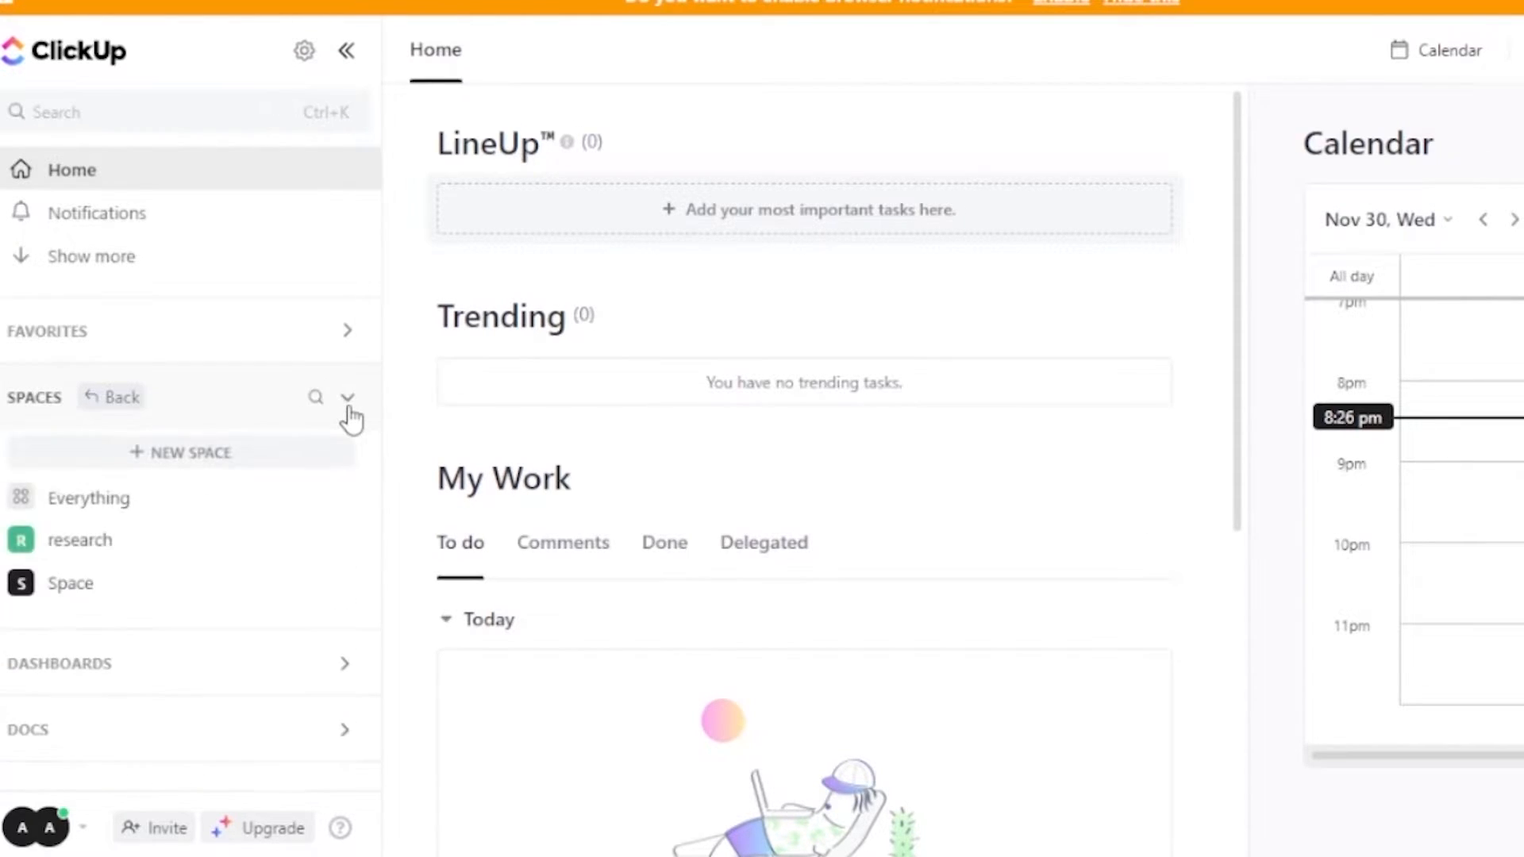
pyautogui.click(172, 464)
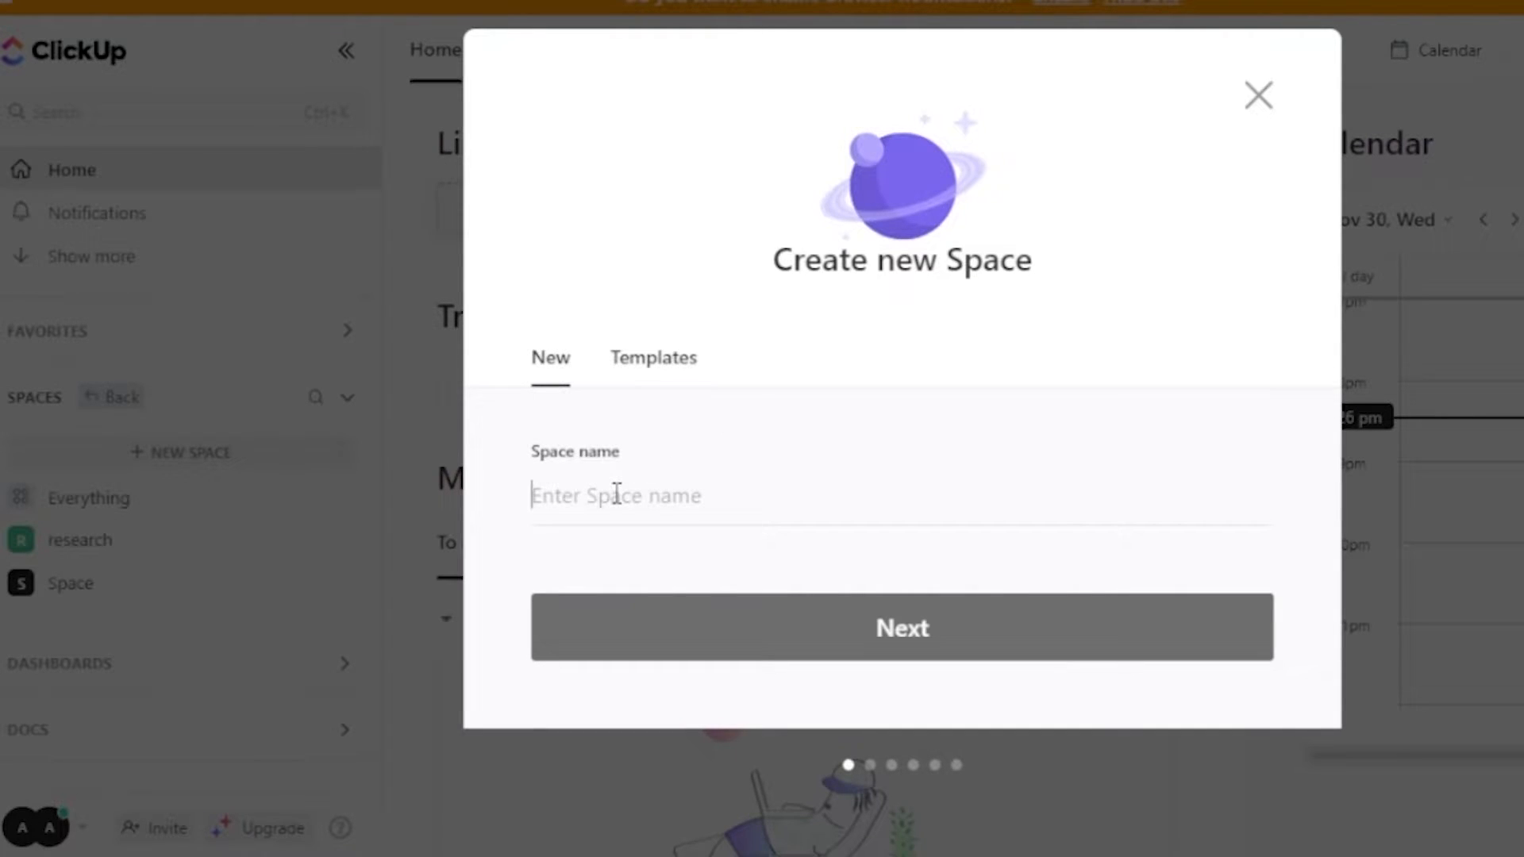
pyautogui.write('w')
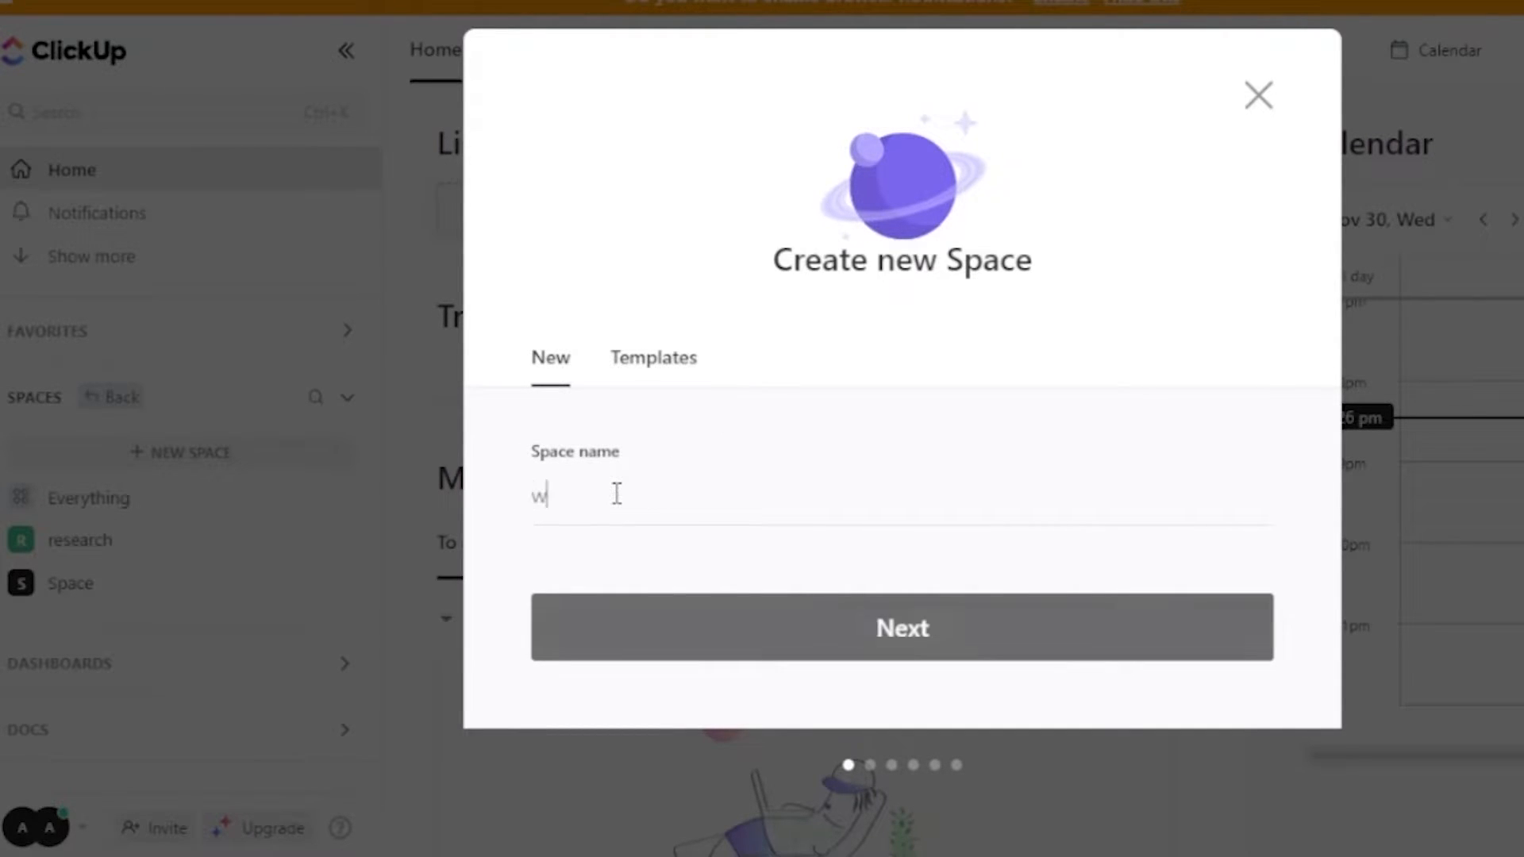
pyautogui.write('in')
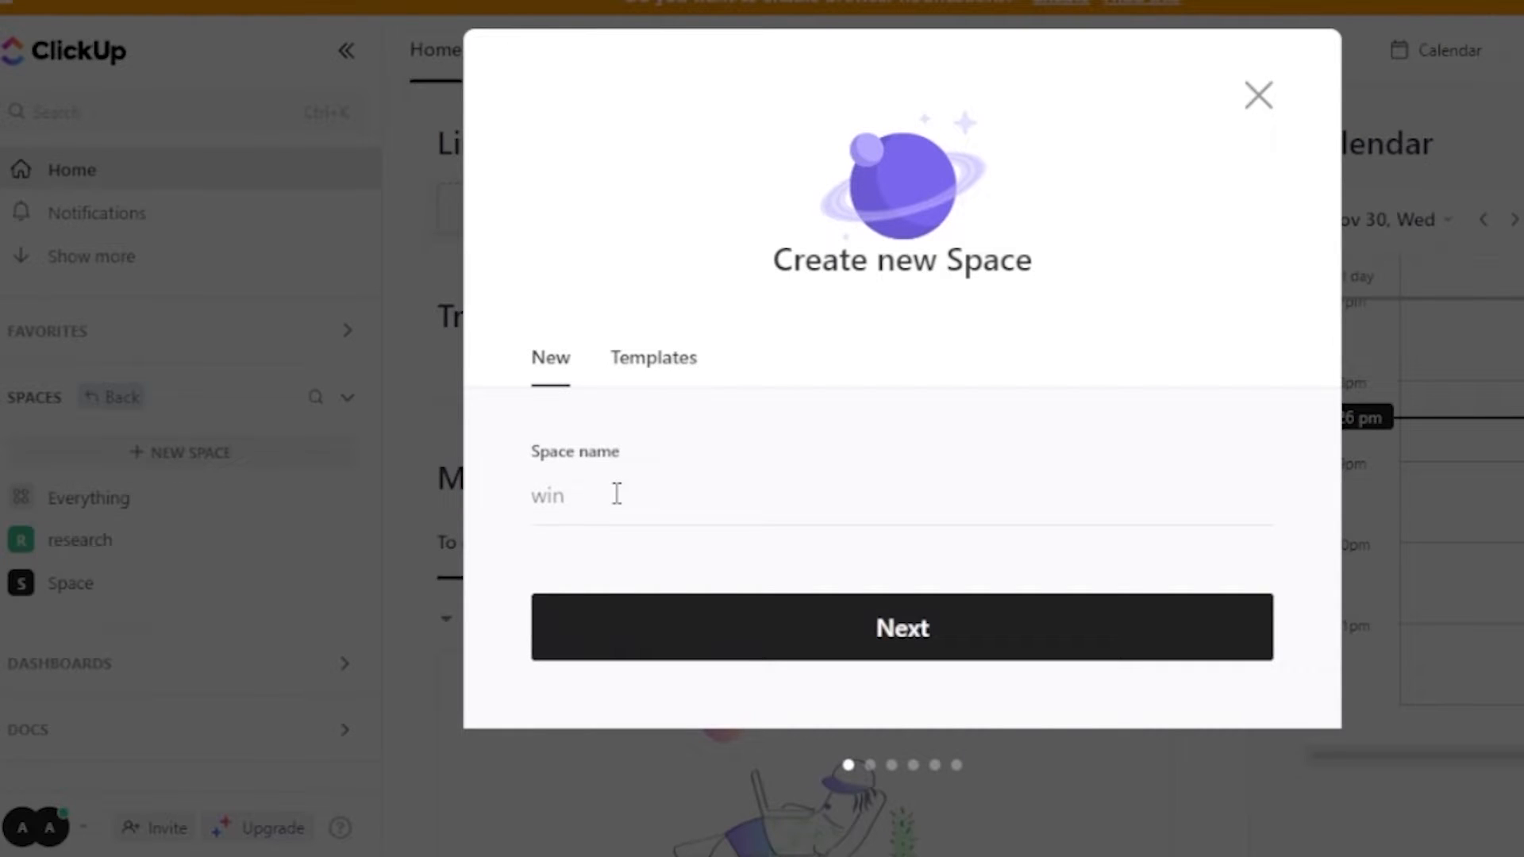
pyautogui.write('ter clothing line')
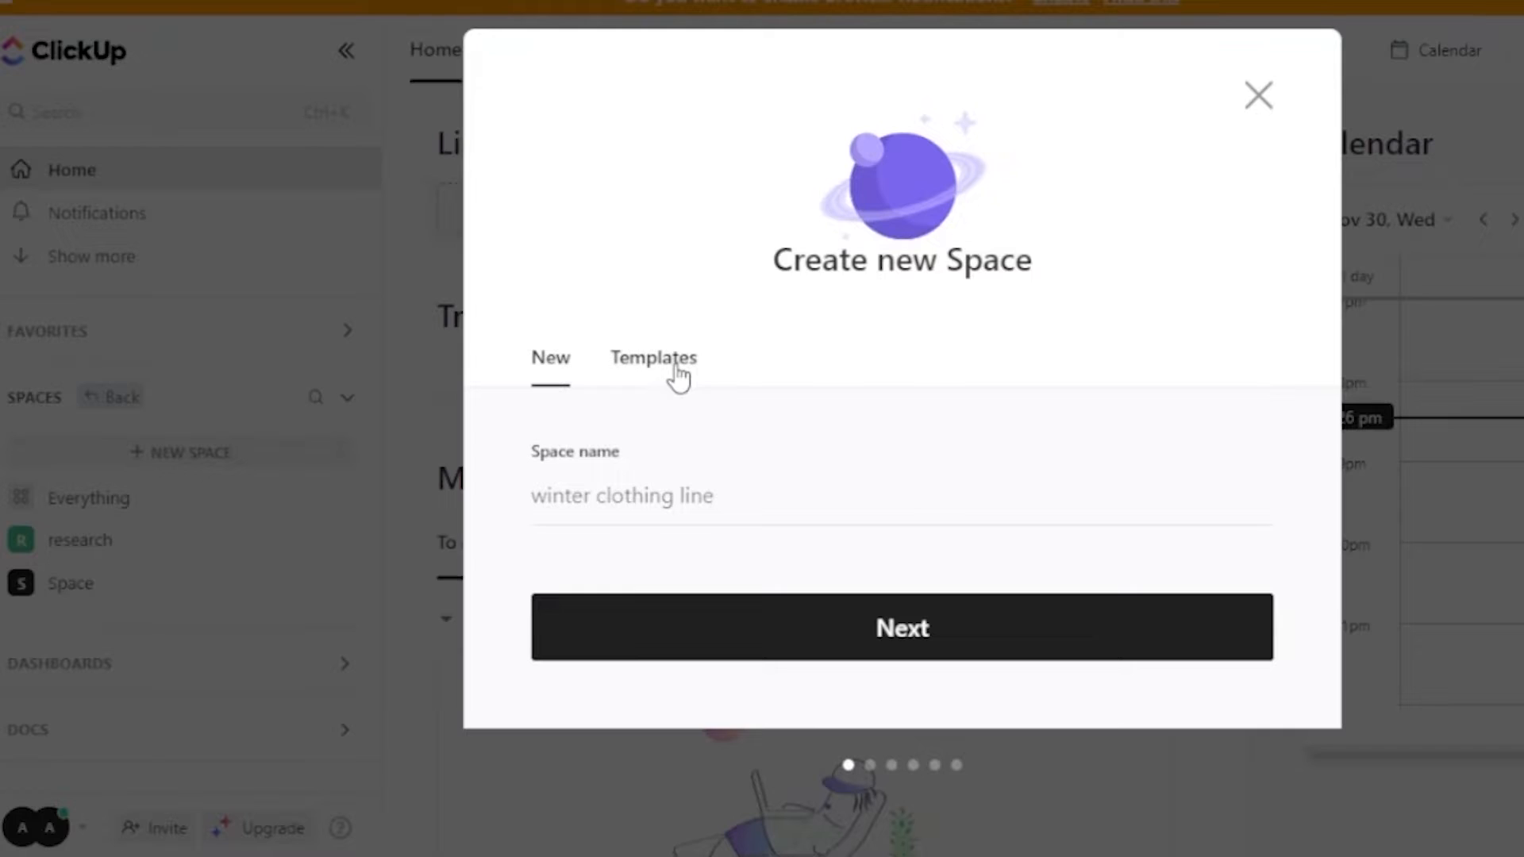
# Step: Open the template library for the new Space and browse the available Space templates
pyautogui.click(676, 367)
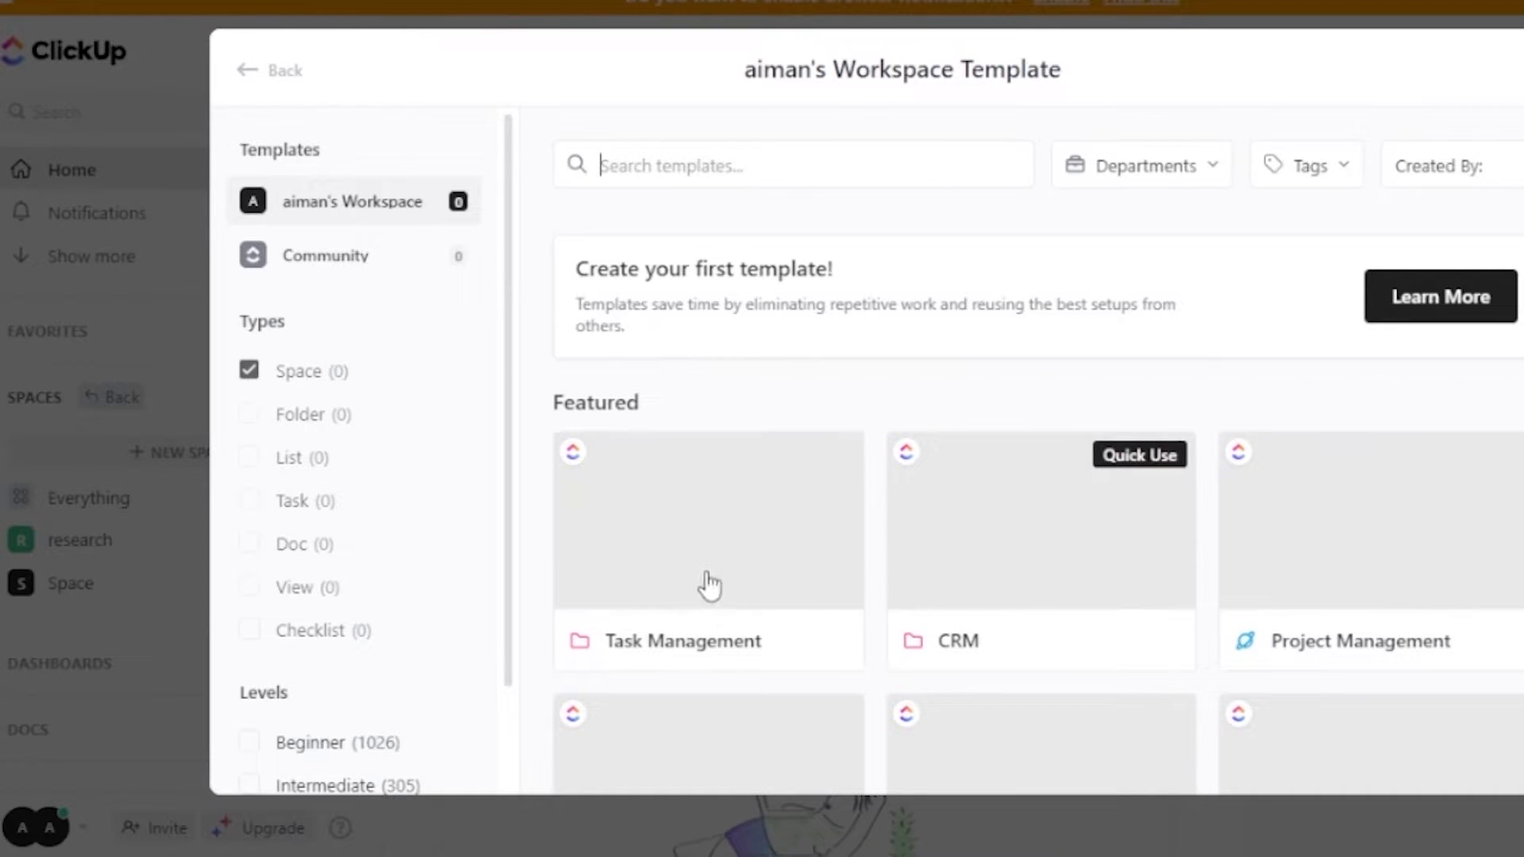
pyautogui.scroll(-10, 1039, 508)
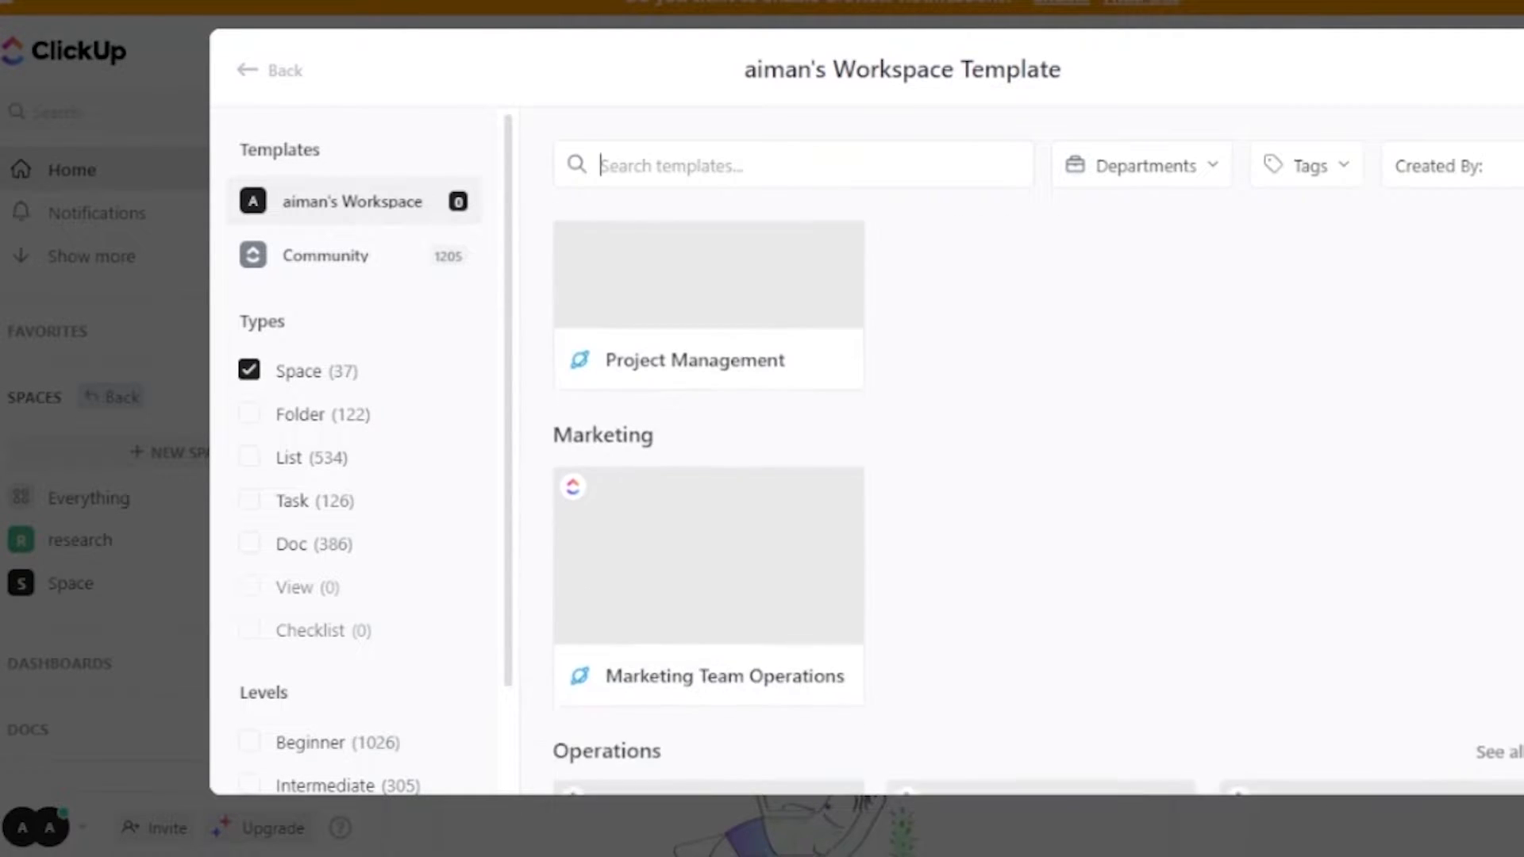
pyautogui.scroll(10, 1038, 508)
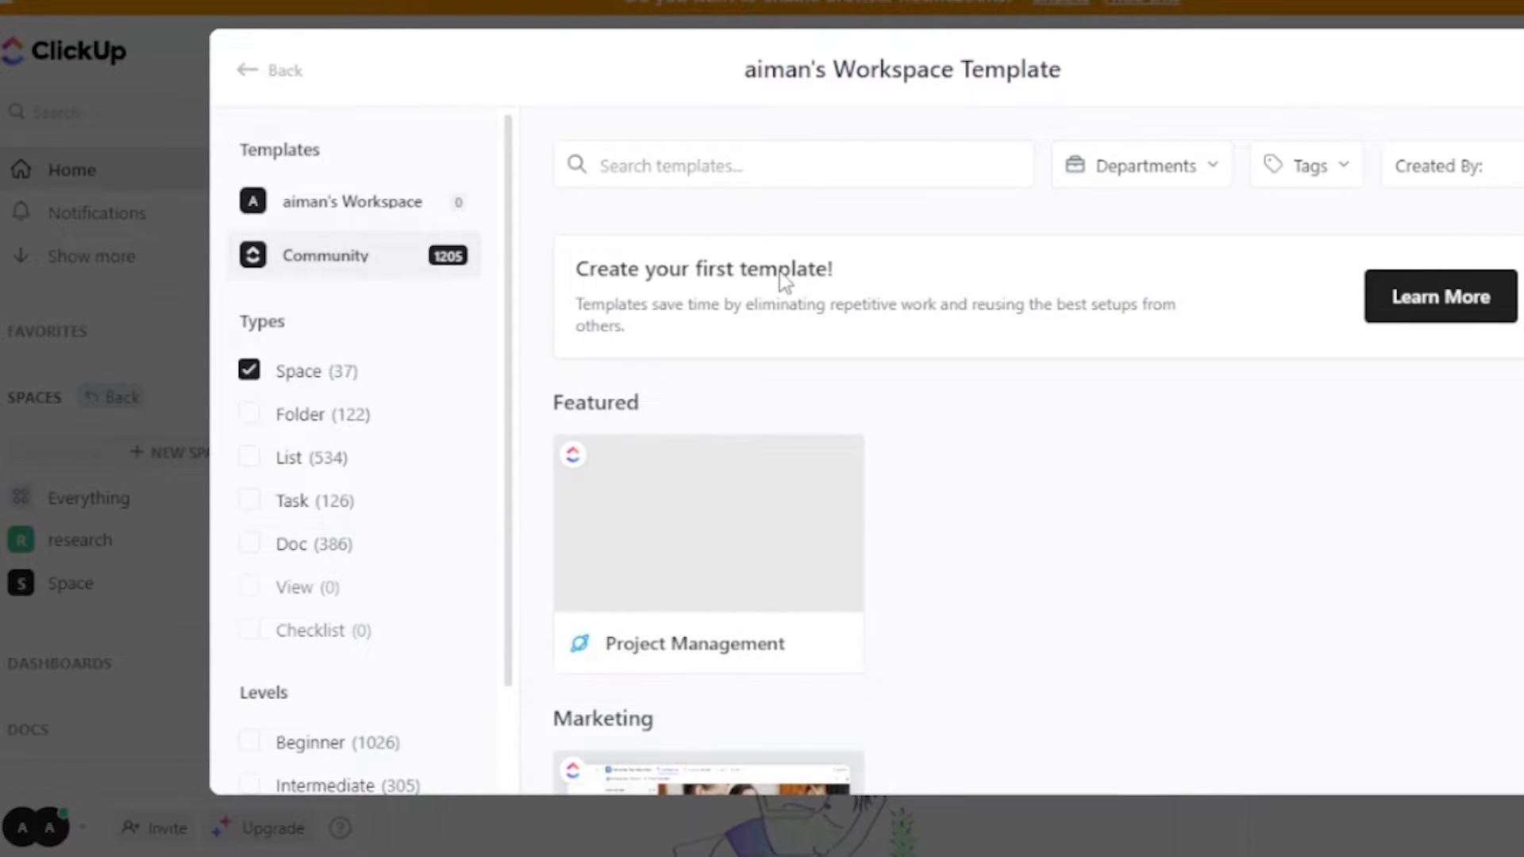
# Step: Leave the template library without choosing one, and give the Space the hatted-figure avatar beside the snowflake on a teal-blue background
pyautogui.click(262, 78)
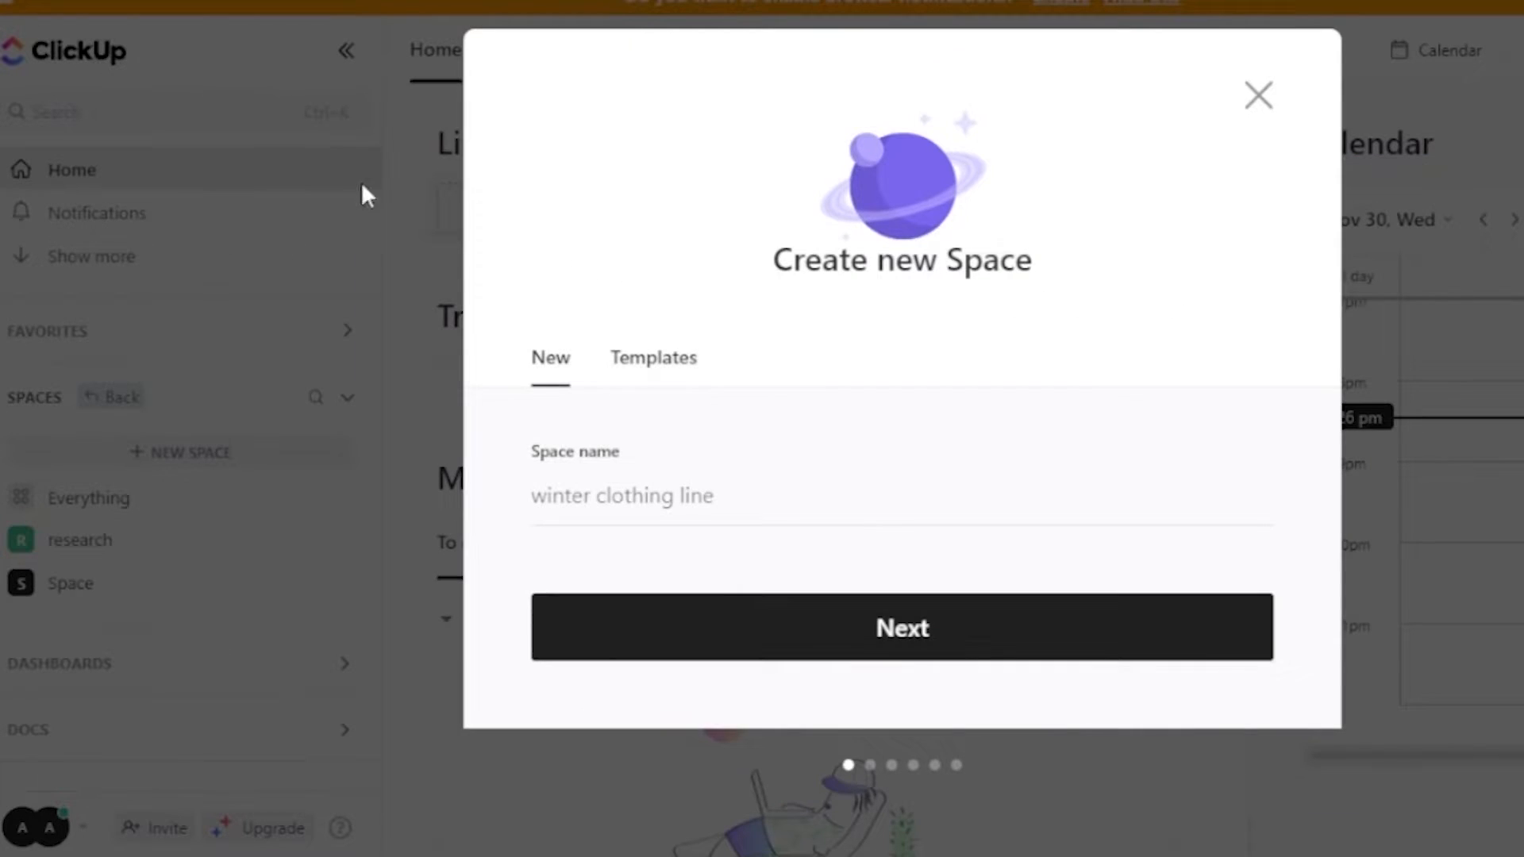
pyautogui.click(945, 649)
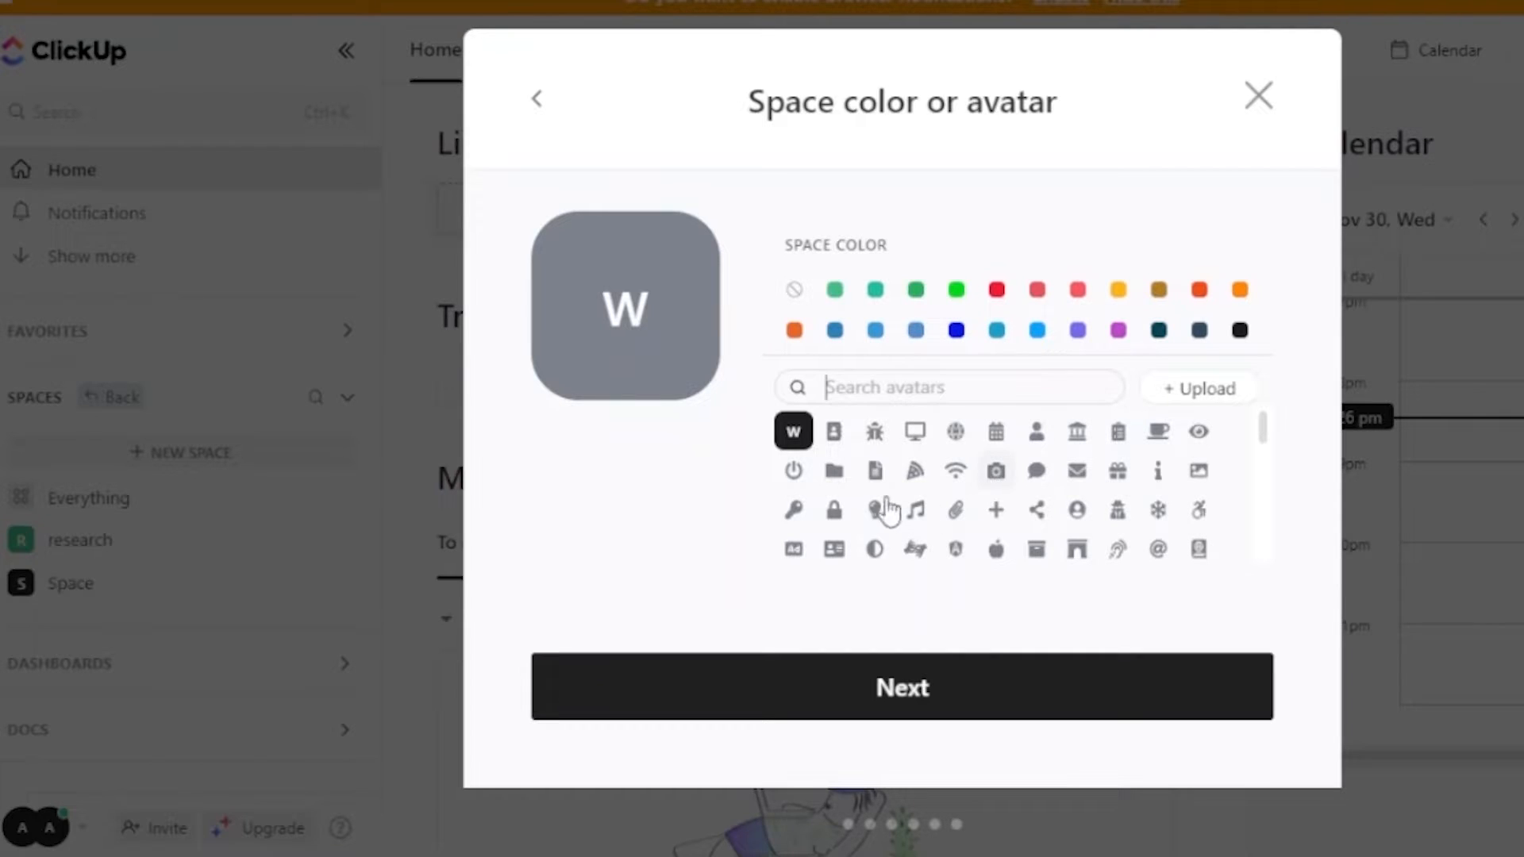
pyautogui.click(1158, 512)
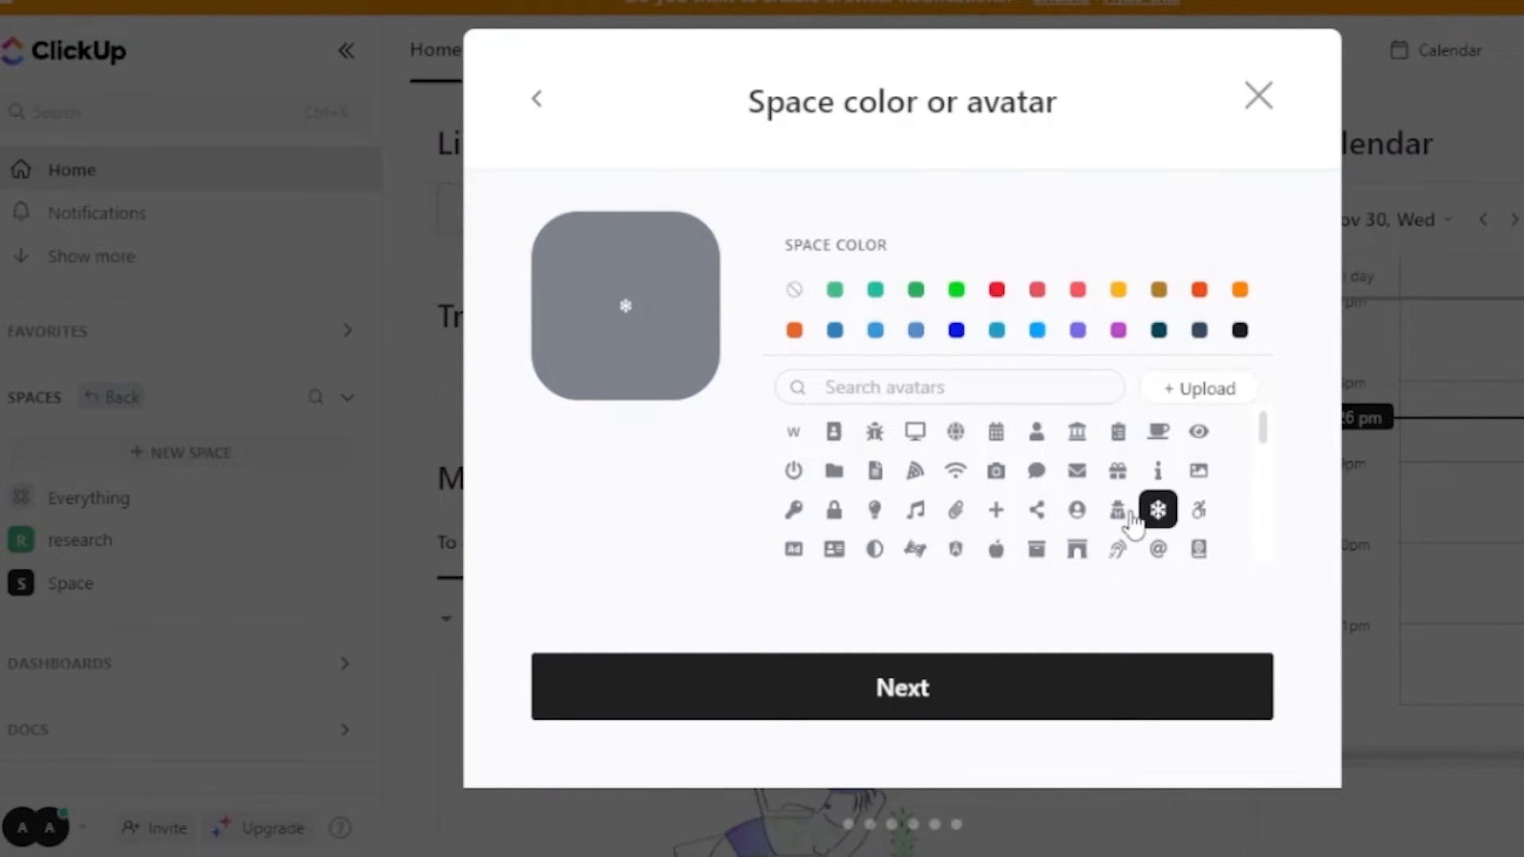
pyautogui.click(1128, 517)
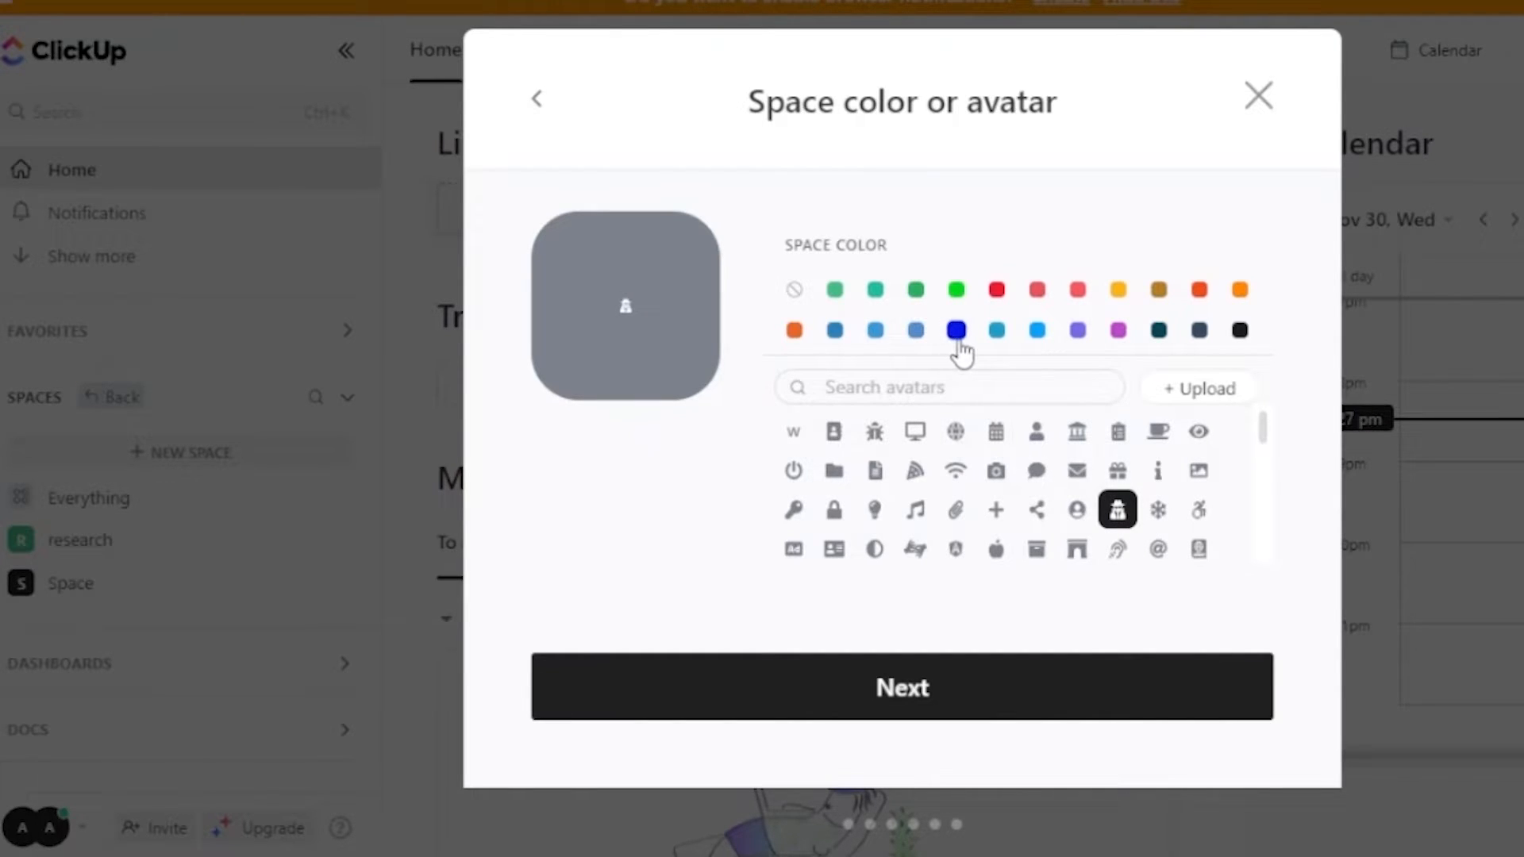
pyautogui.click(957, 333)
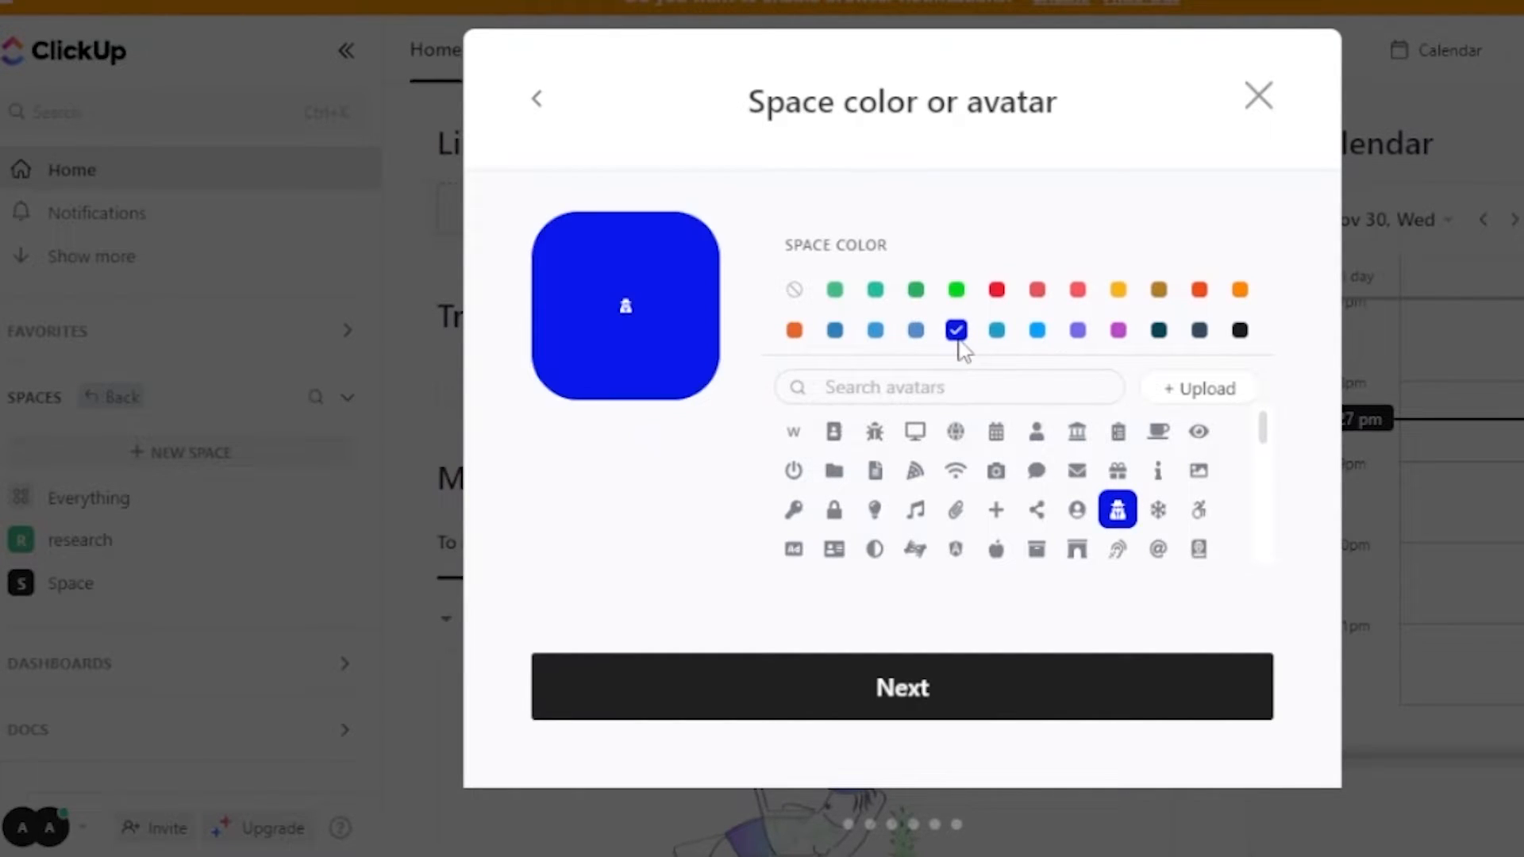
pyautogui.click(1036, 333)
pyautogui.click(998, 338)
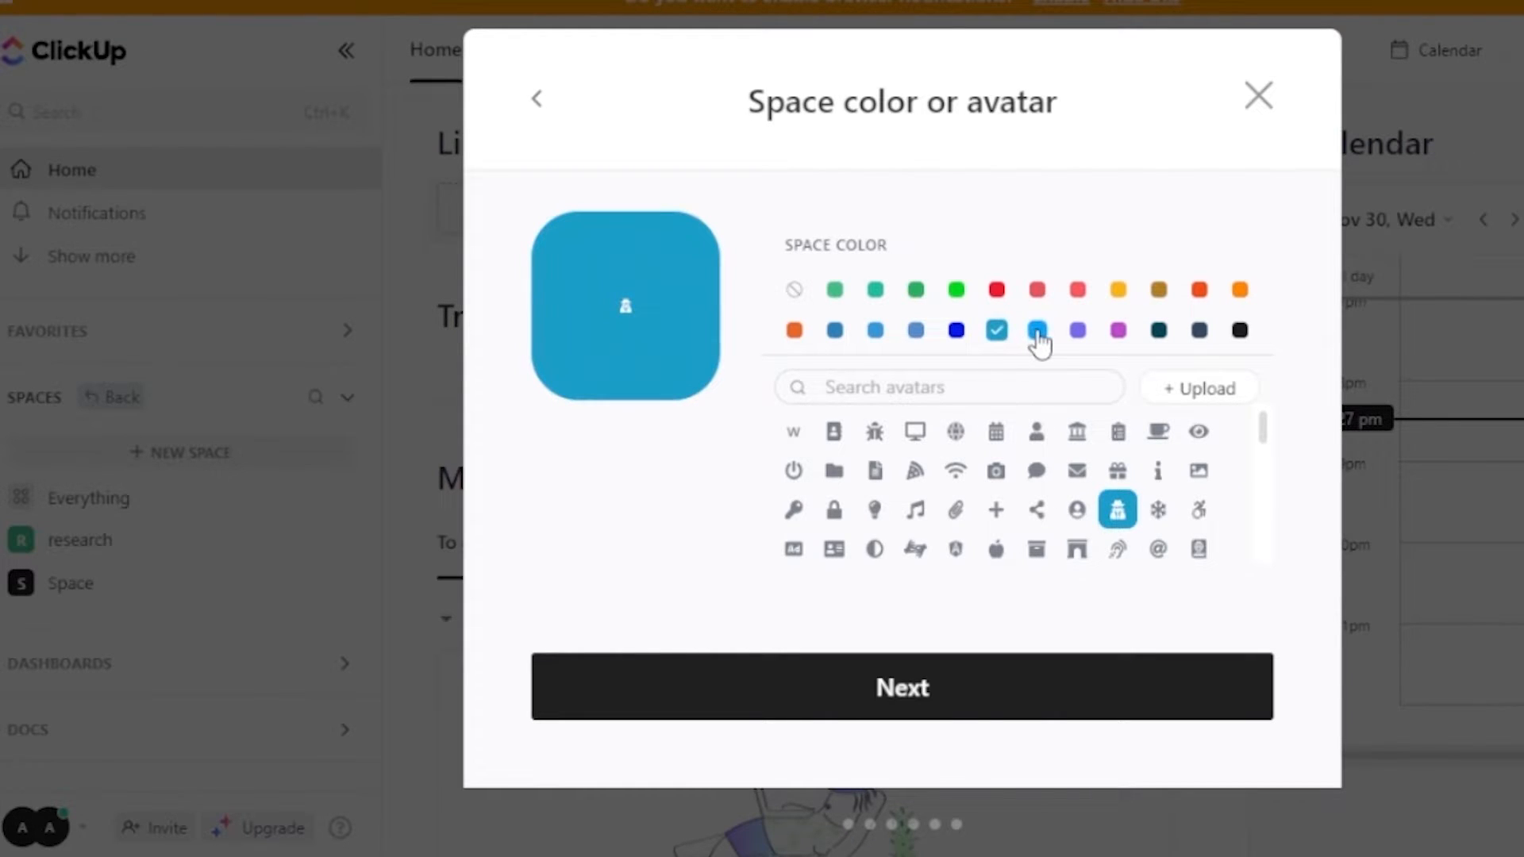
pyautogui.click(917, 337)
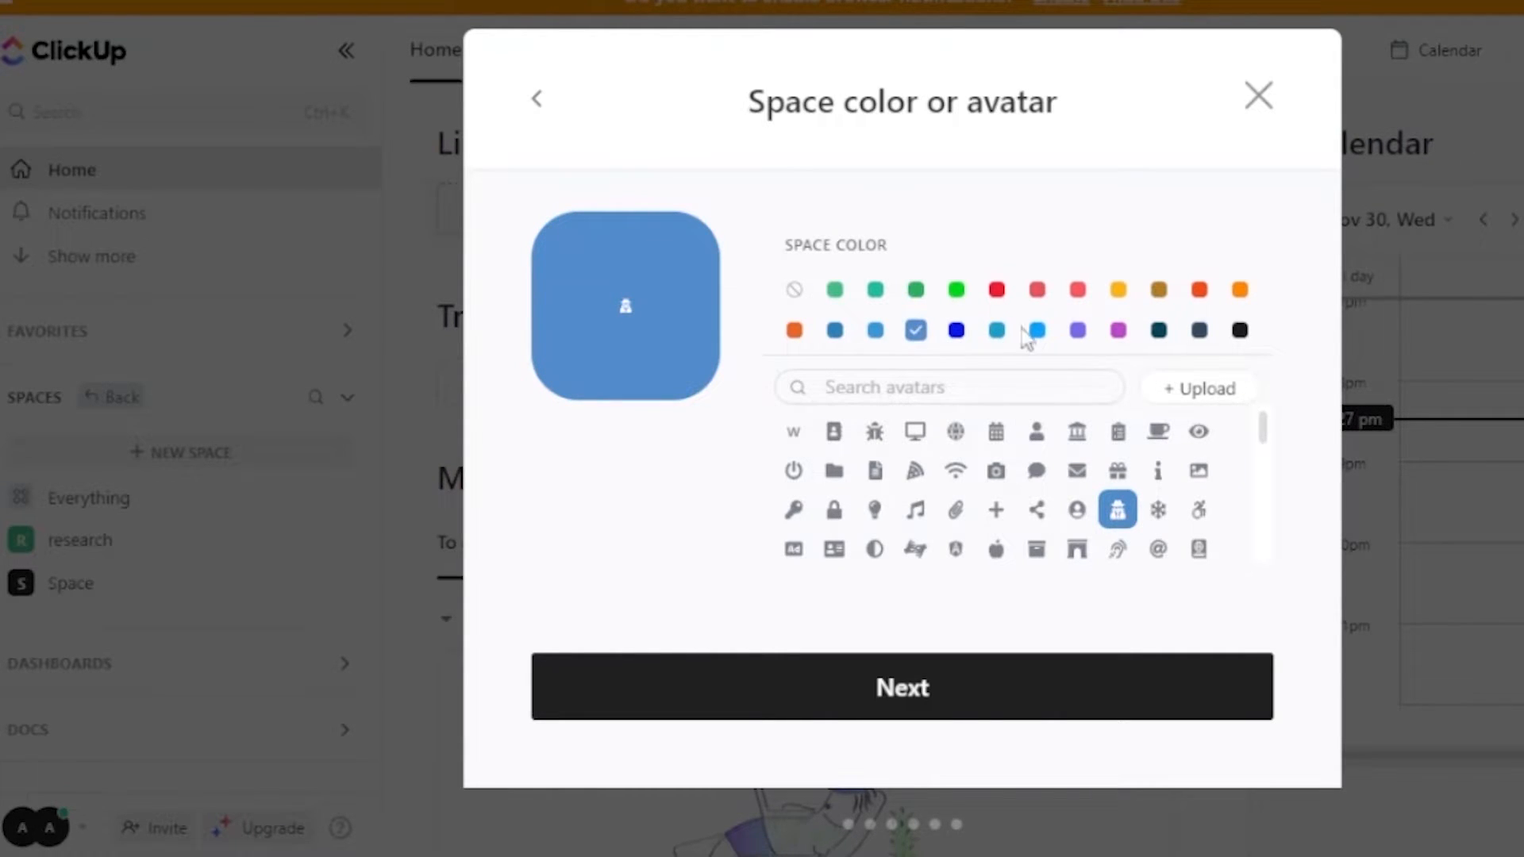
pyautogui.click(994, 336)
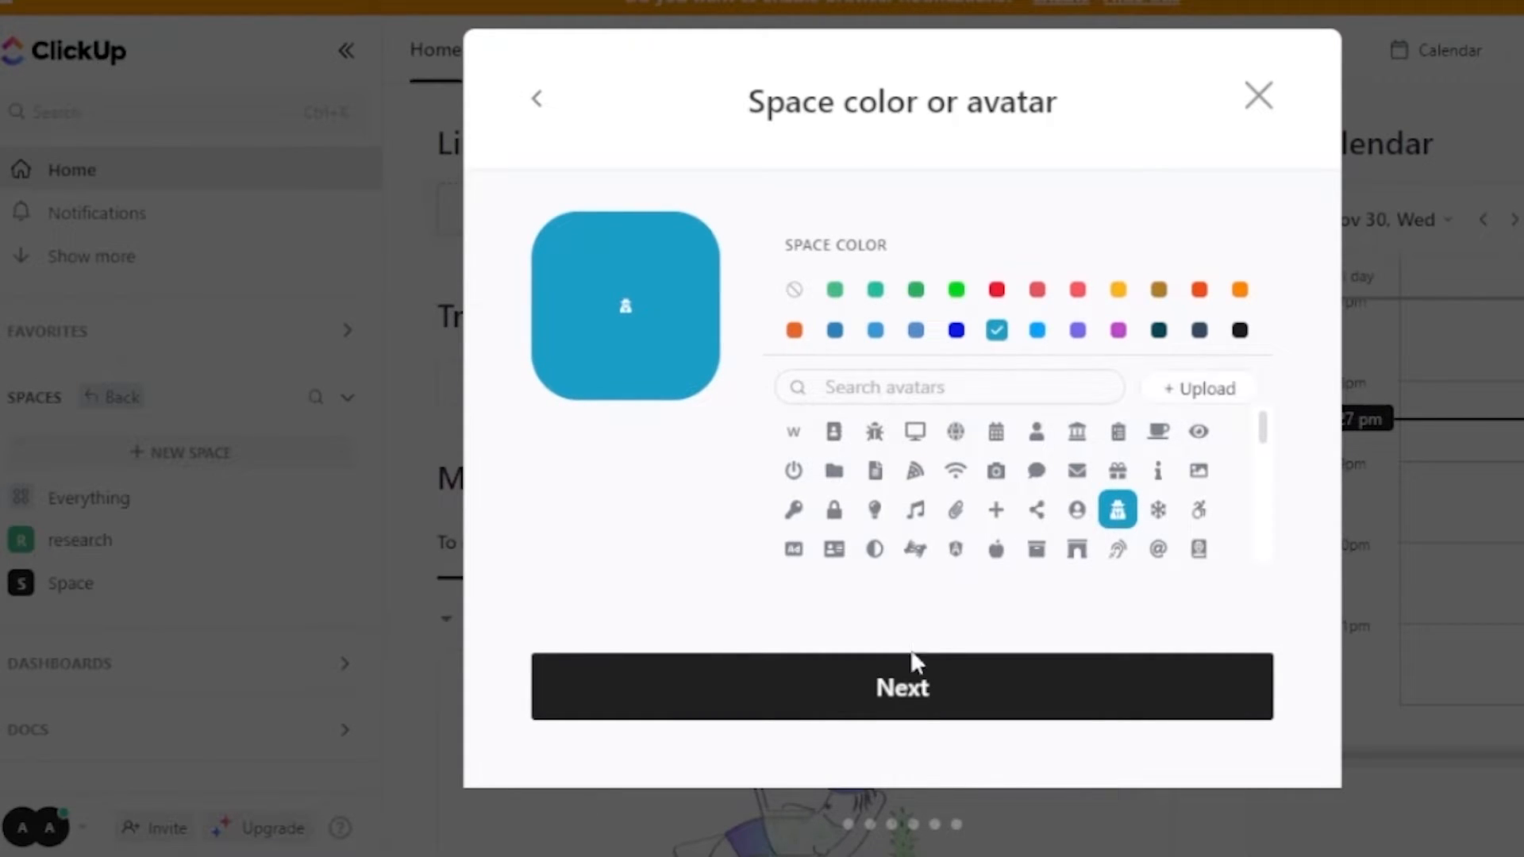
pyautogui.click(921, 681)
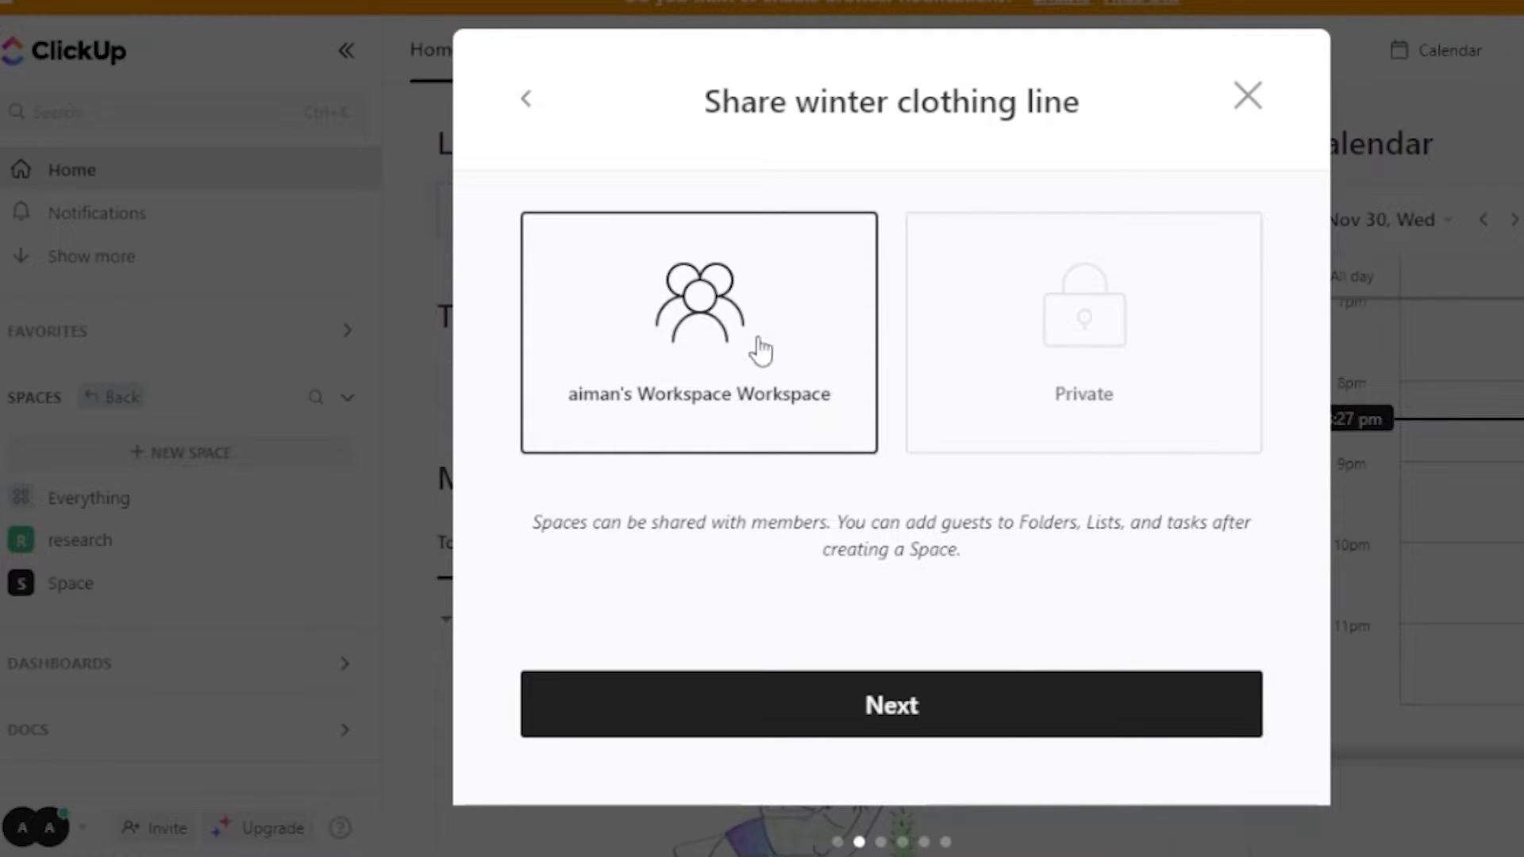
# Step: Share the Space with the whole workspace rather than making it private, and accept the sharing setting
pyautogui.click(1106, 419)
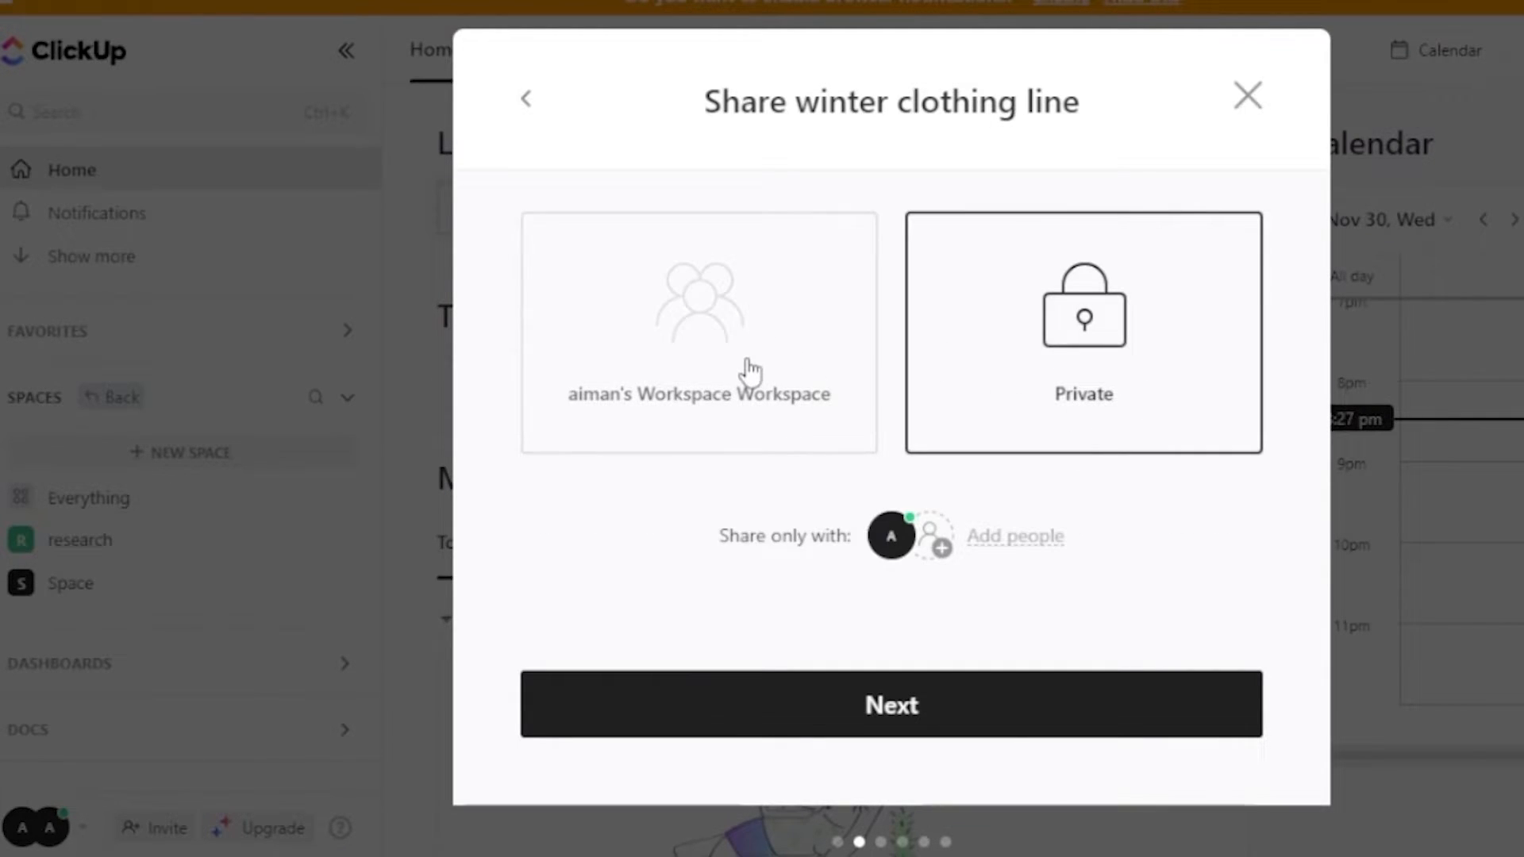
pyautogui.click(741, 377)
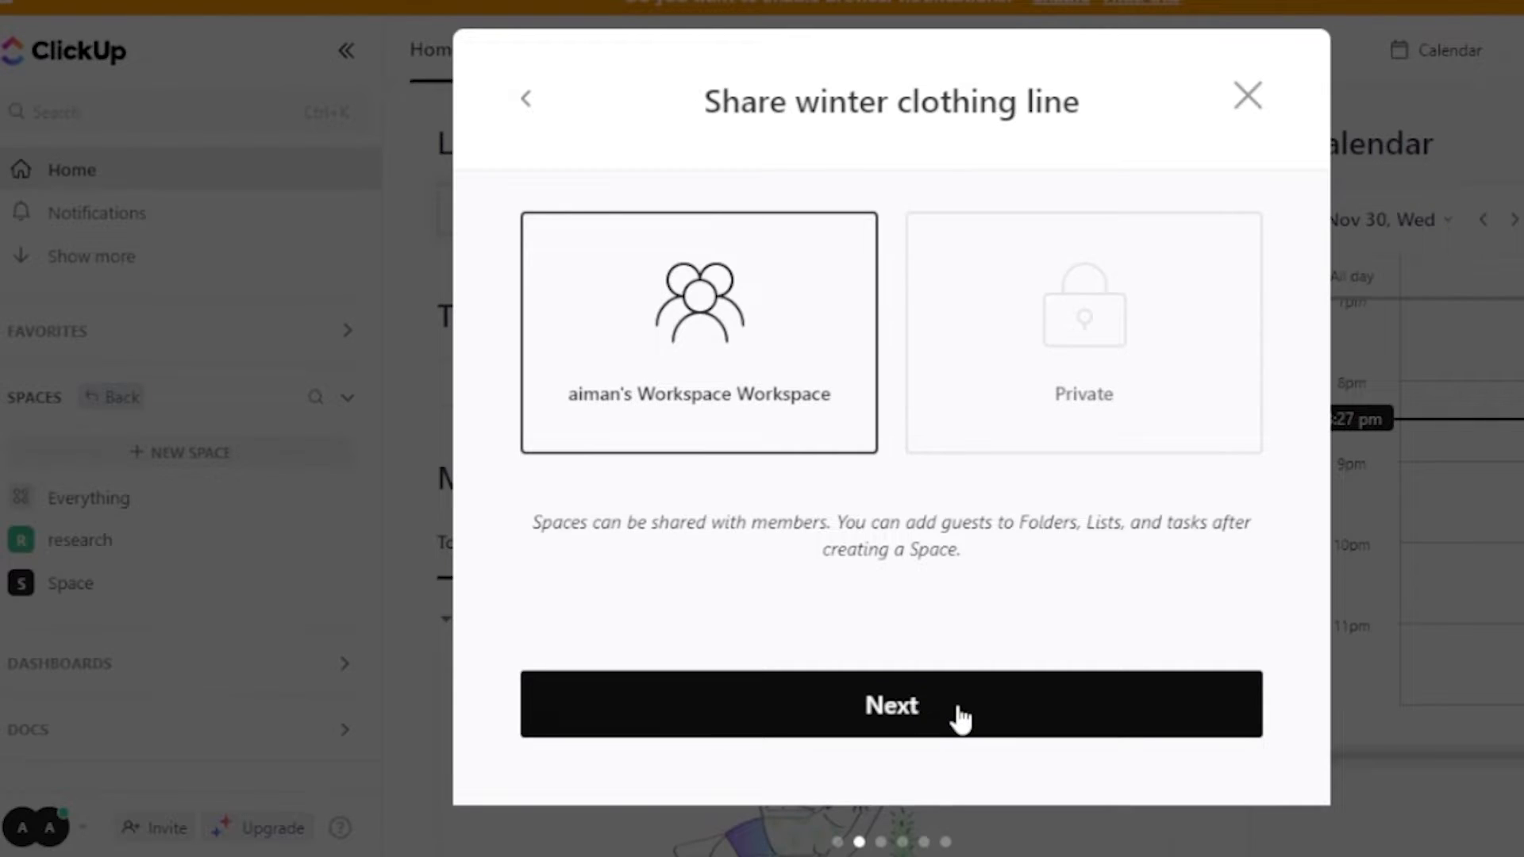
pyautogui.click(961, 720)
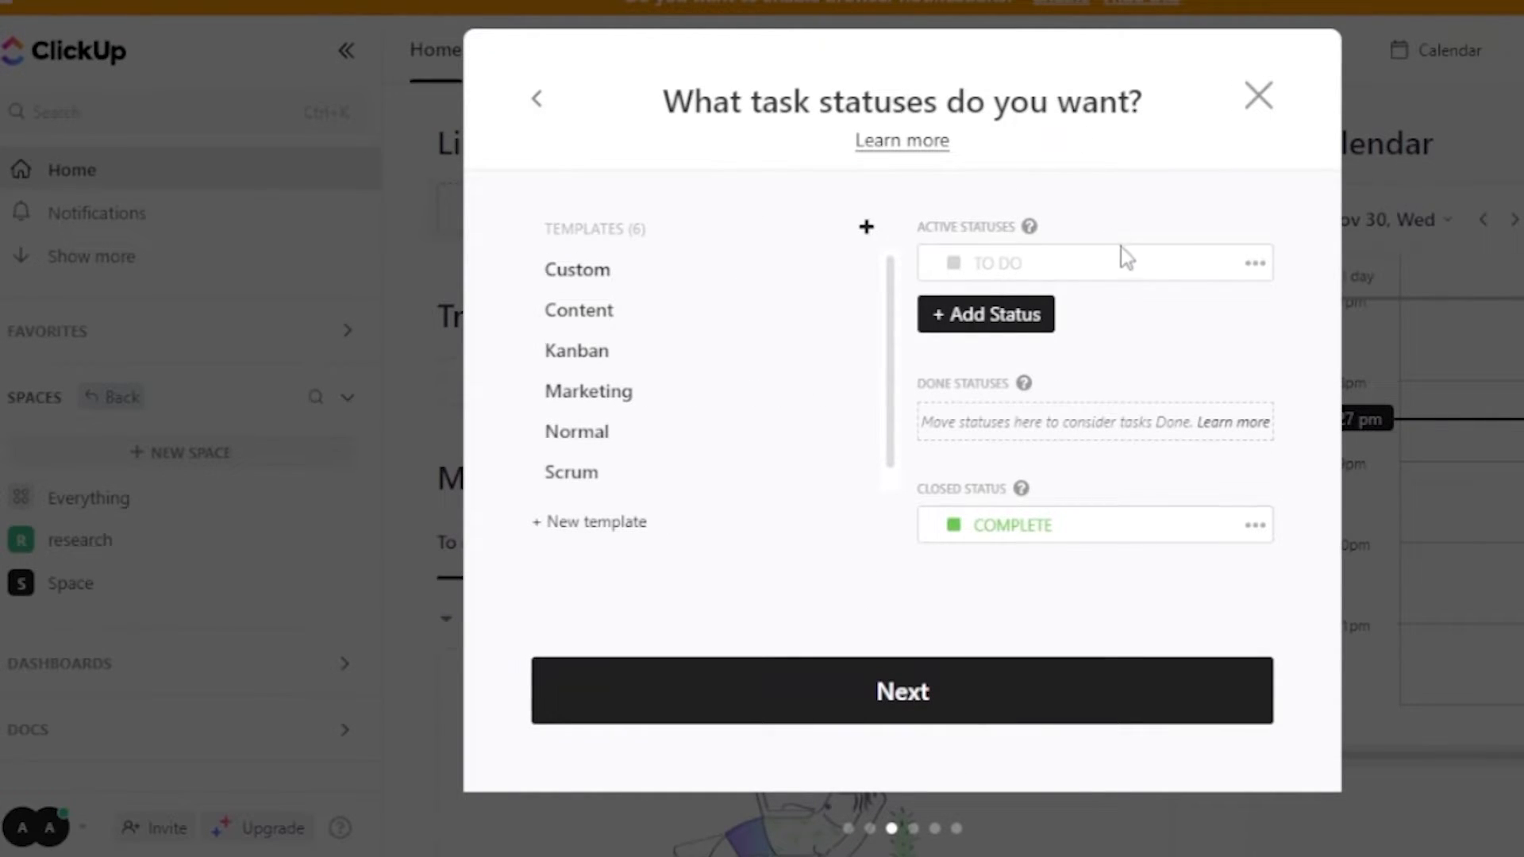
# Step: Add DONE and STUCK as active task statuses for the Space and accept the status list
pyautogui.click(985, 264)
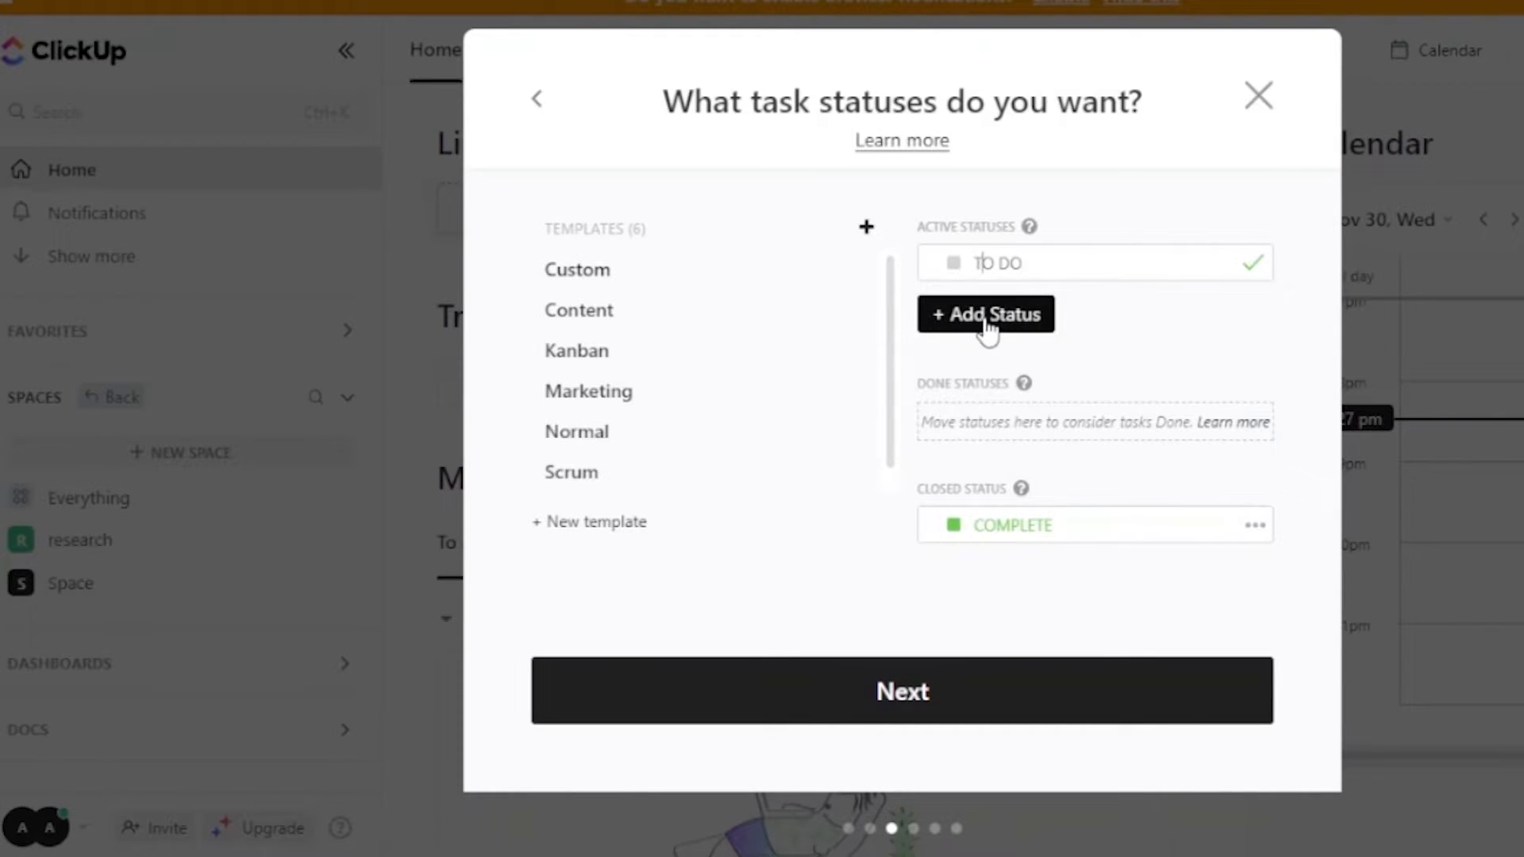
pyautogui.click(985, 318)
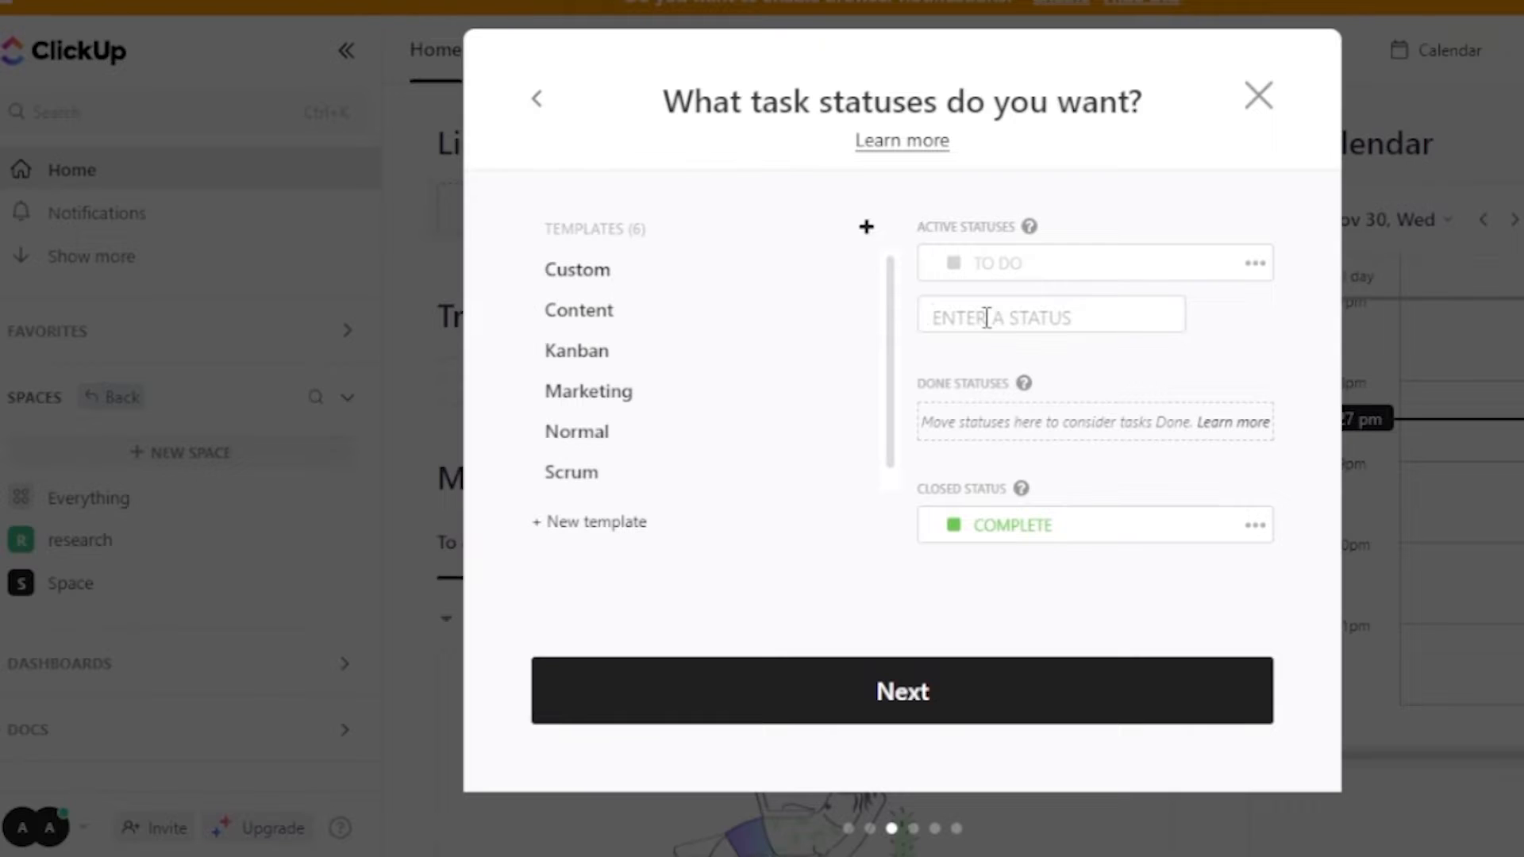
pyautogui.write('DONE')
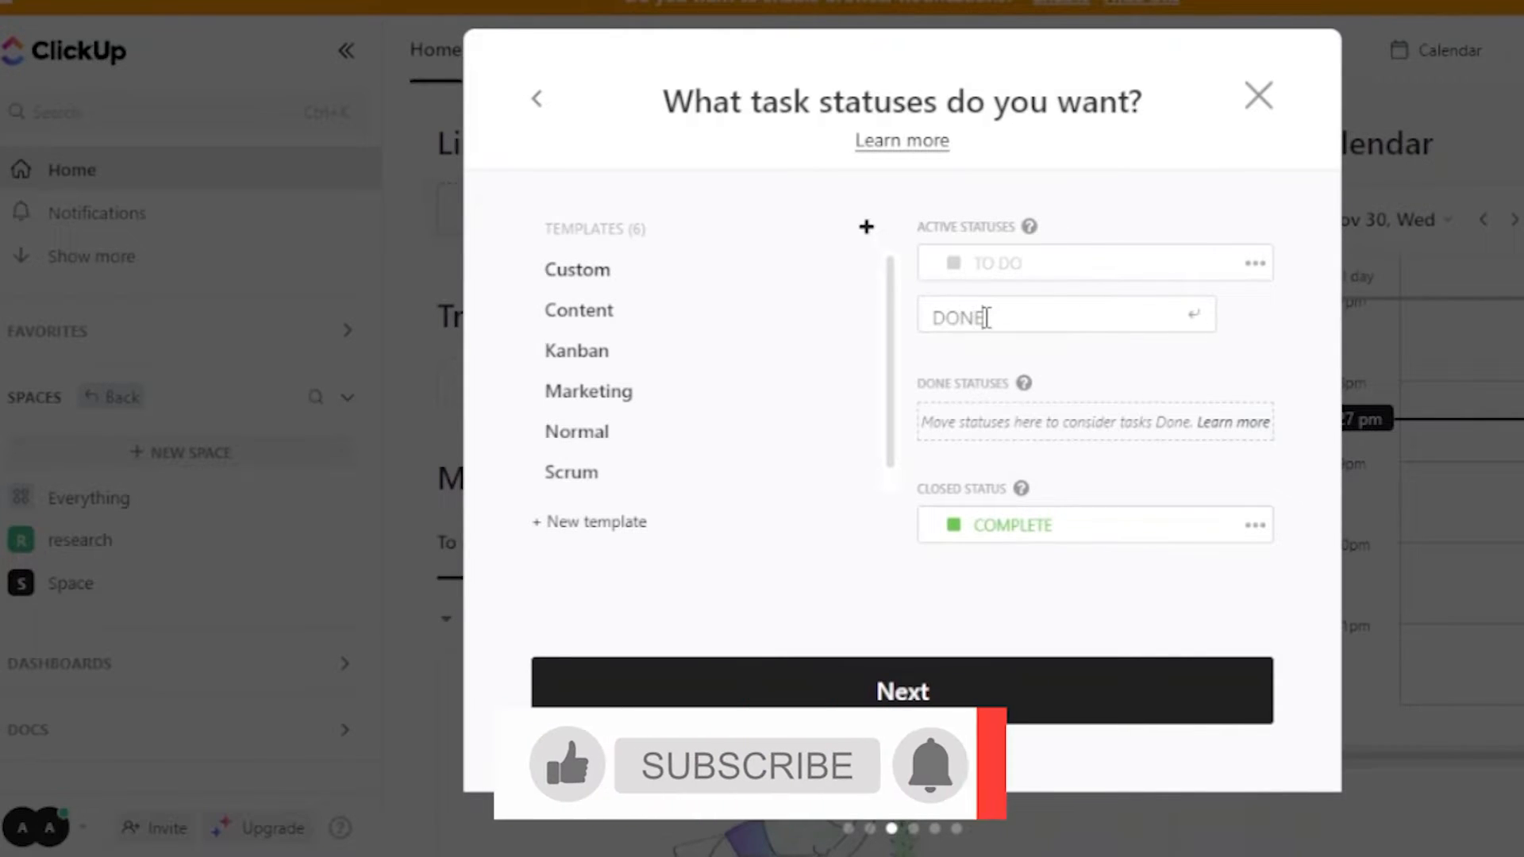
pyautogui.press('Return')
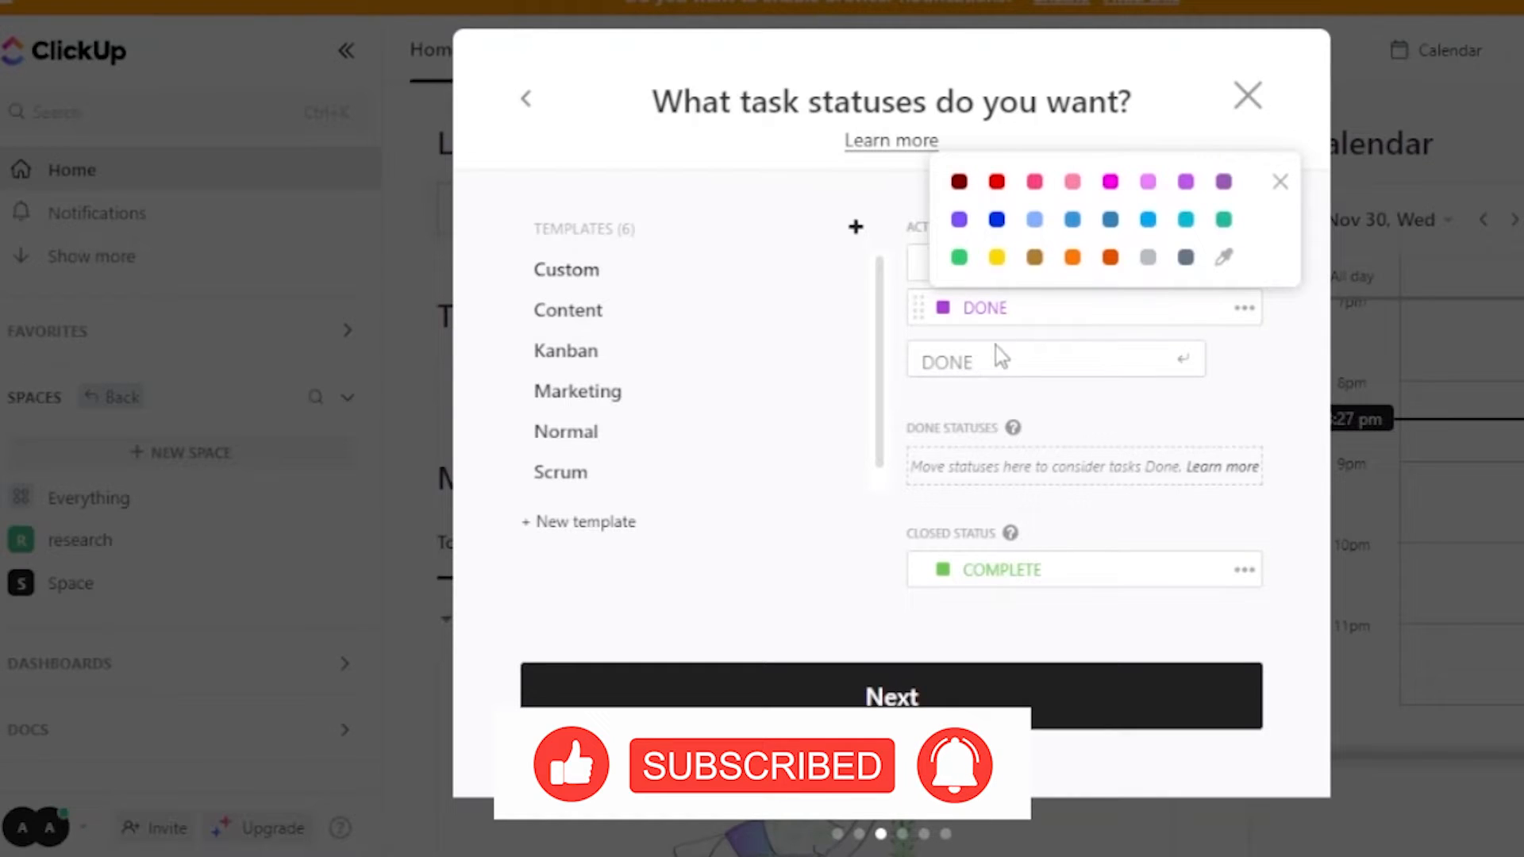
pyautogui.click(997, 363)
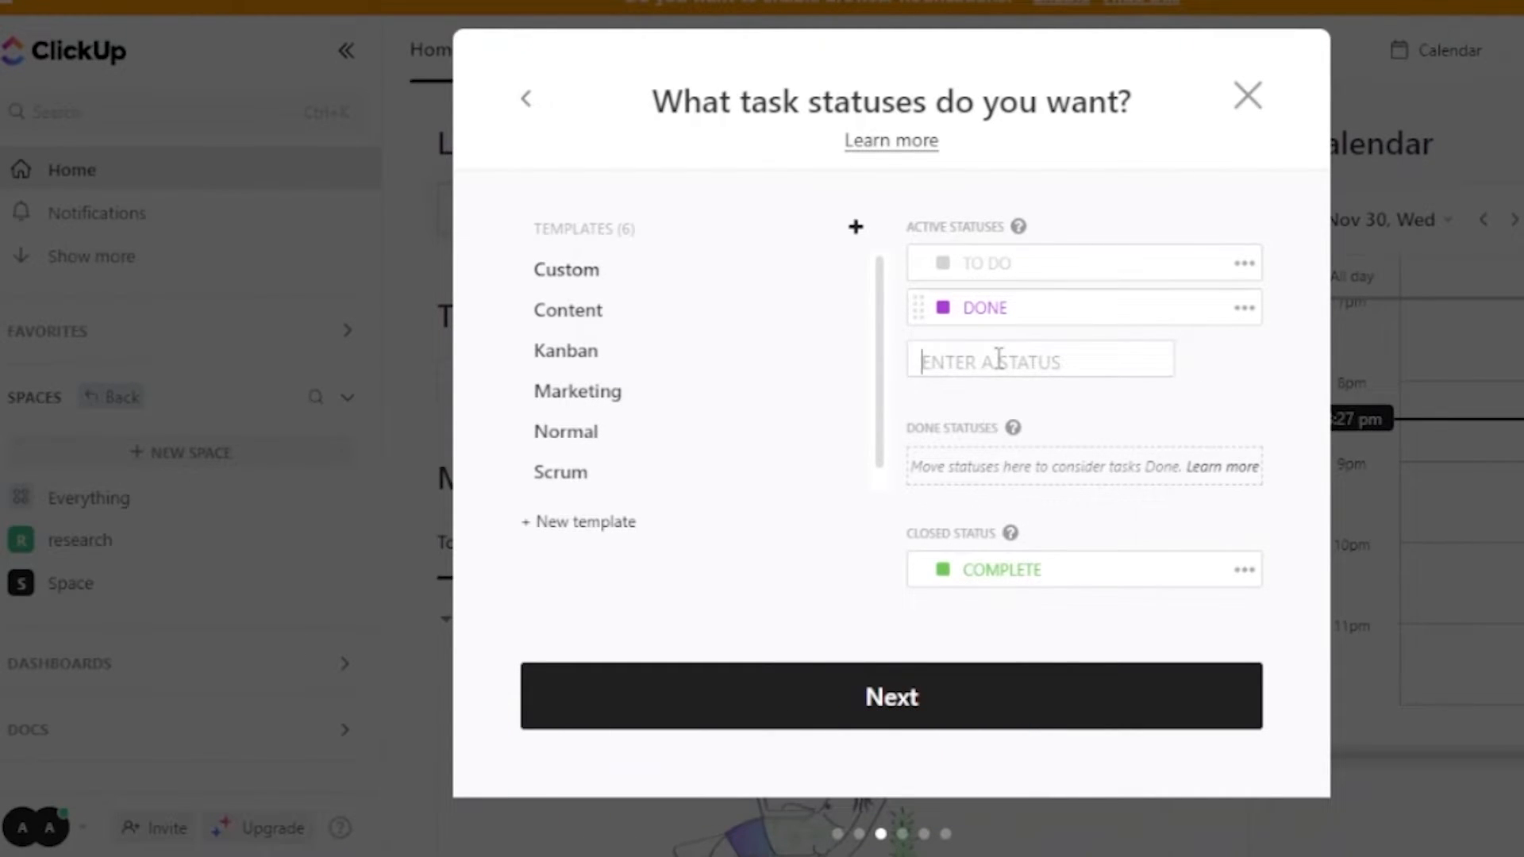
pyautogui.write('STUCK')
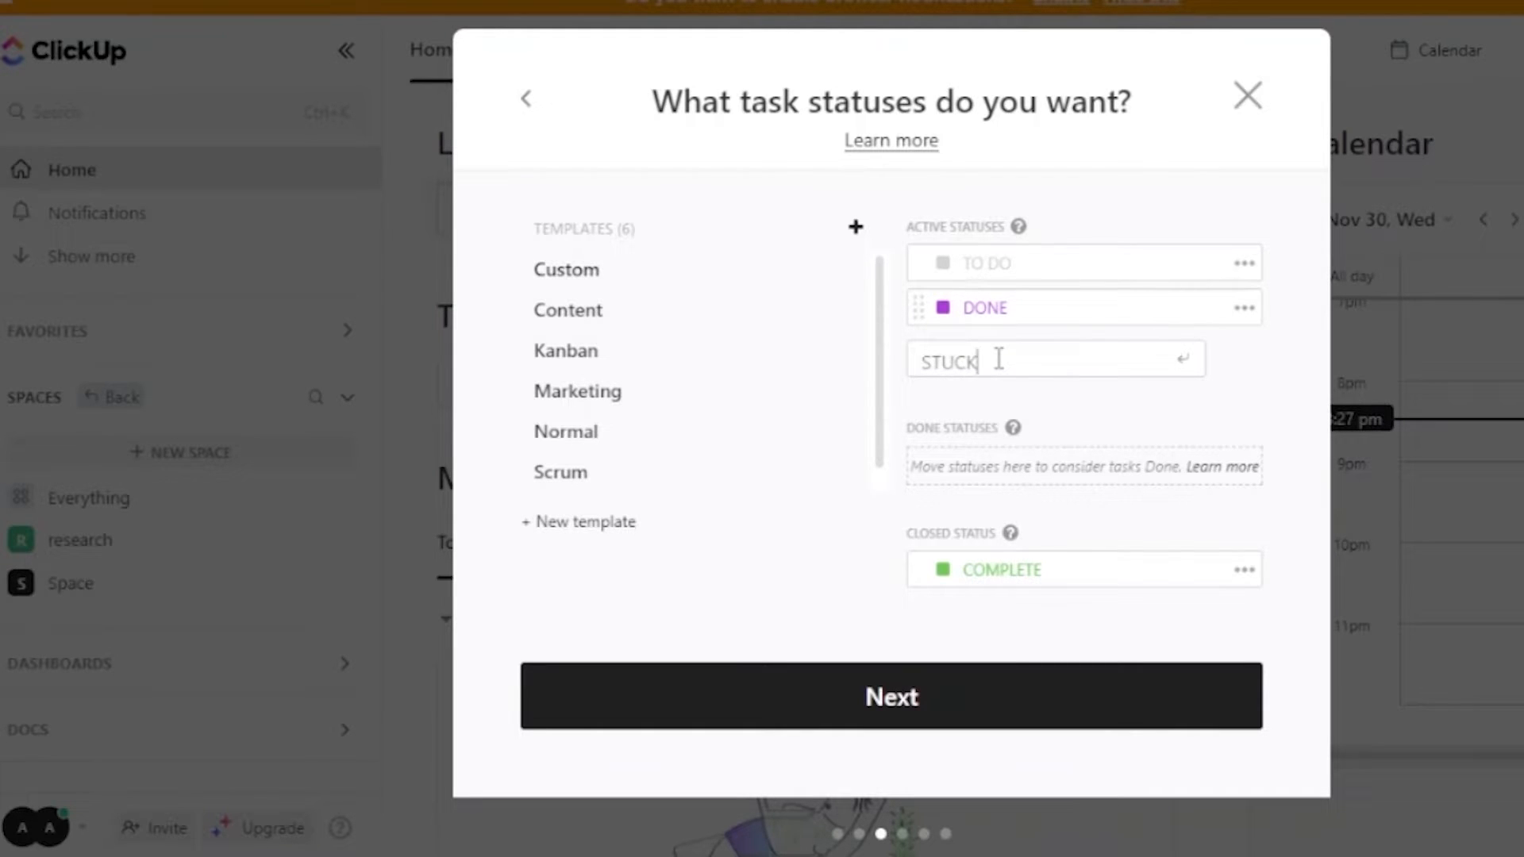
pyautogui.press('Return')
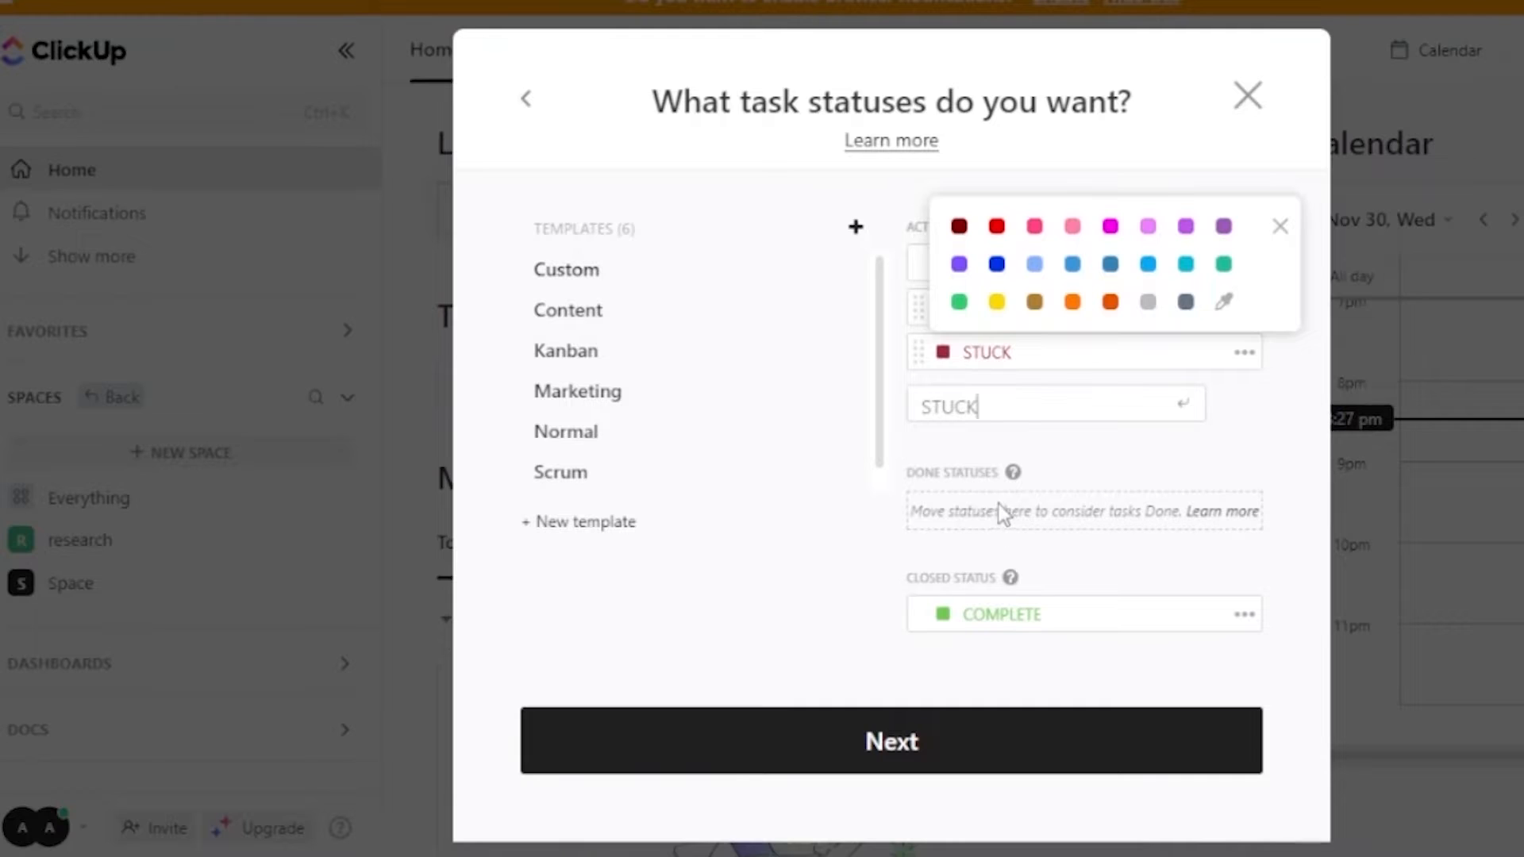
pyautogui.click(1094, 629)
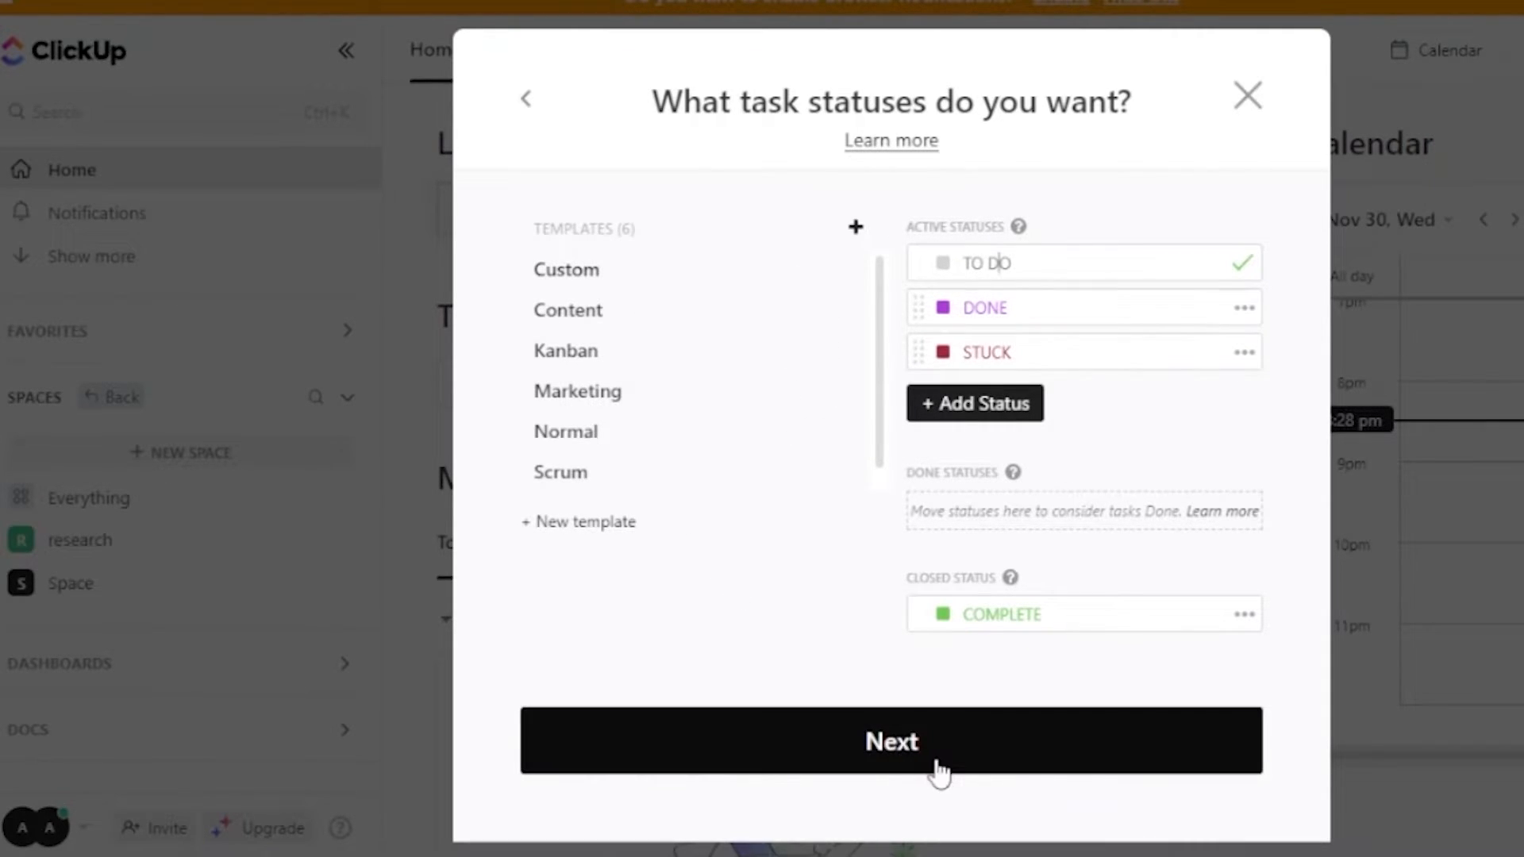
pyautogui.click(965, 748)
pyautogui.click(965, 748)
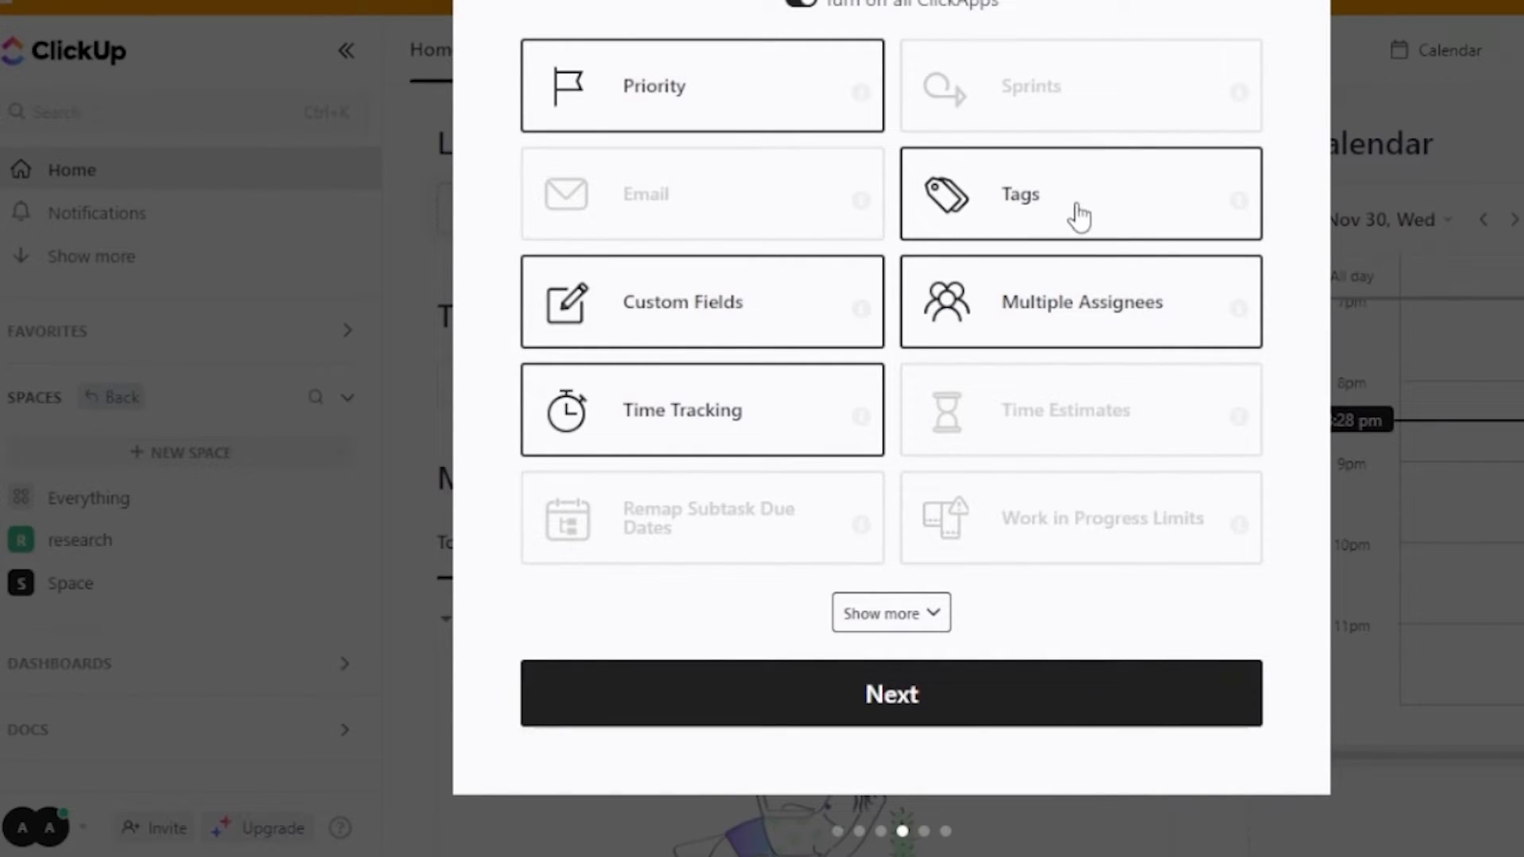
# Step: Enable the Email and Time Estimates ClickApps for the Space and try to enable Work in Progress Limits
pyautogui.click(740, 206)
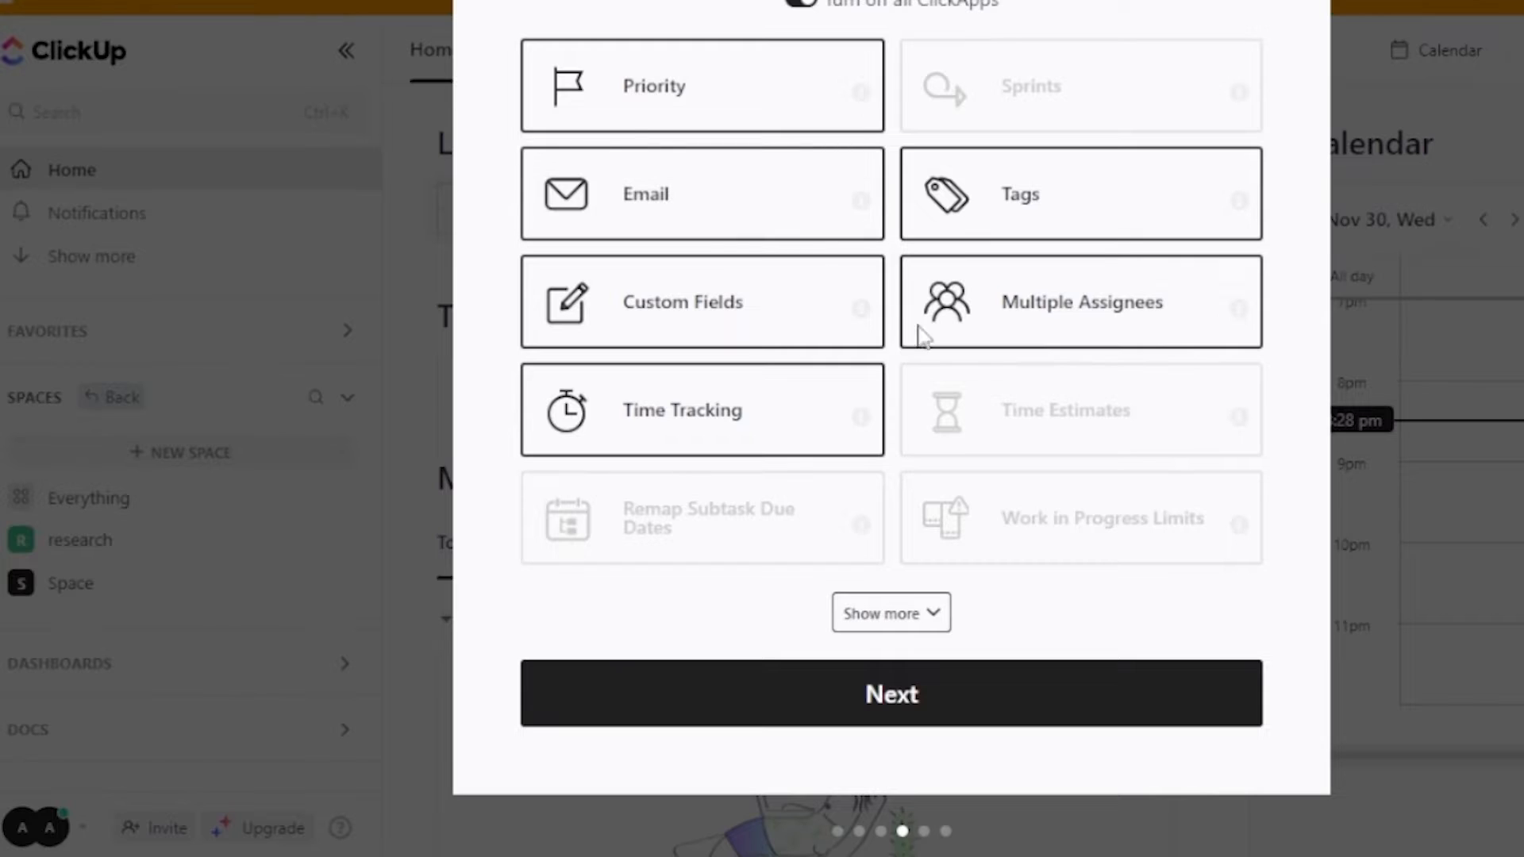
pyautogui.click(1044, 416)
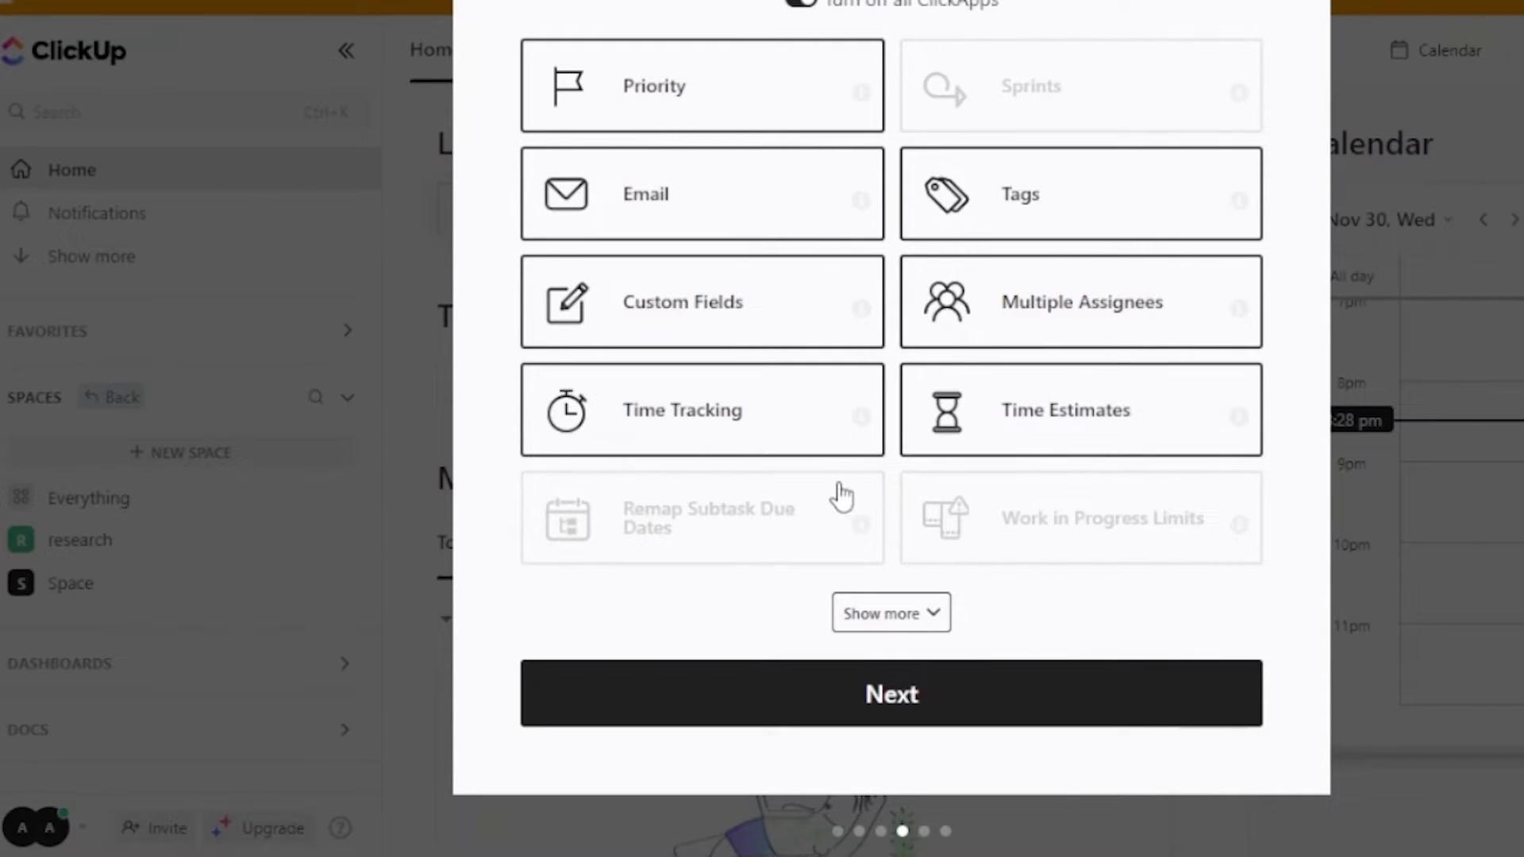
pyautogui.click(1074, 522)
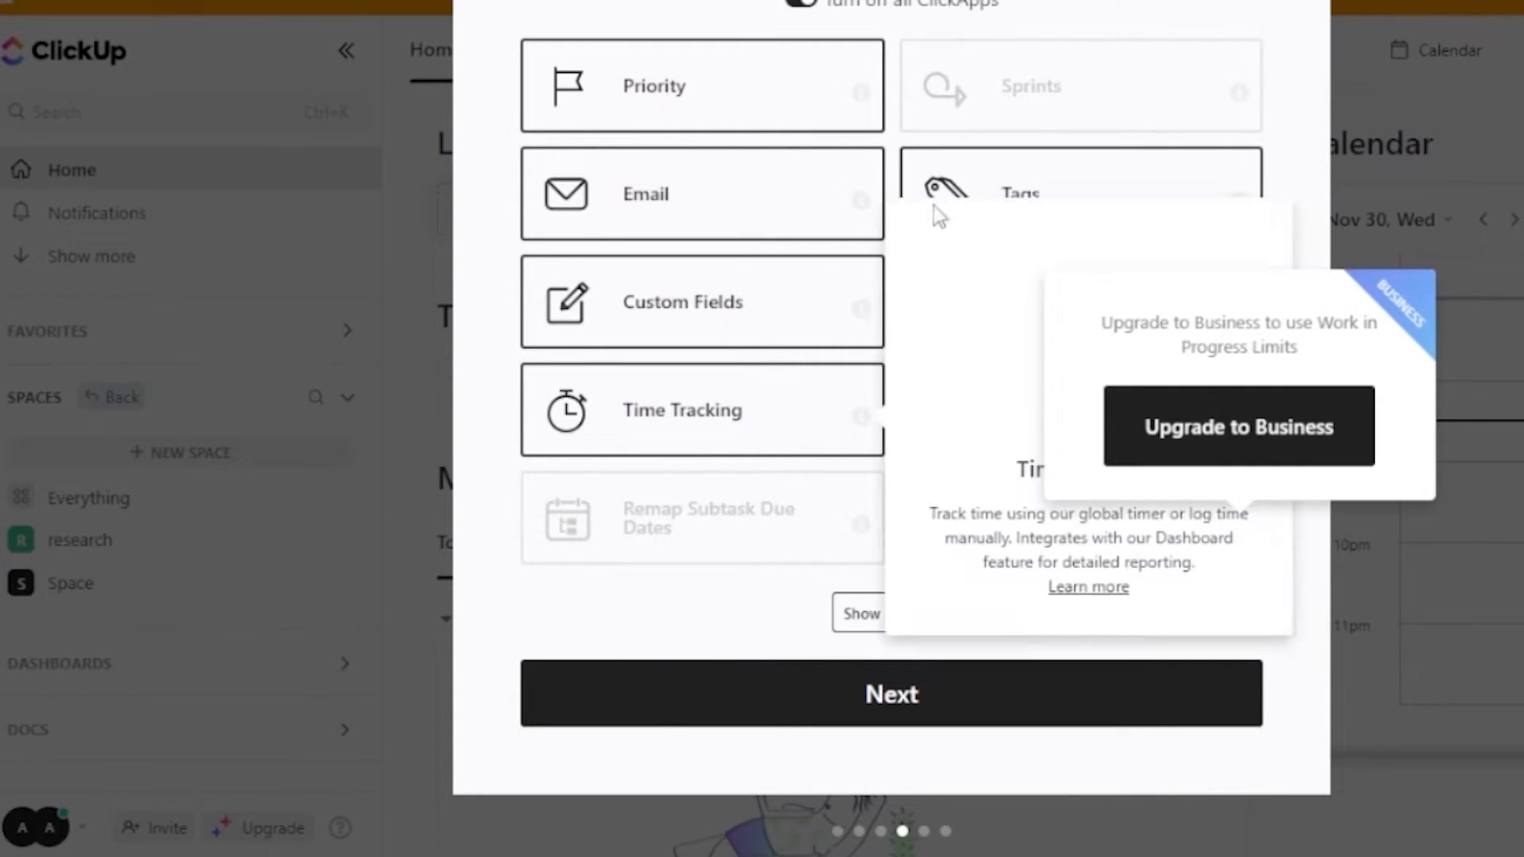
pyautogui.click(897, 680)
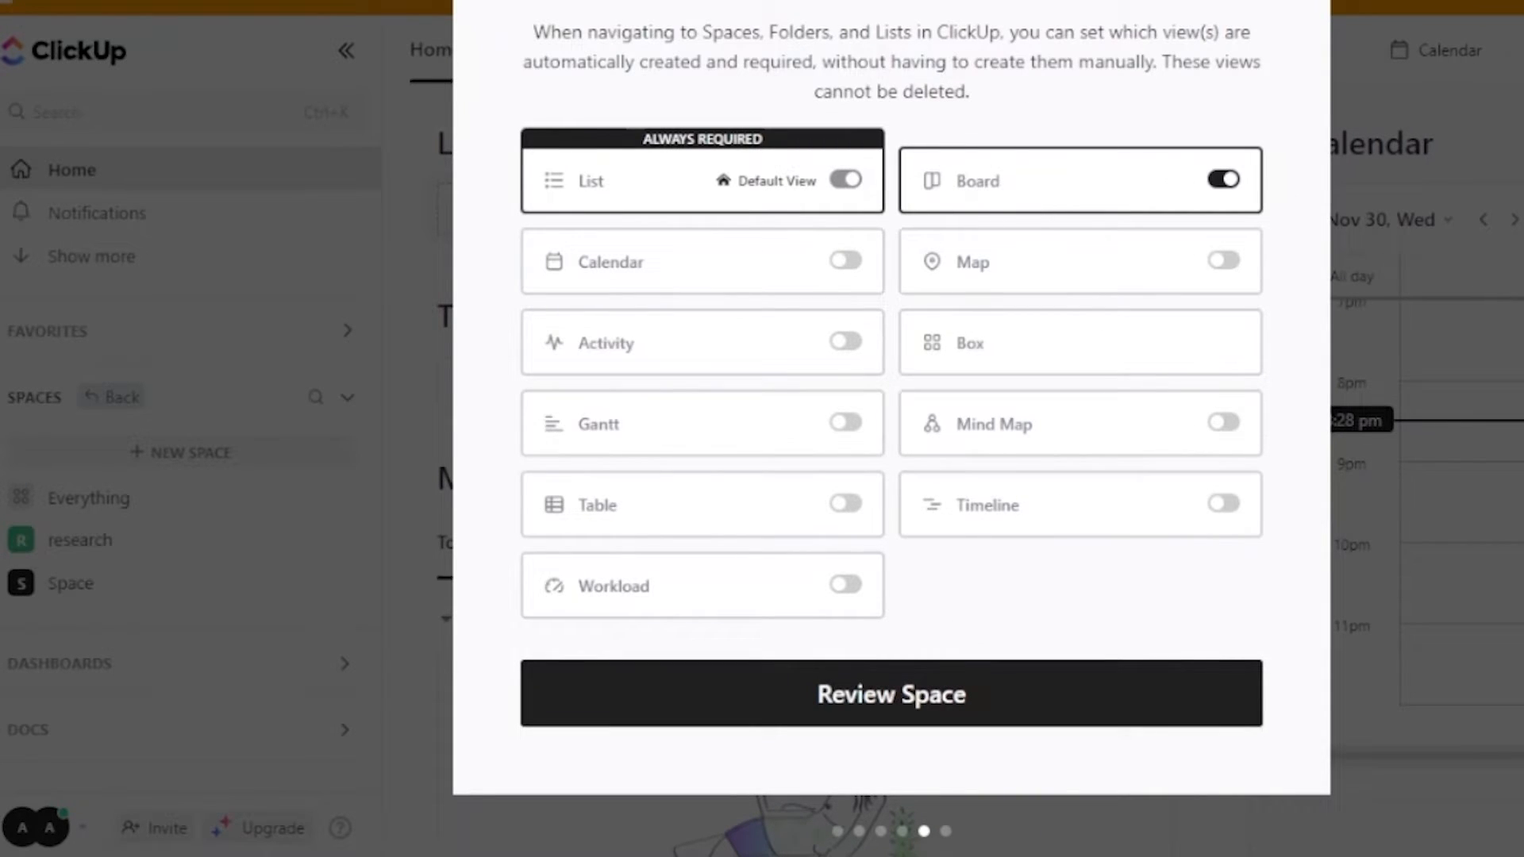
# Step: Enable Calendar, Timeline and Workload as required views and create the Space
pyautogui.scroll(2, 892, 428)
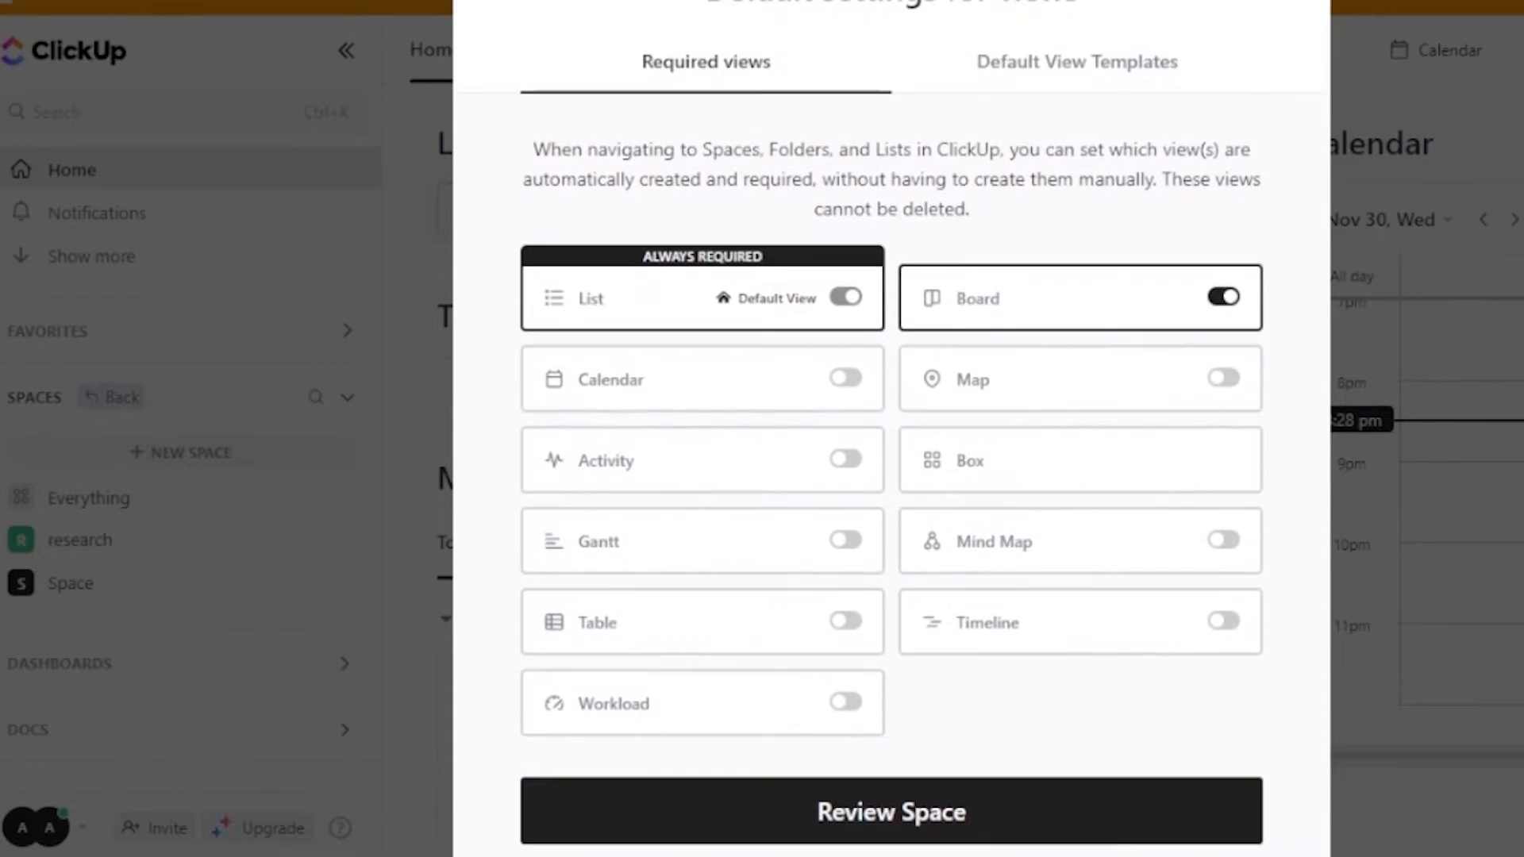
pyautogui.scroll(-1, 892, 429)
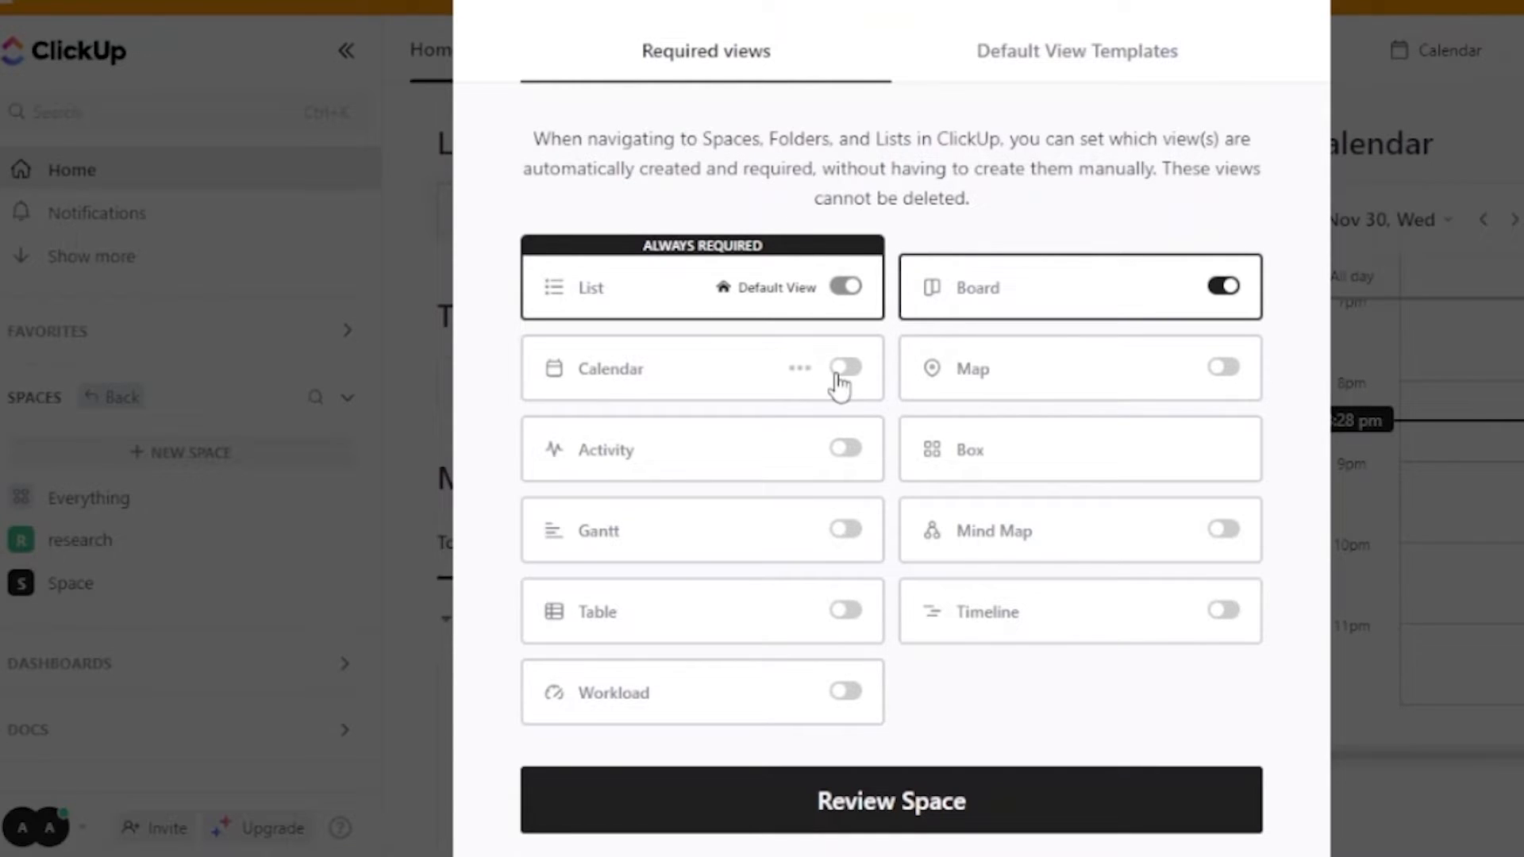
pyautogui.click(840, 387)
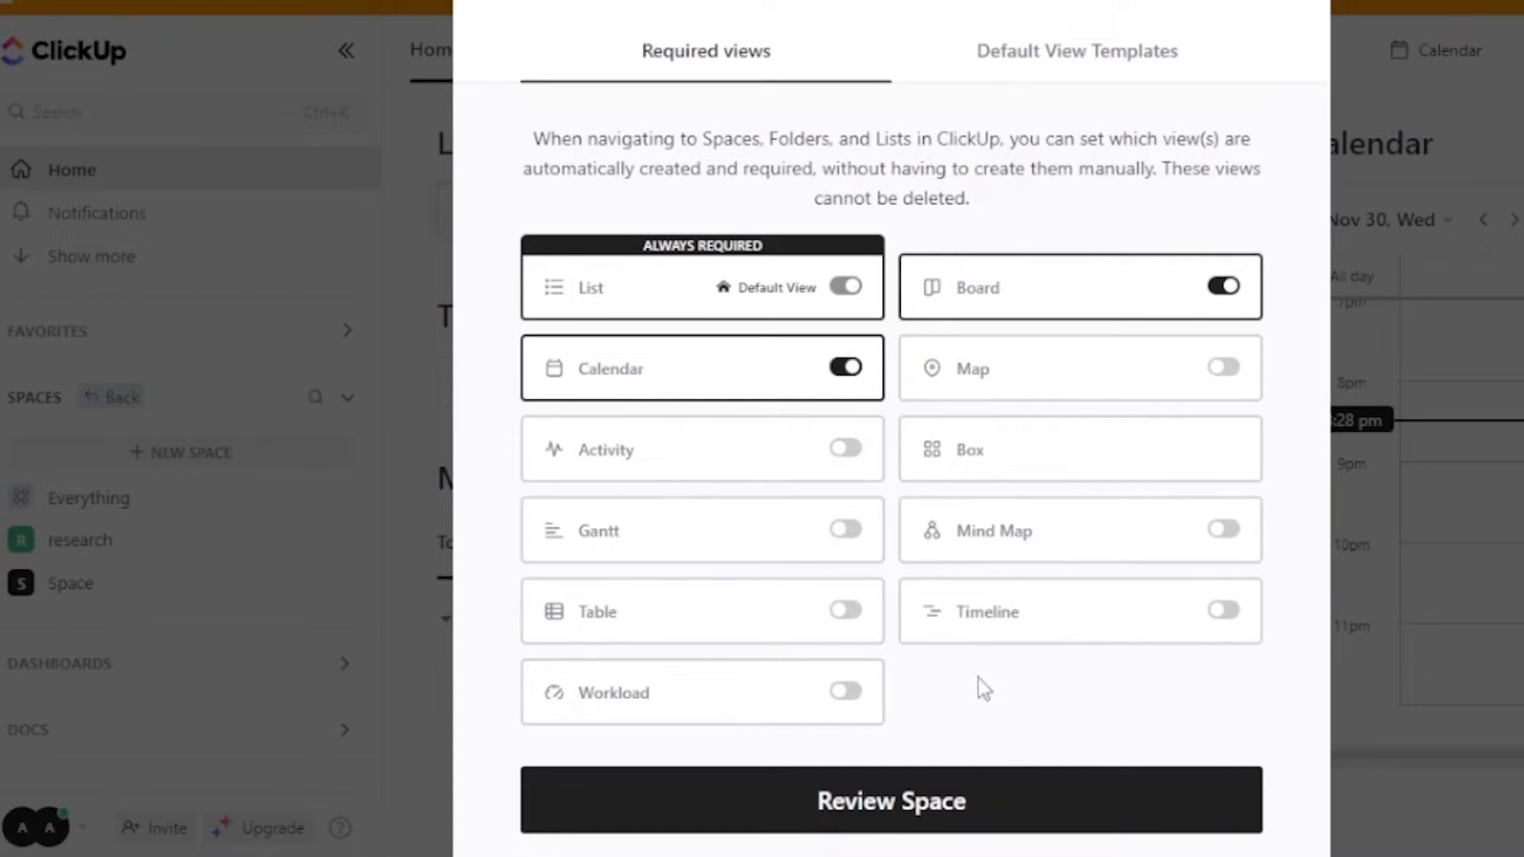
pyautogui.click(1227, 613)
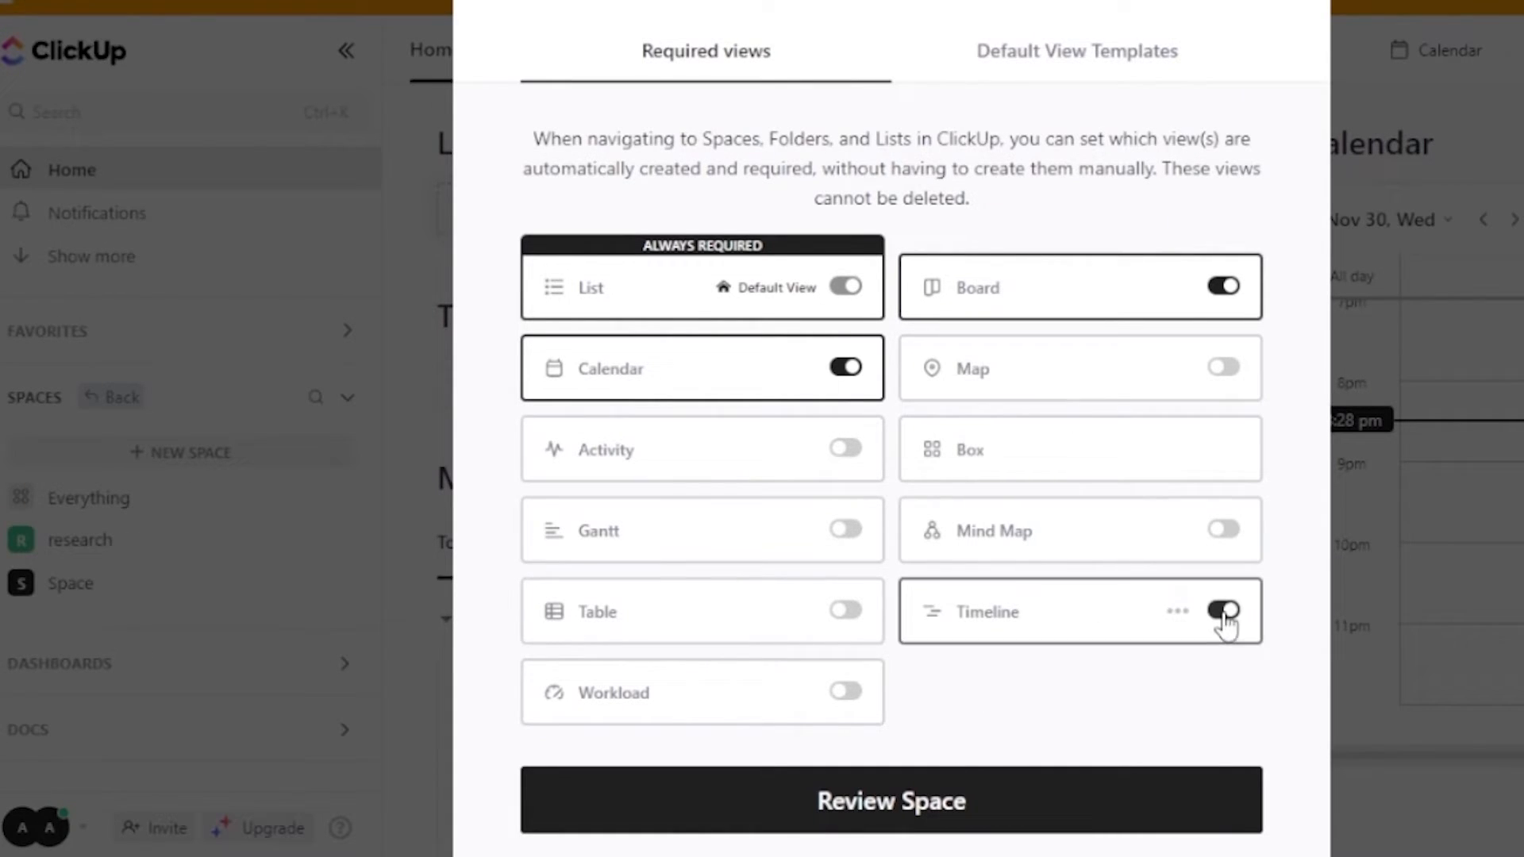
pyautogui.click(846, 692)
pyautogui.click(969, 802)
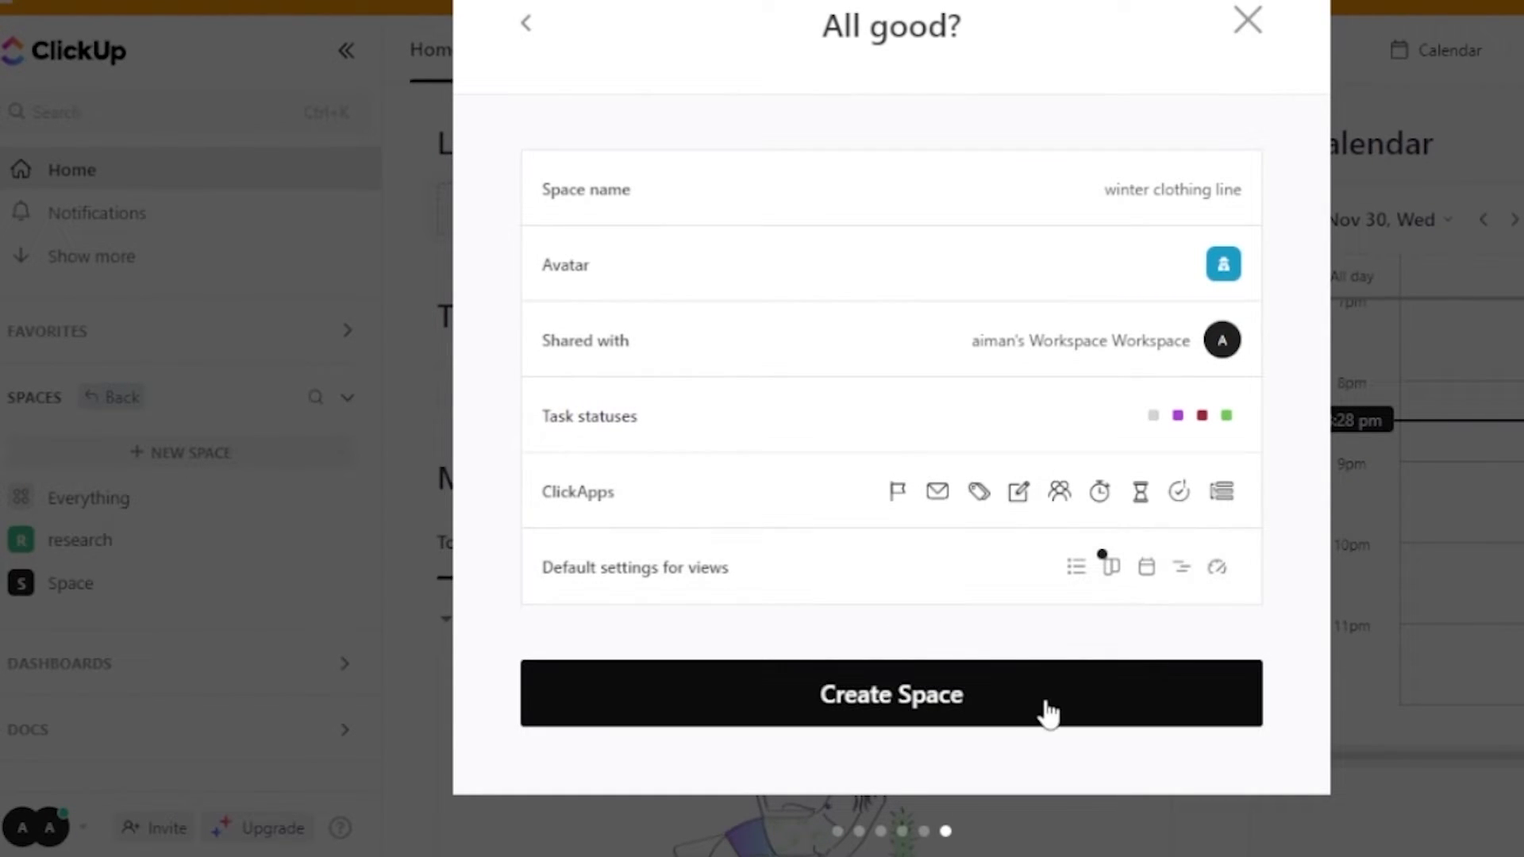
pyautogui.click(978, 687)
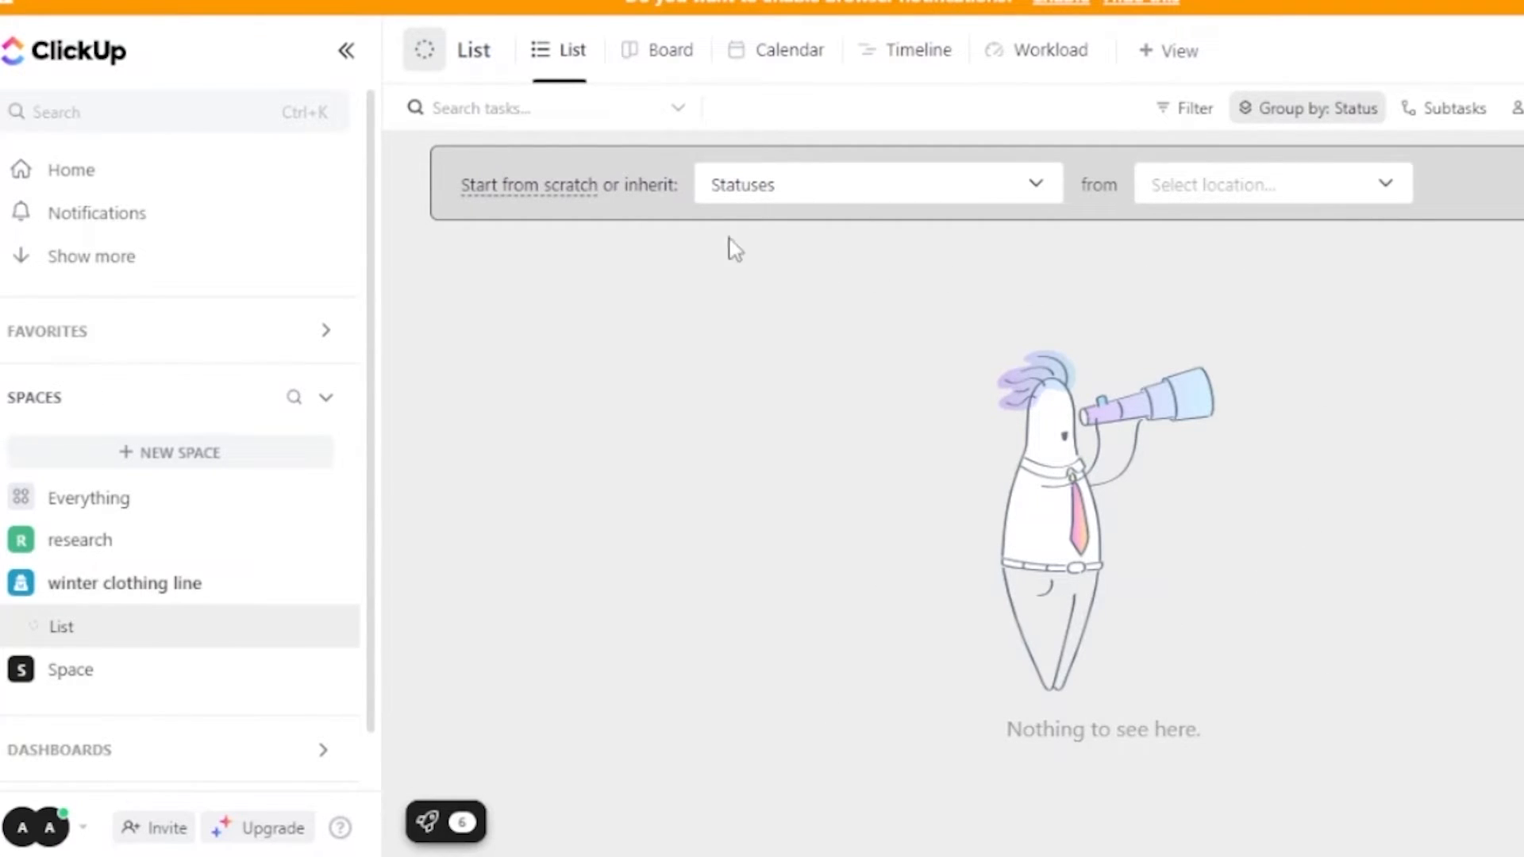
# Step: View the new list's inheritable properties, its Board view and its color options
pyautogui.click(1019, 193)
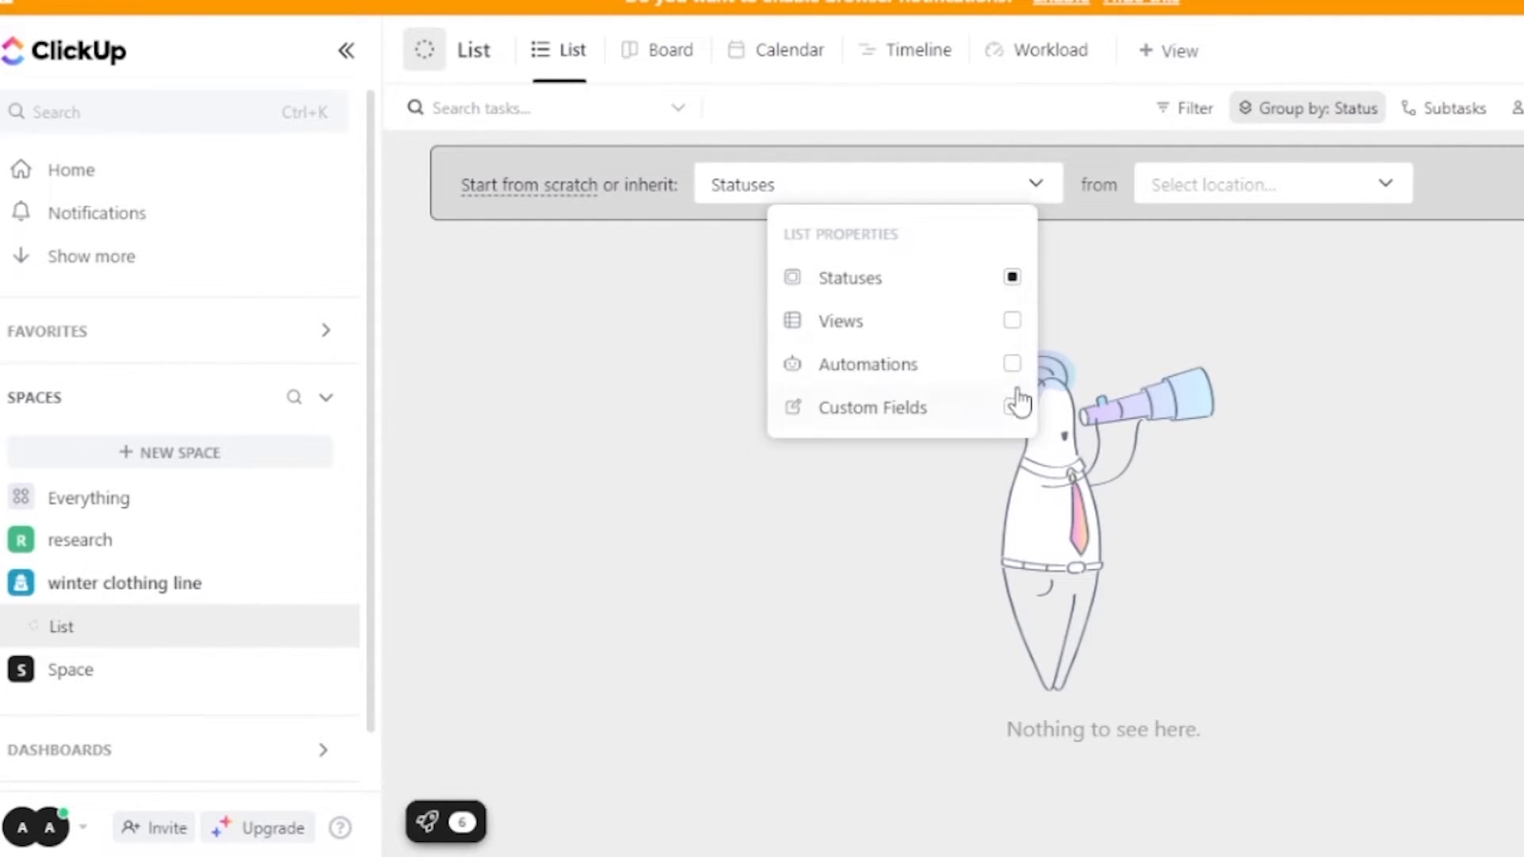
pyautogui.click(1251, 283)
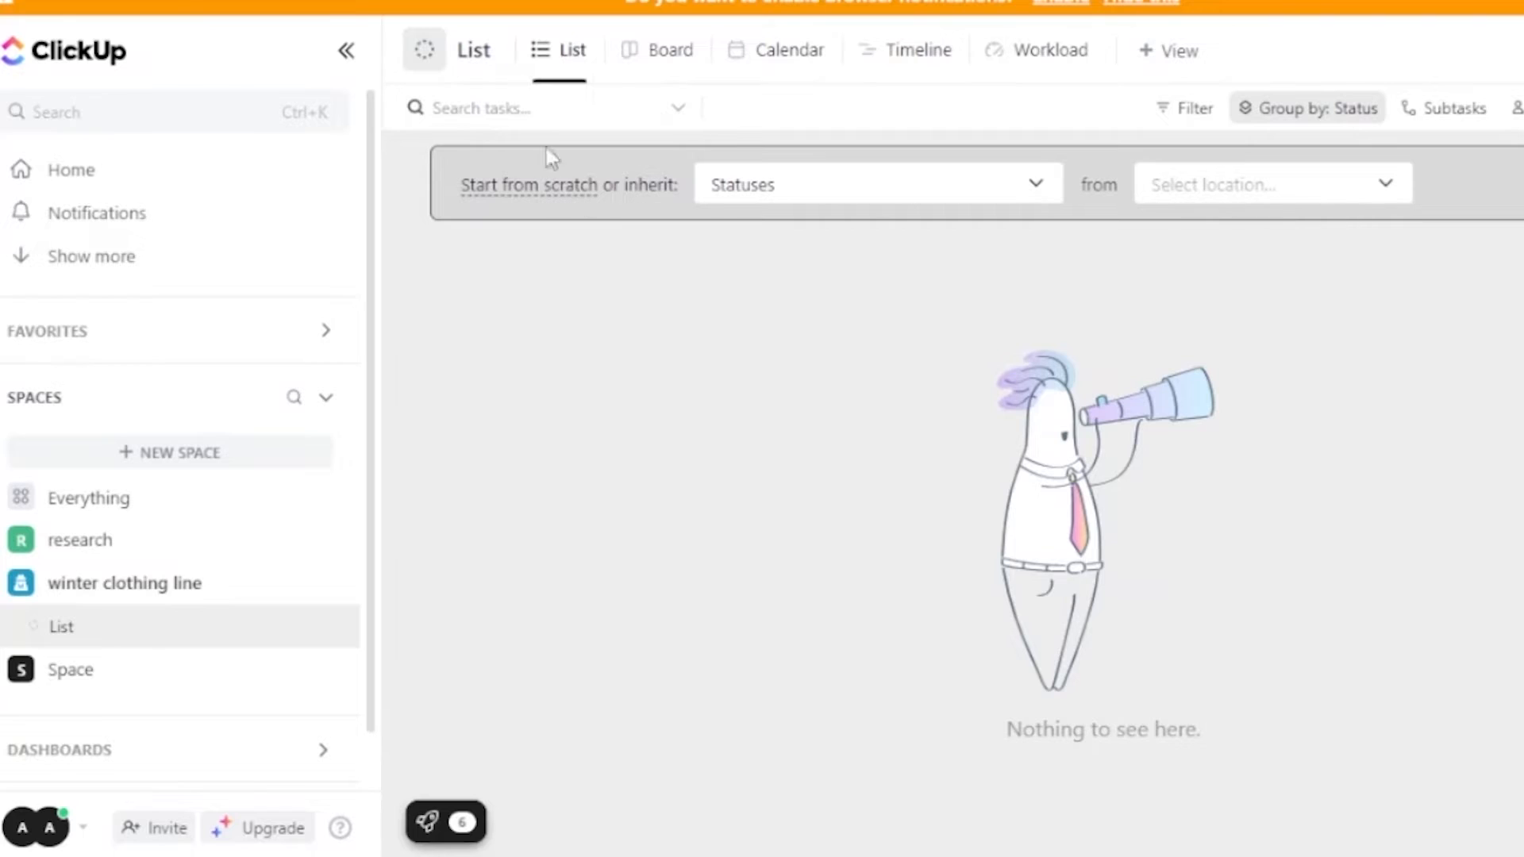
pyautogui.click(686, 62)
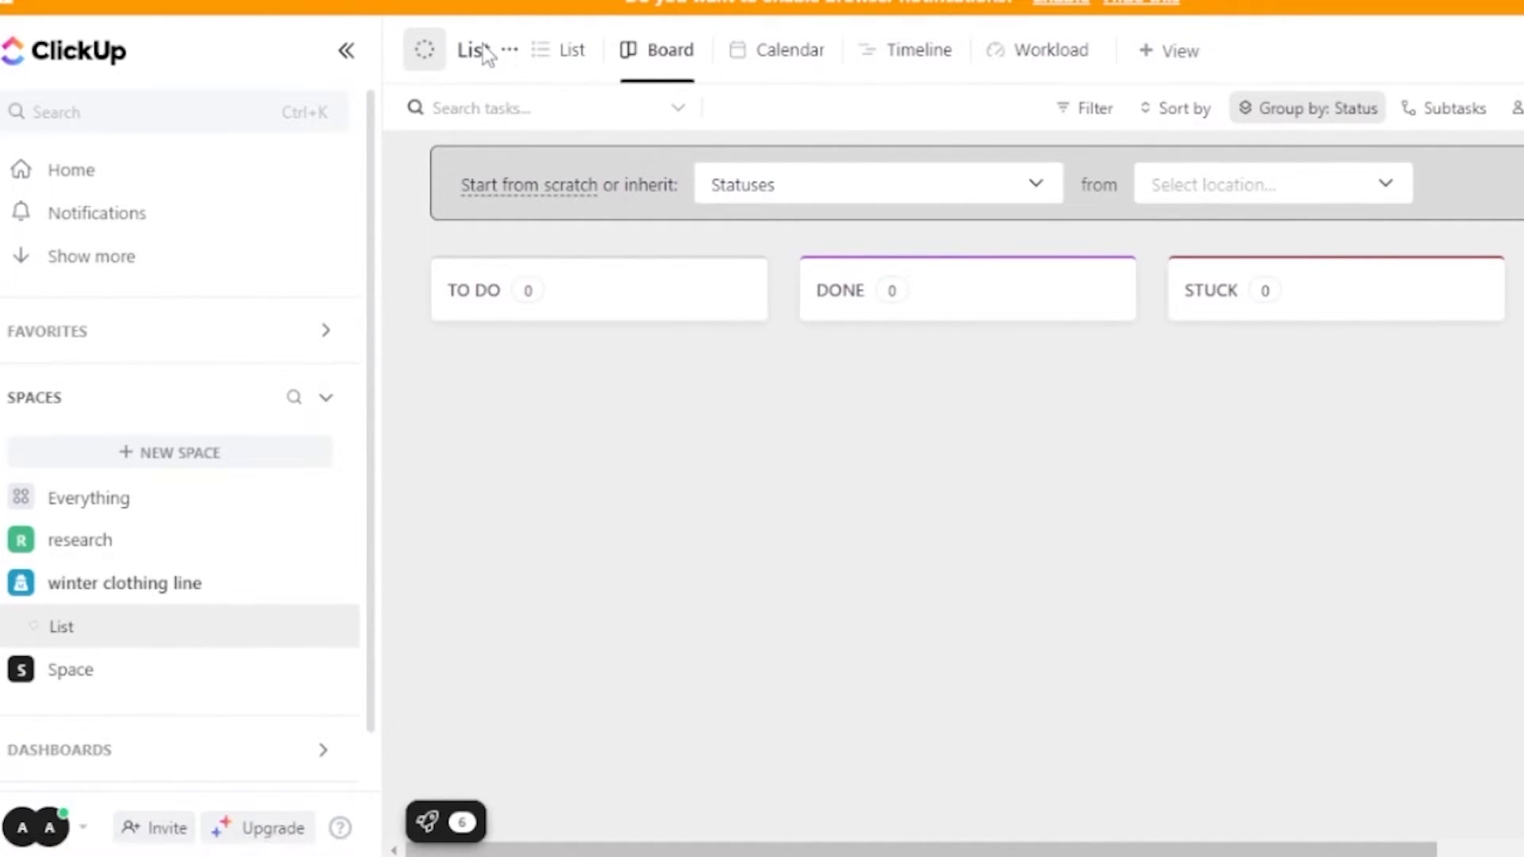
pyautogui.click(423, 54)
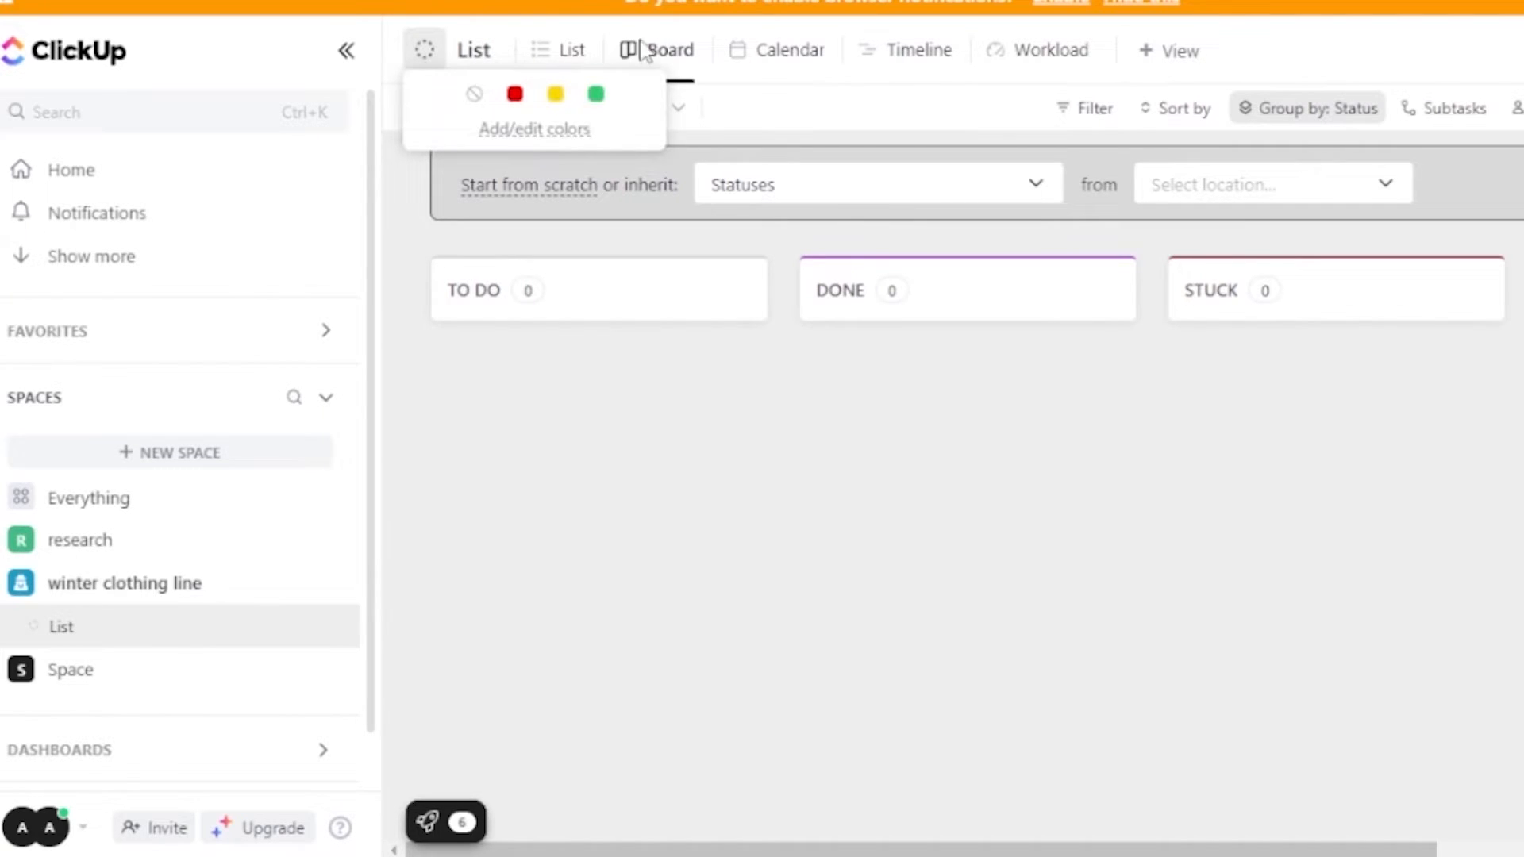
# Step: Create a "designing" task in the TO DO column of the board, assigned to the other workspace member
pyautogui.click(868, 112)
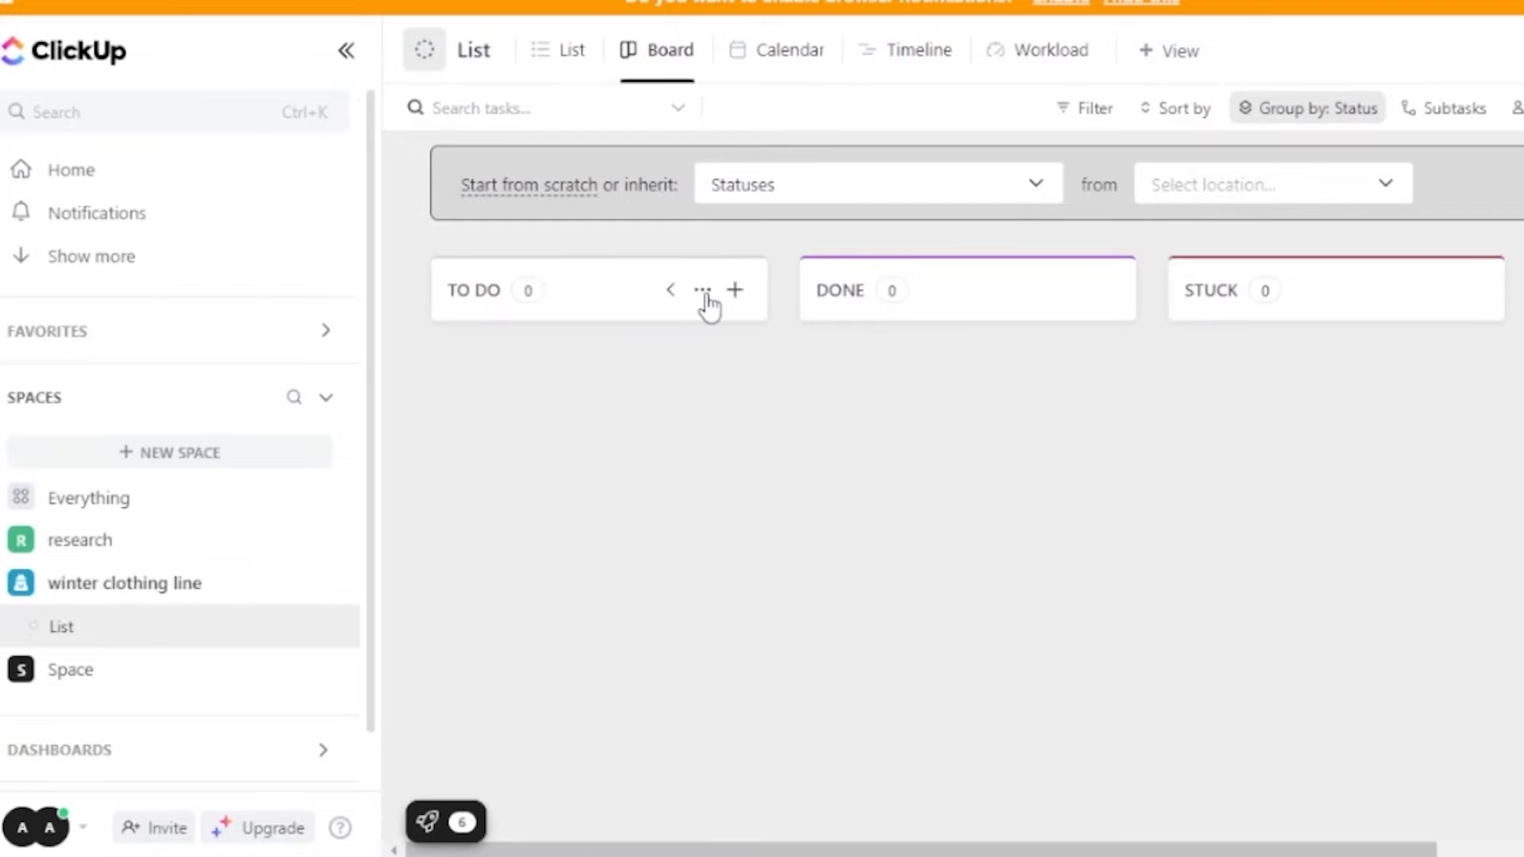
pyautogui.click(734, 292)
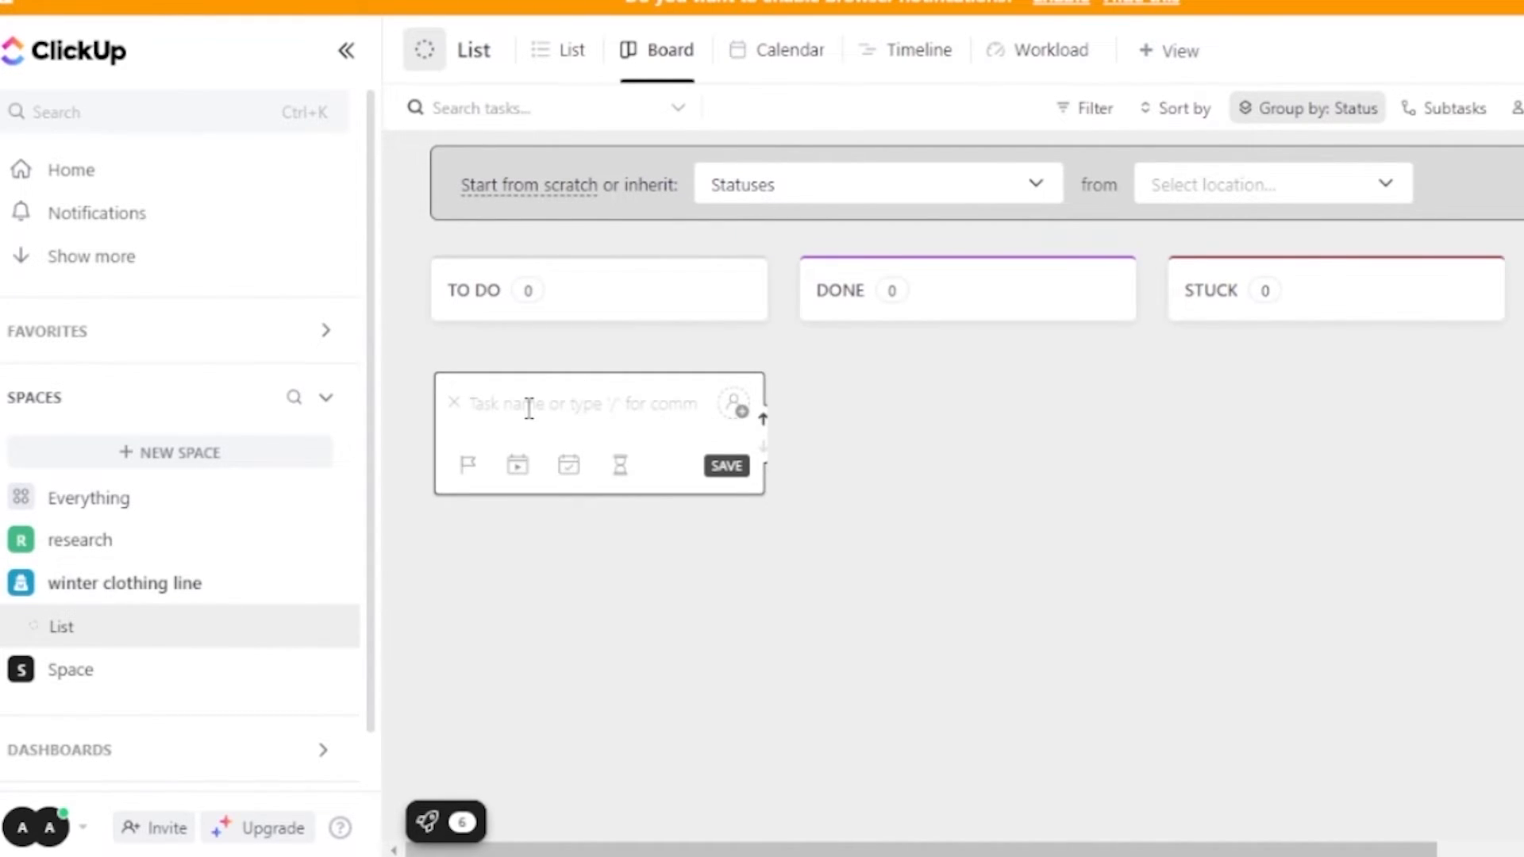
pyautogui.write('designing')
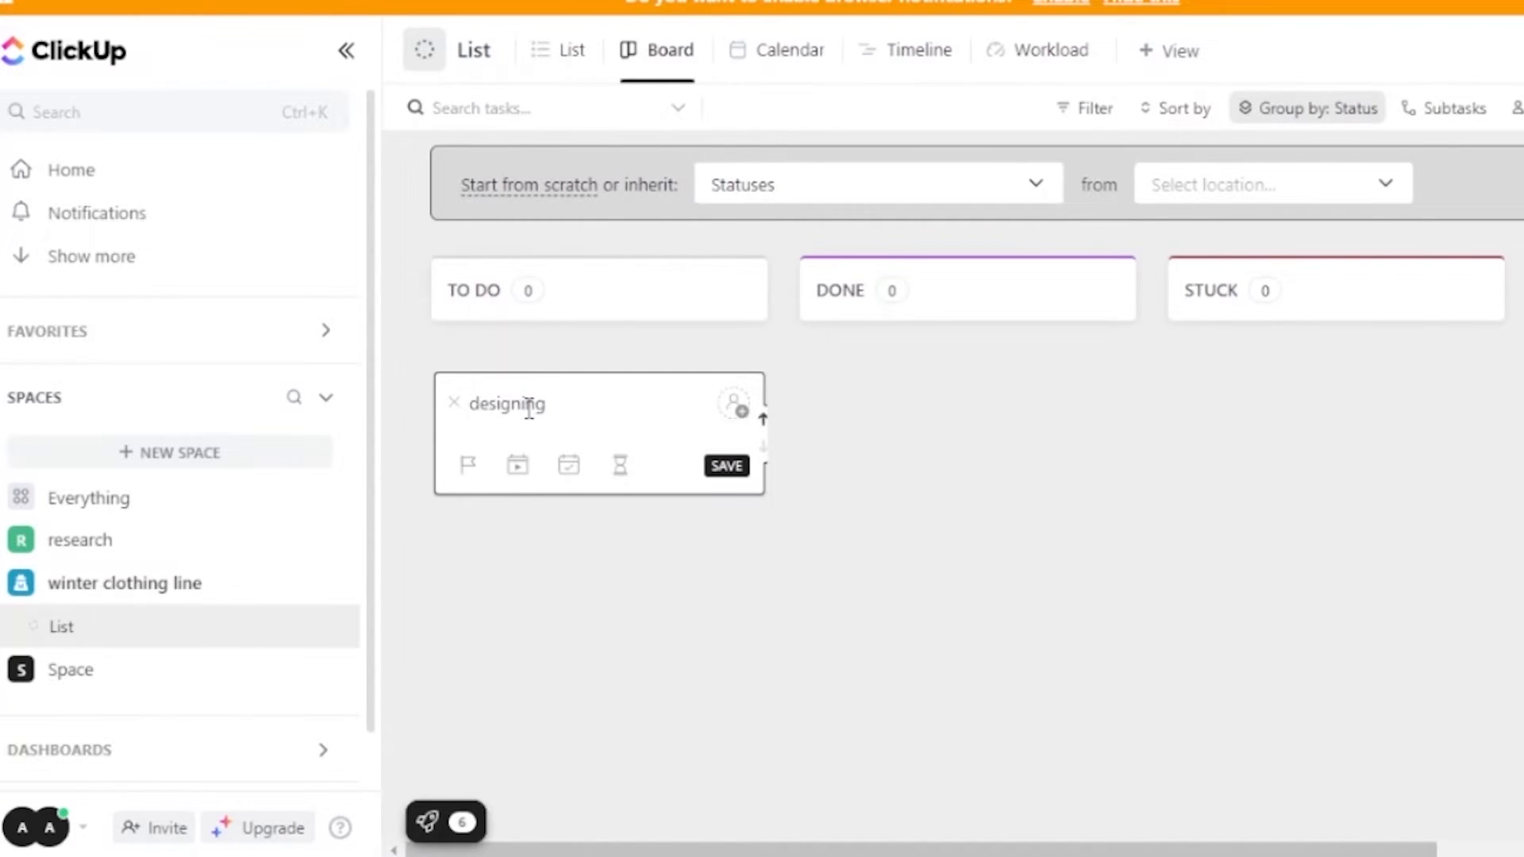
pyautogui.click(737, 409)
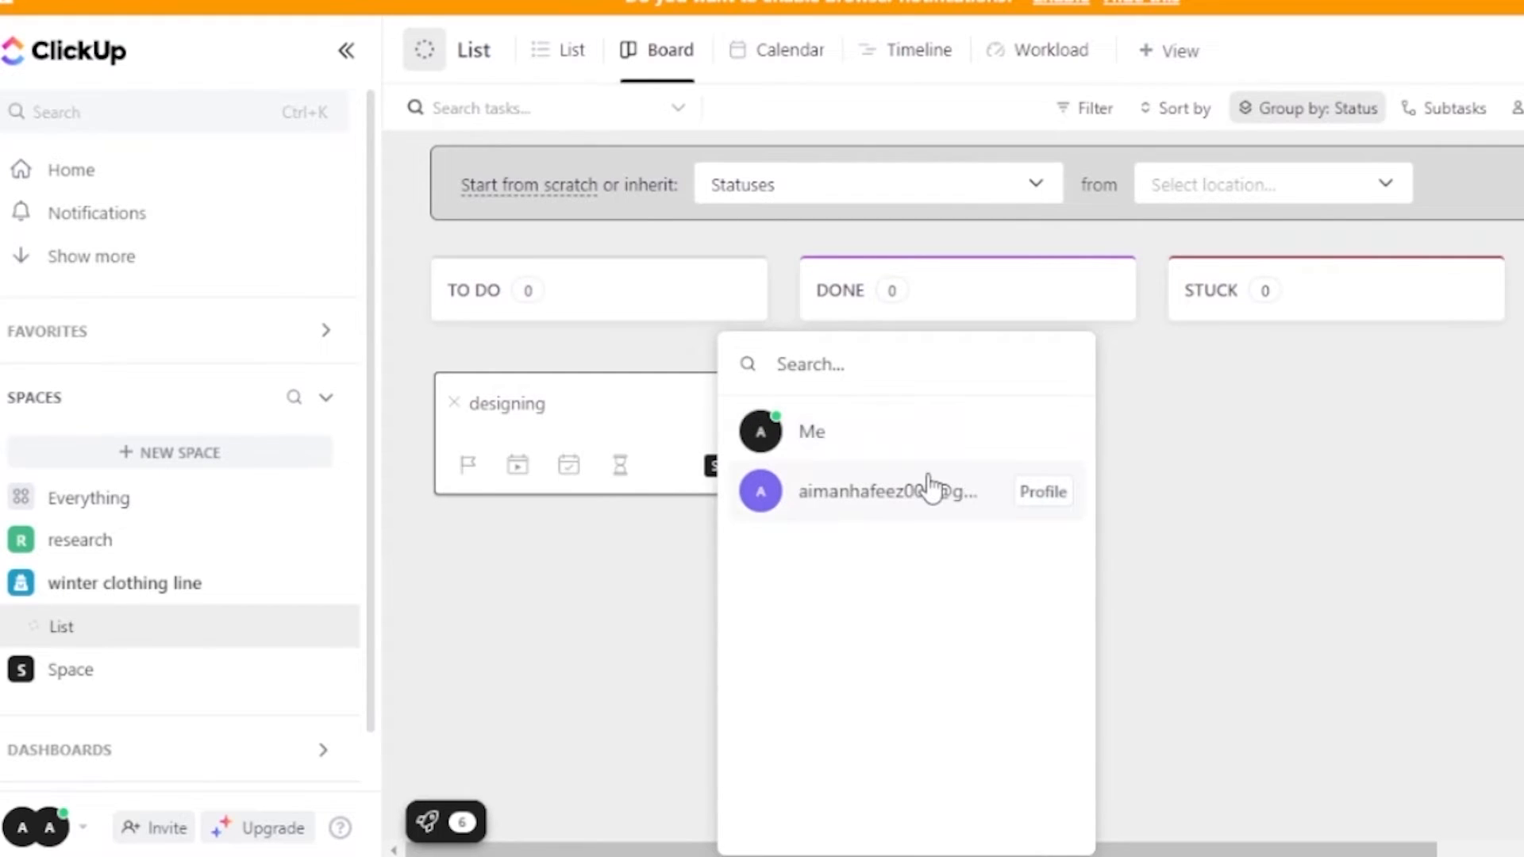
pyautogui.click(931, 488)
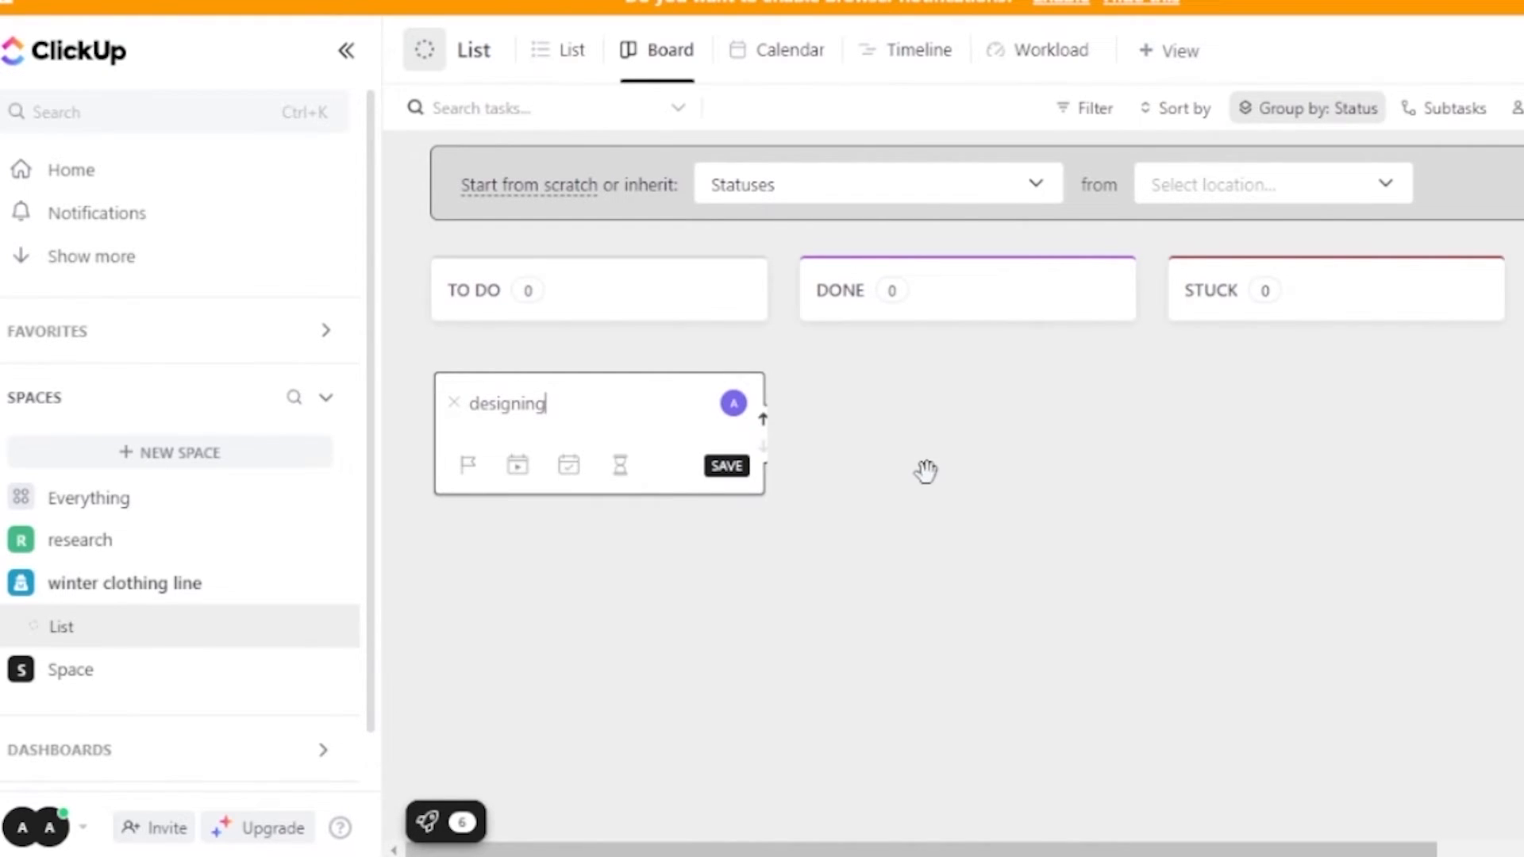
pyautogui.click(727, 467)
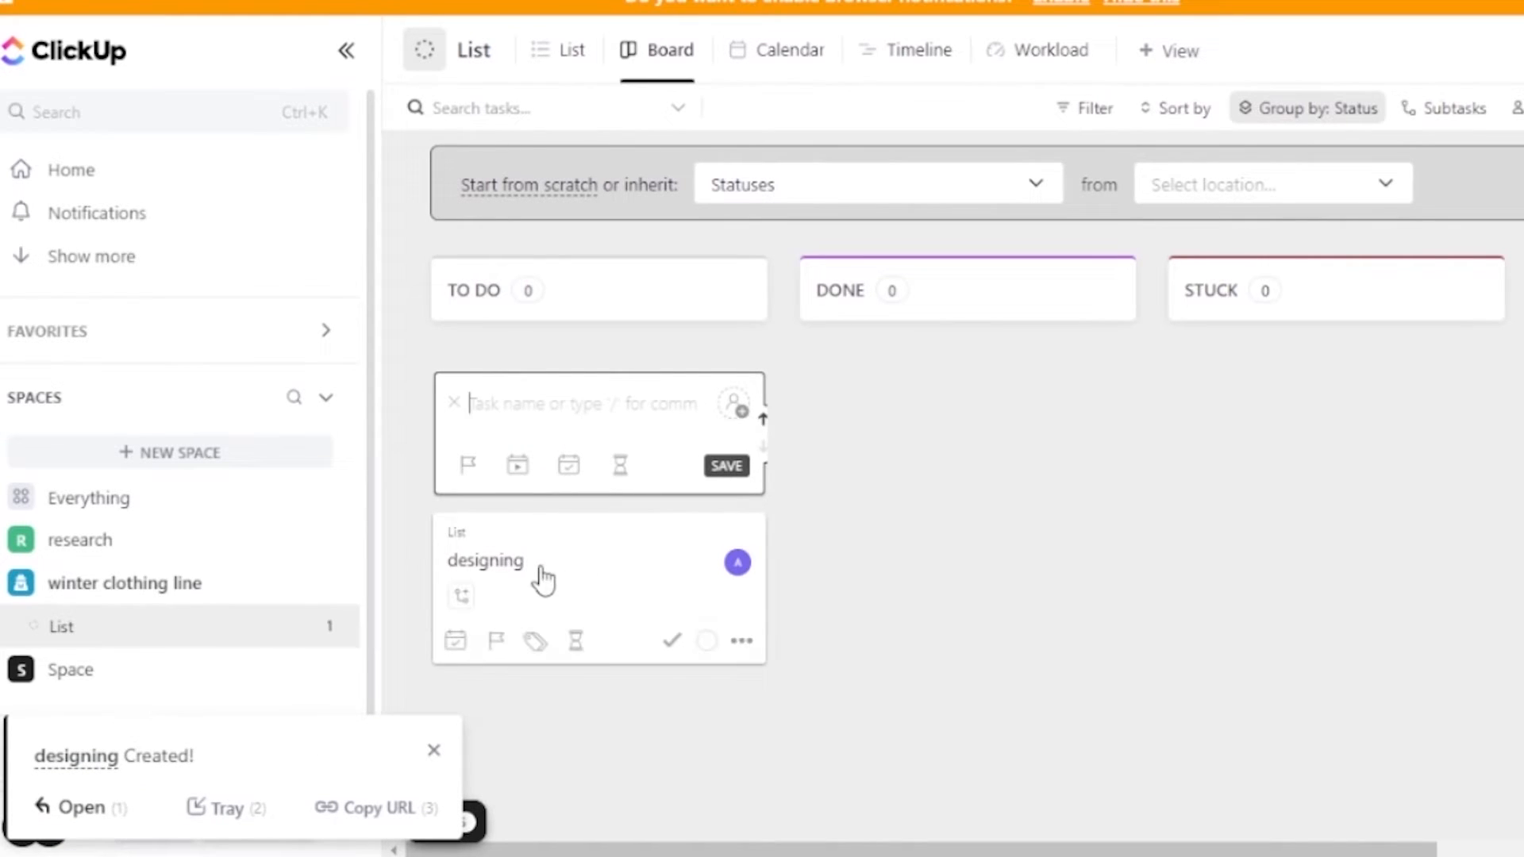
# Step: Open the designing task and add a subtask named "color palatte"
pyautogui.click(540, 590)
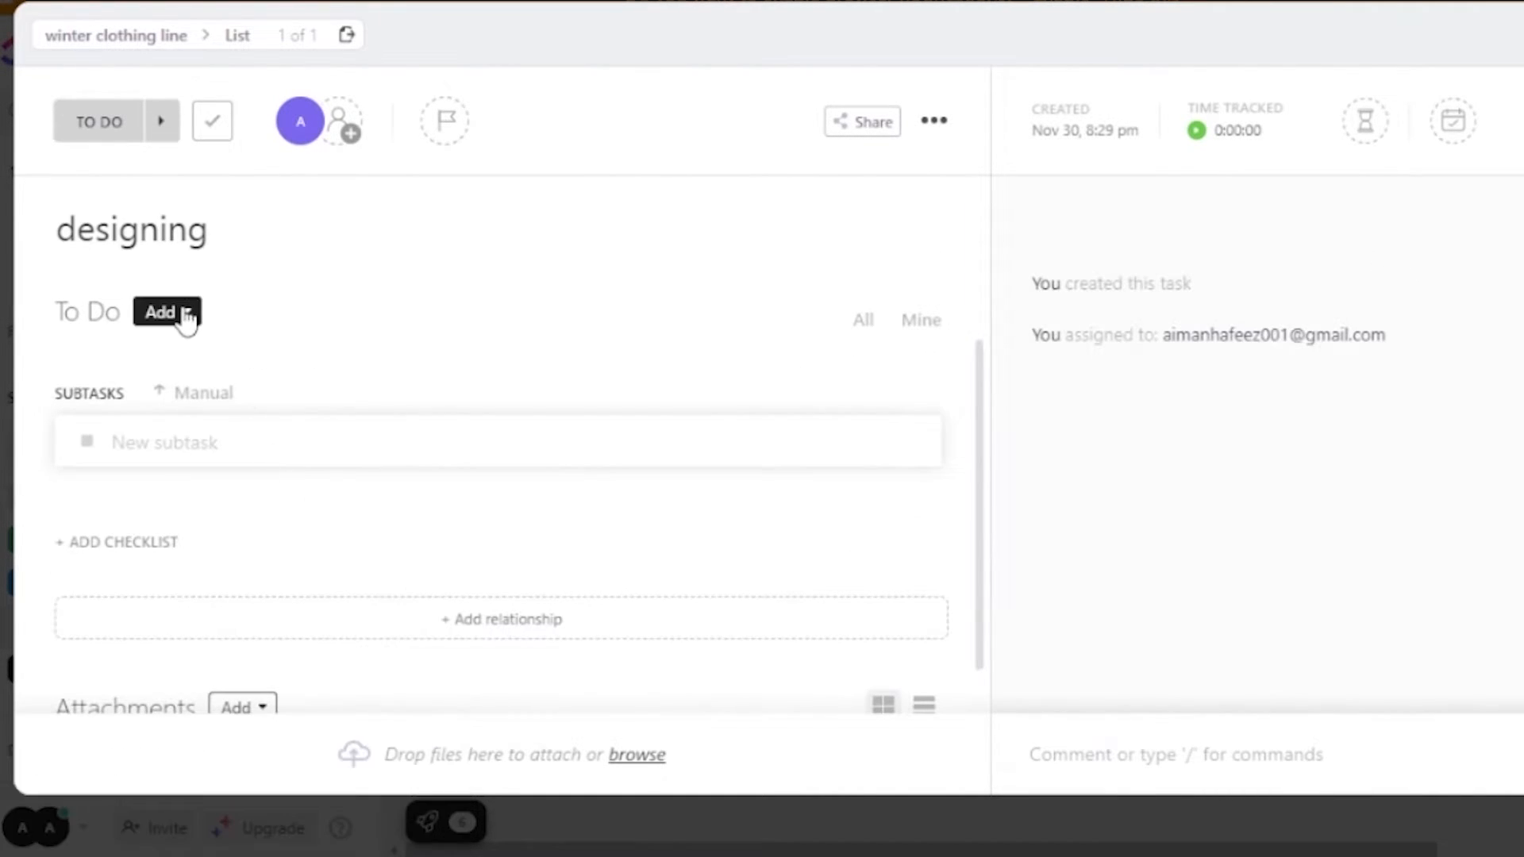
pyautogui.click(186, 314)
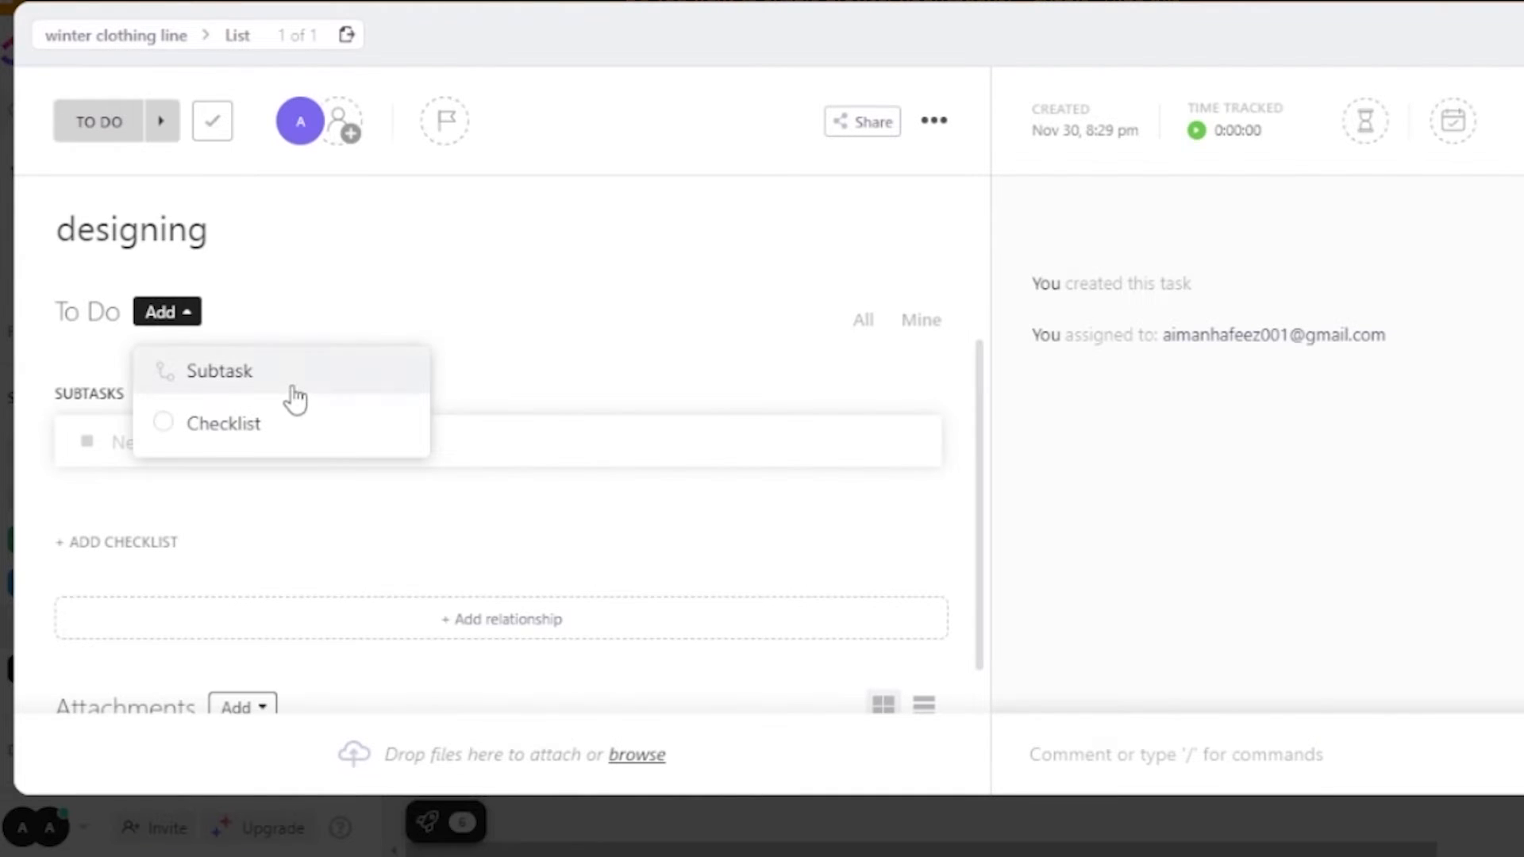
pyautogui.click(251, 388)
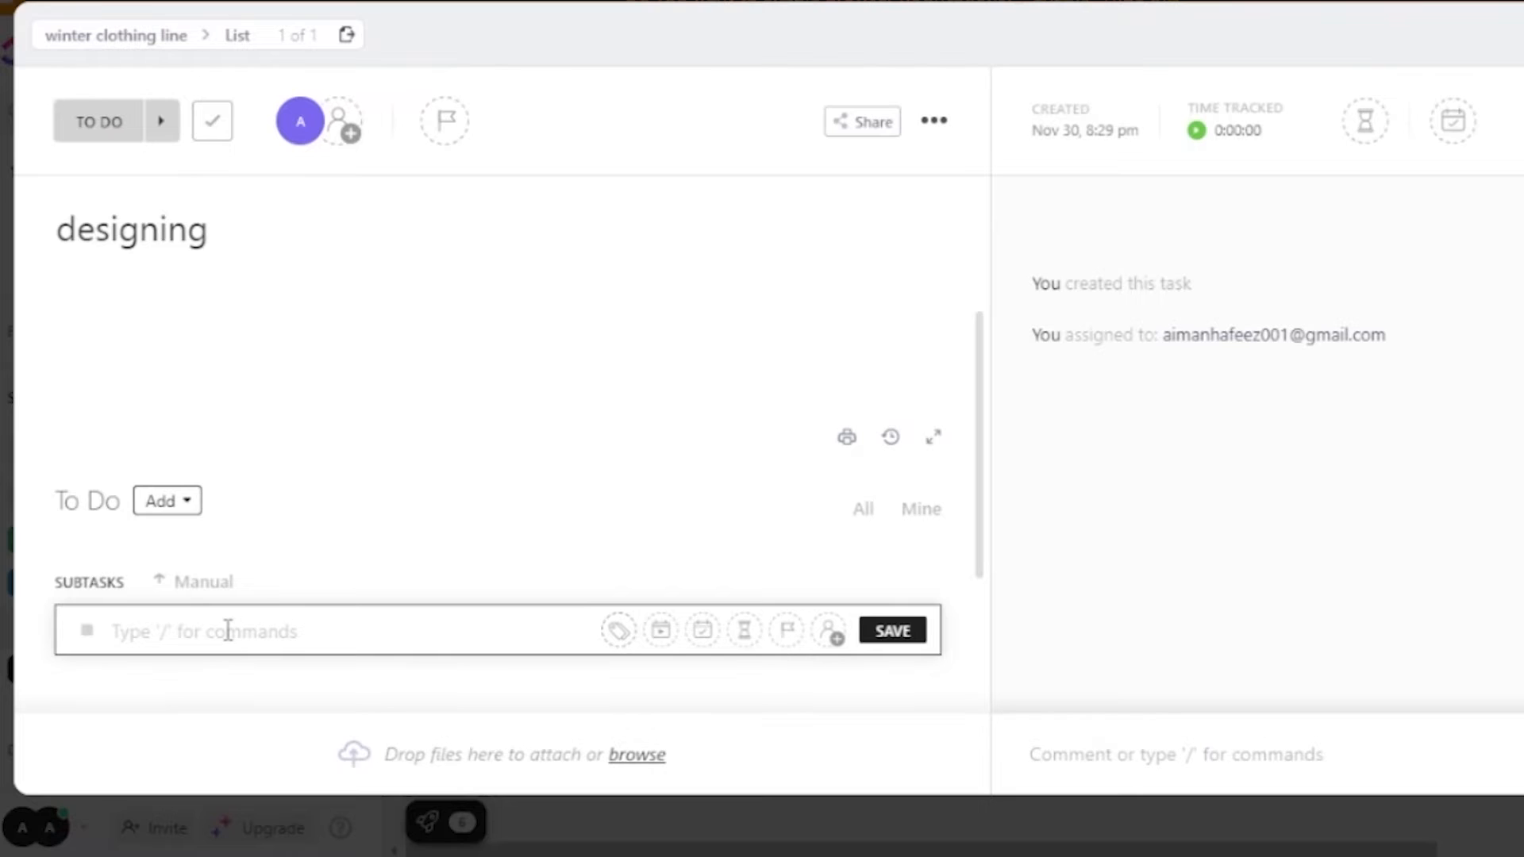
pyautogui.write('d')
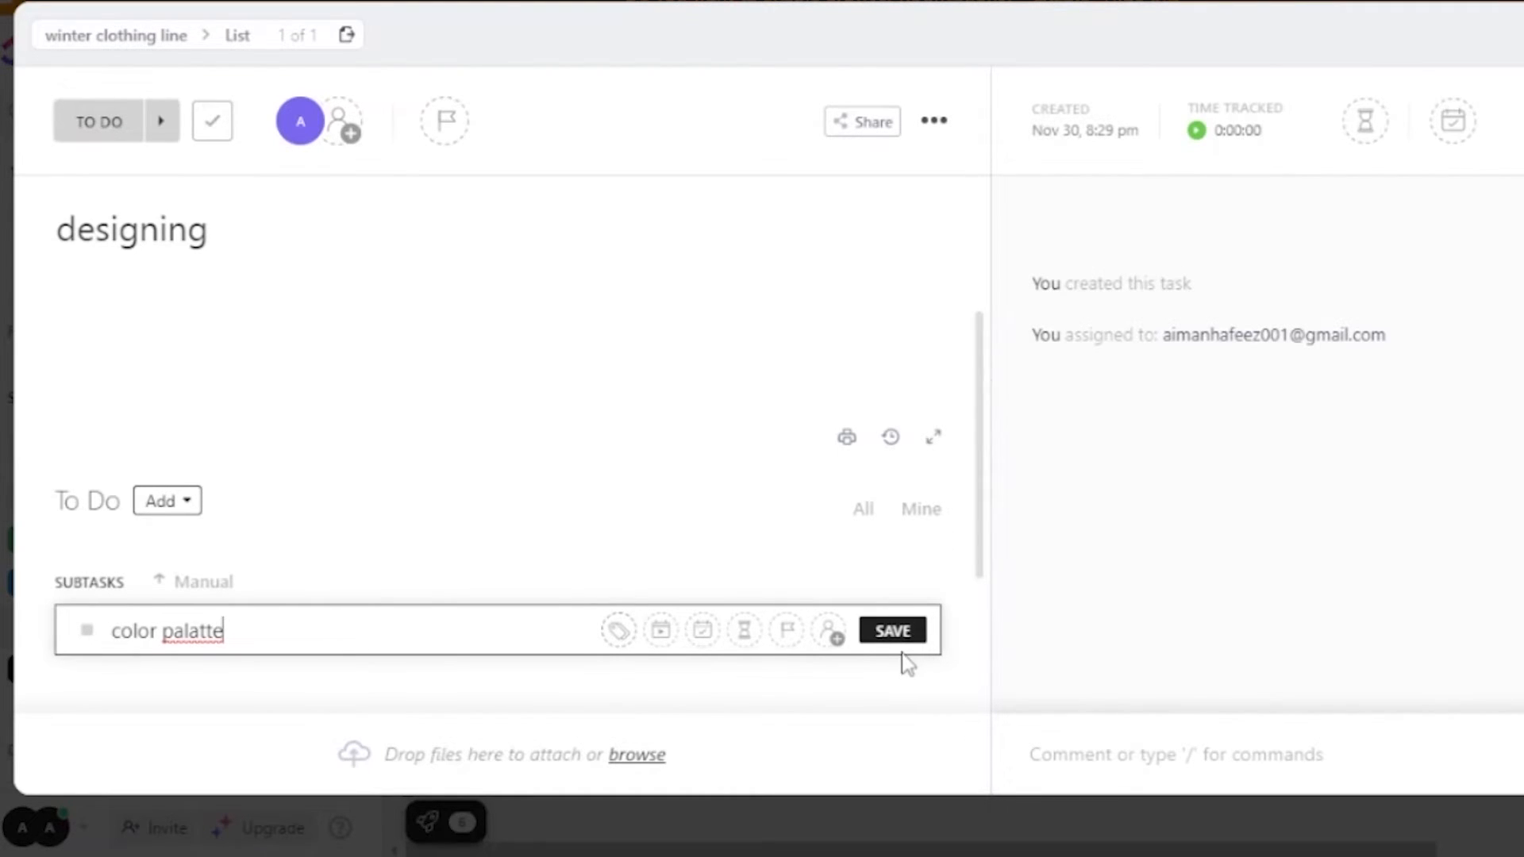
pyautogui.click(893, 632)
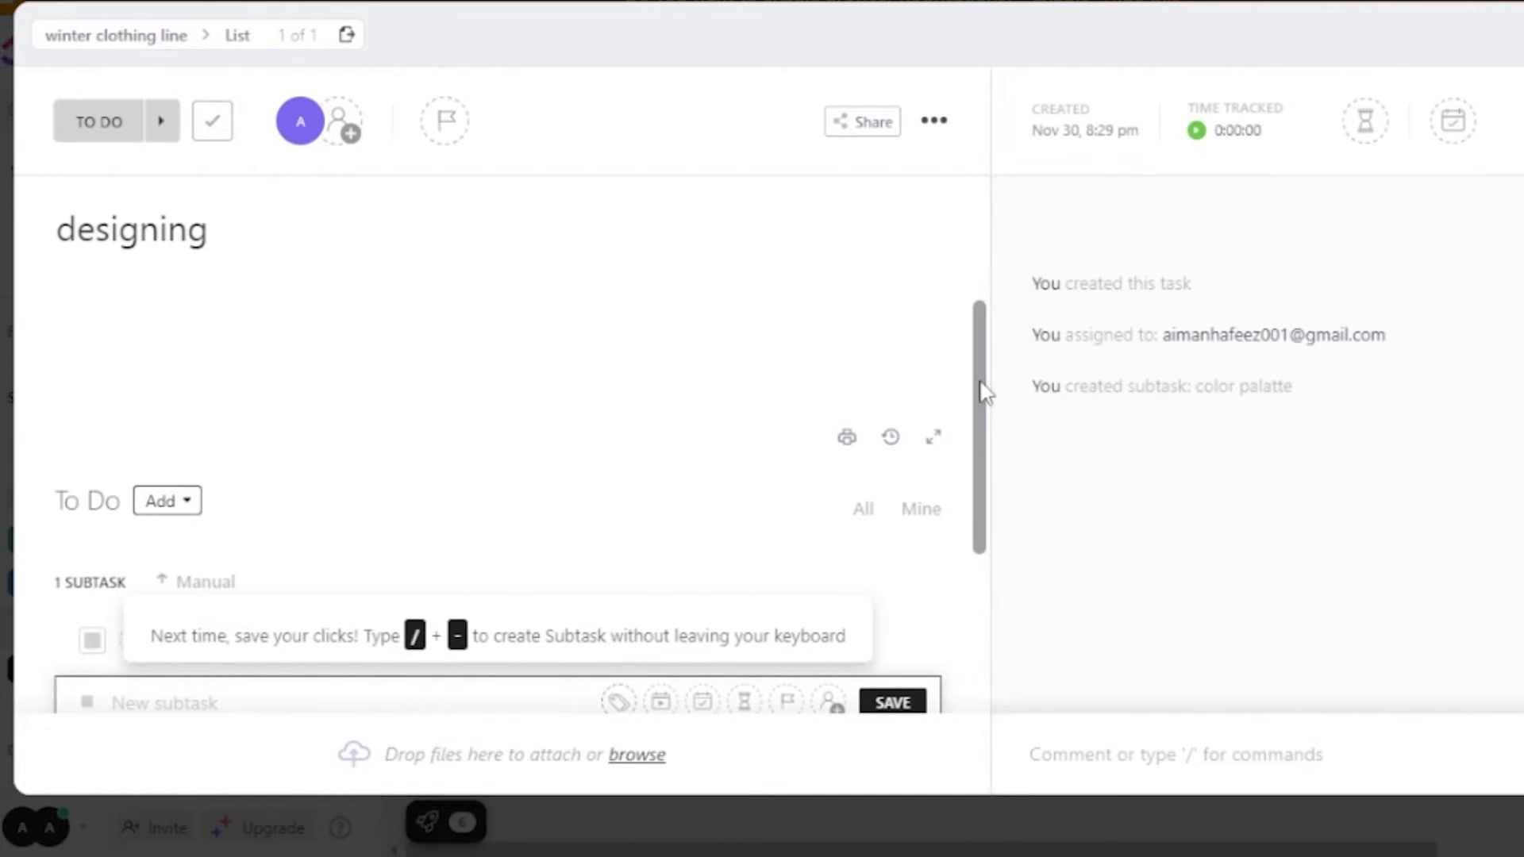
# Step: Set the designing task's time estimate to 16h and its due date to Friday
pyautogui.scroll(-4, 969, 528)
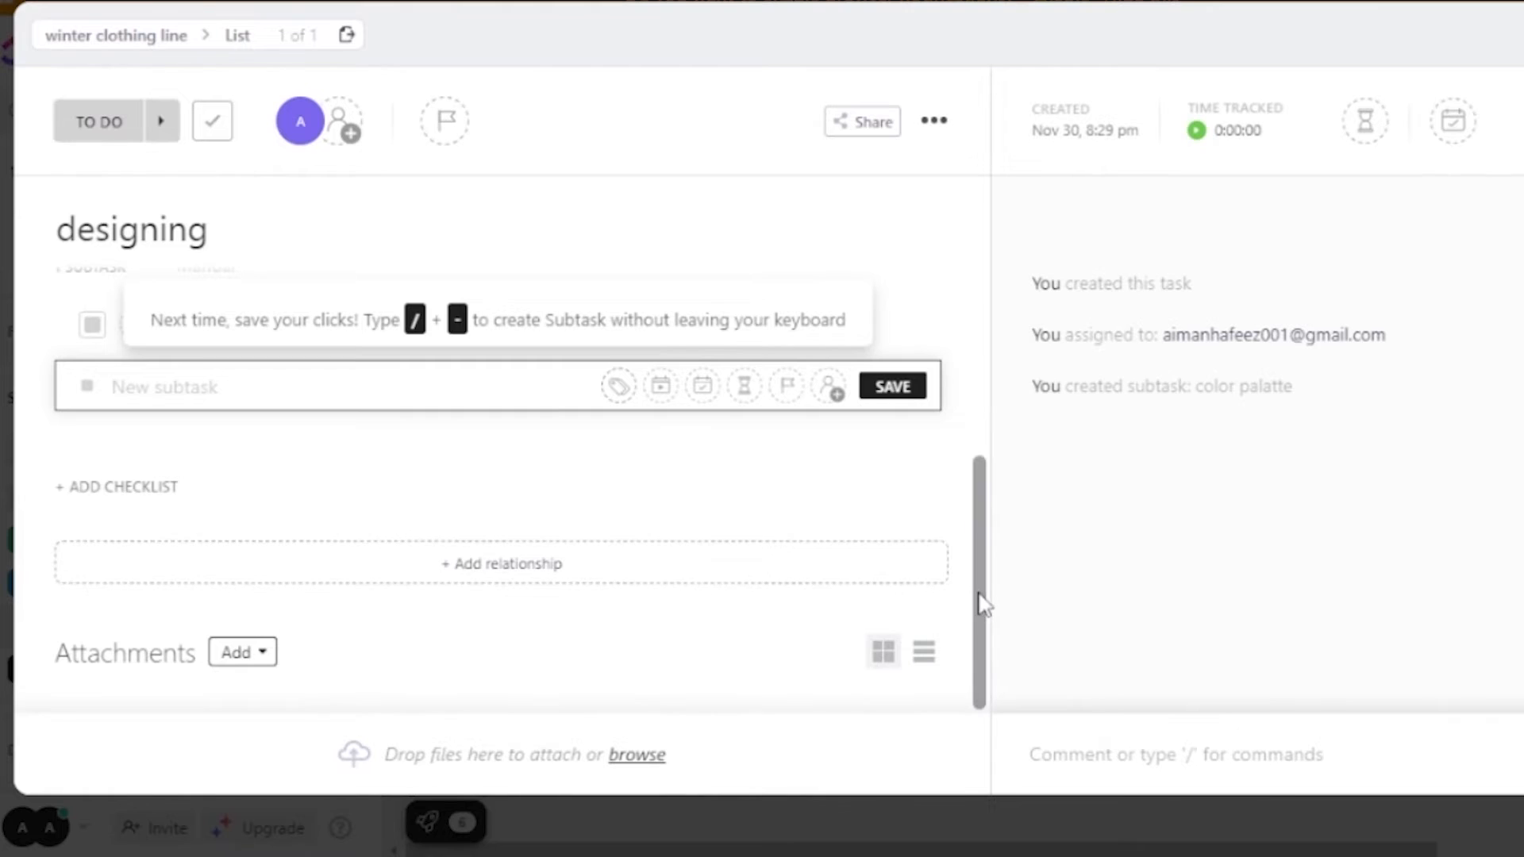
pyautogui.moveTo(985, 602); pyautogui.dragTo(1037, 267)
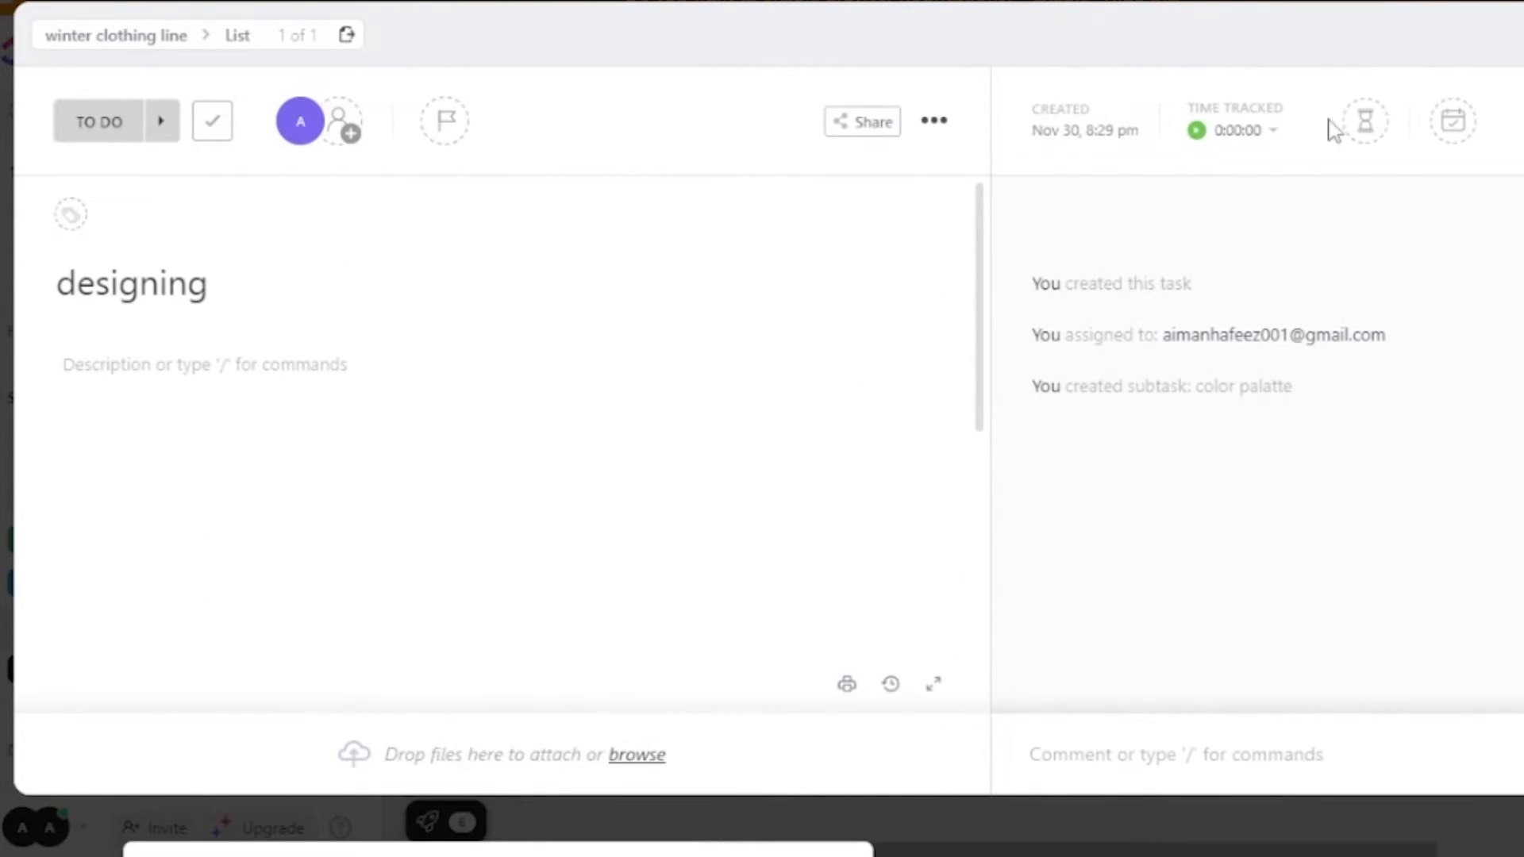
pyautogui.click(1365, 125)
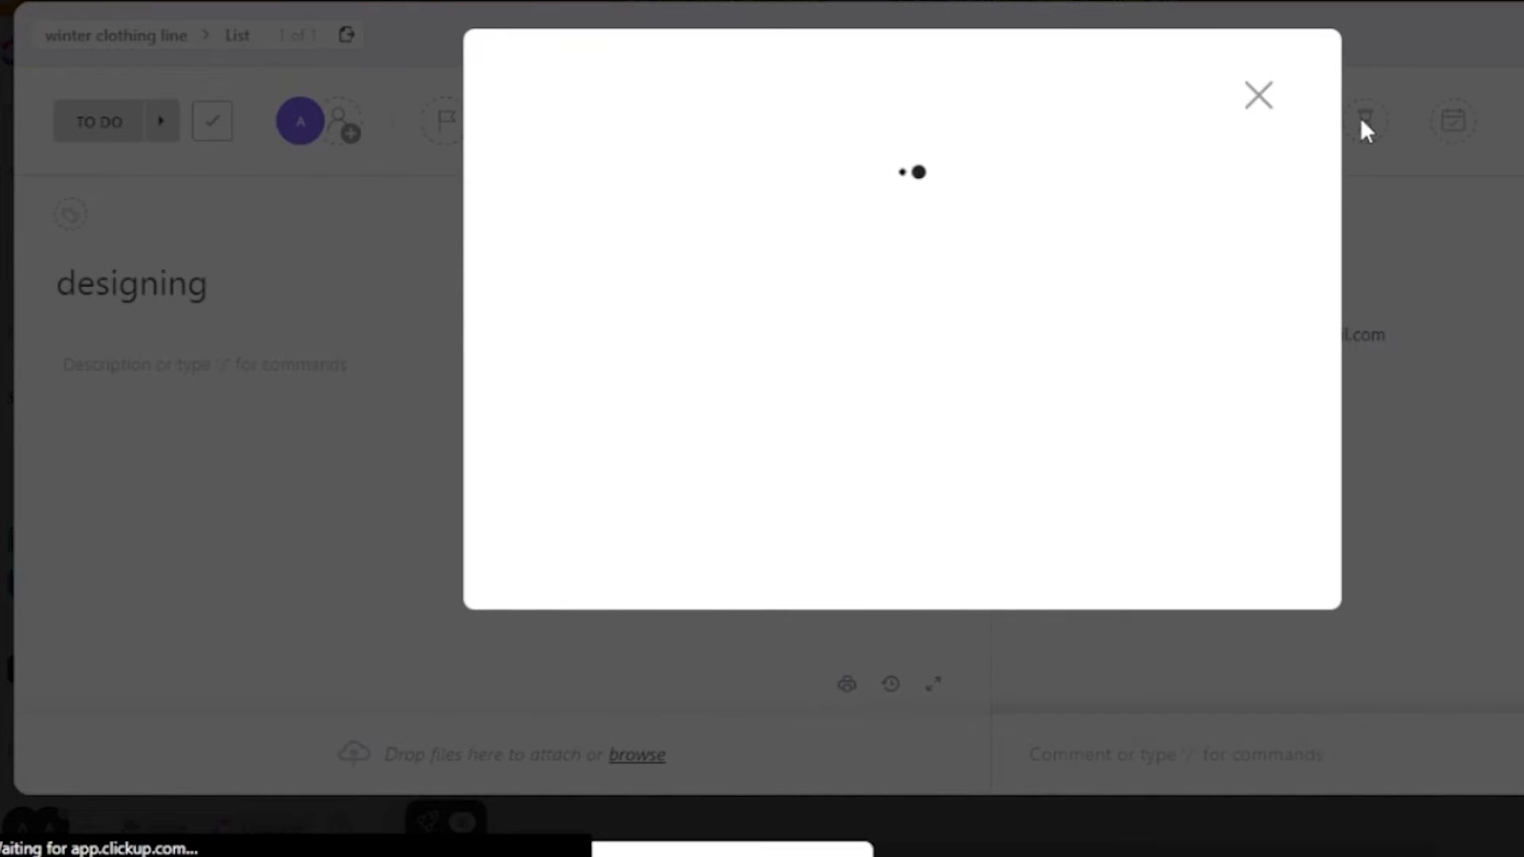
pyautogui.click(1363, 124)
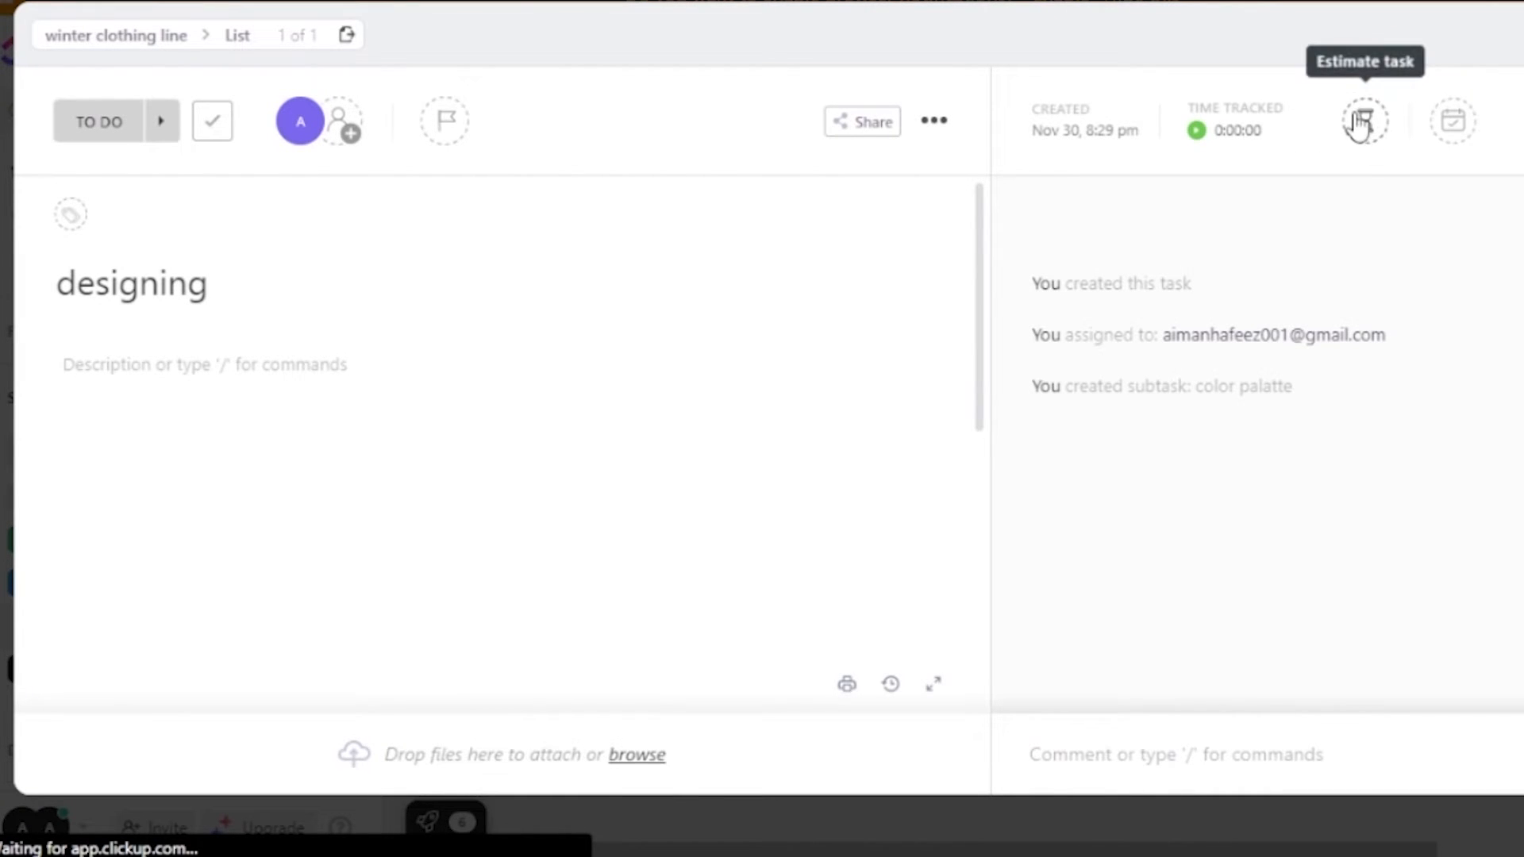
pyautogui.click(1361, 126)
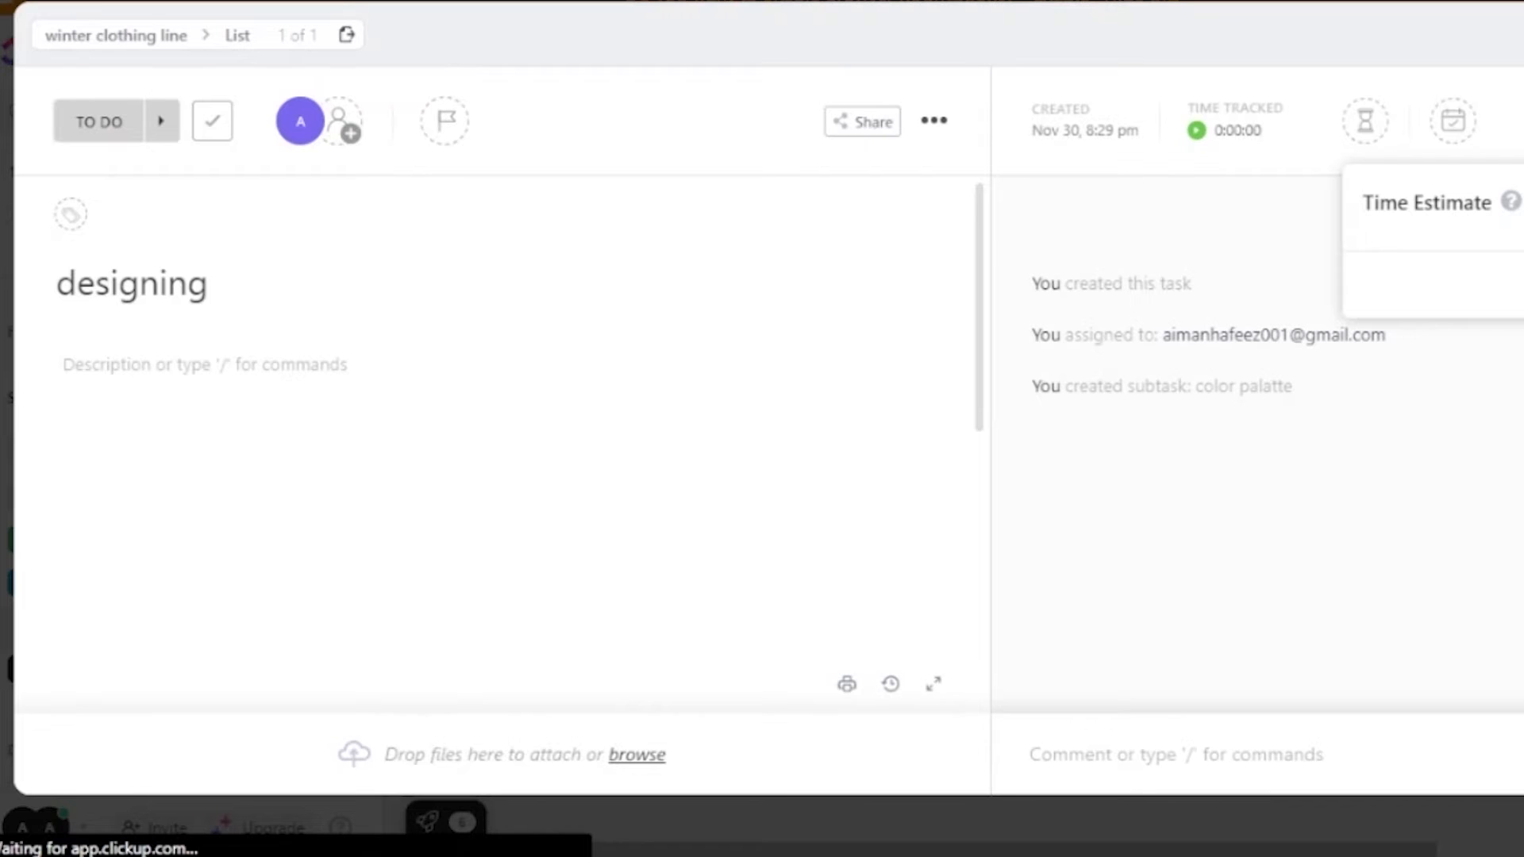
pyautogui.press('Return')
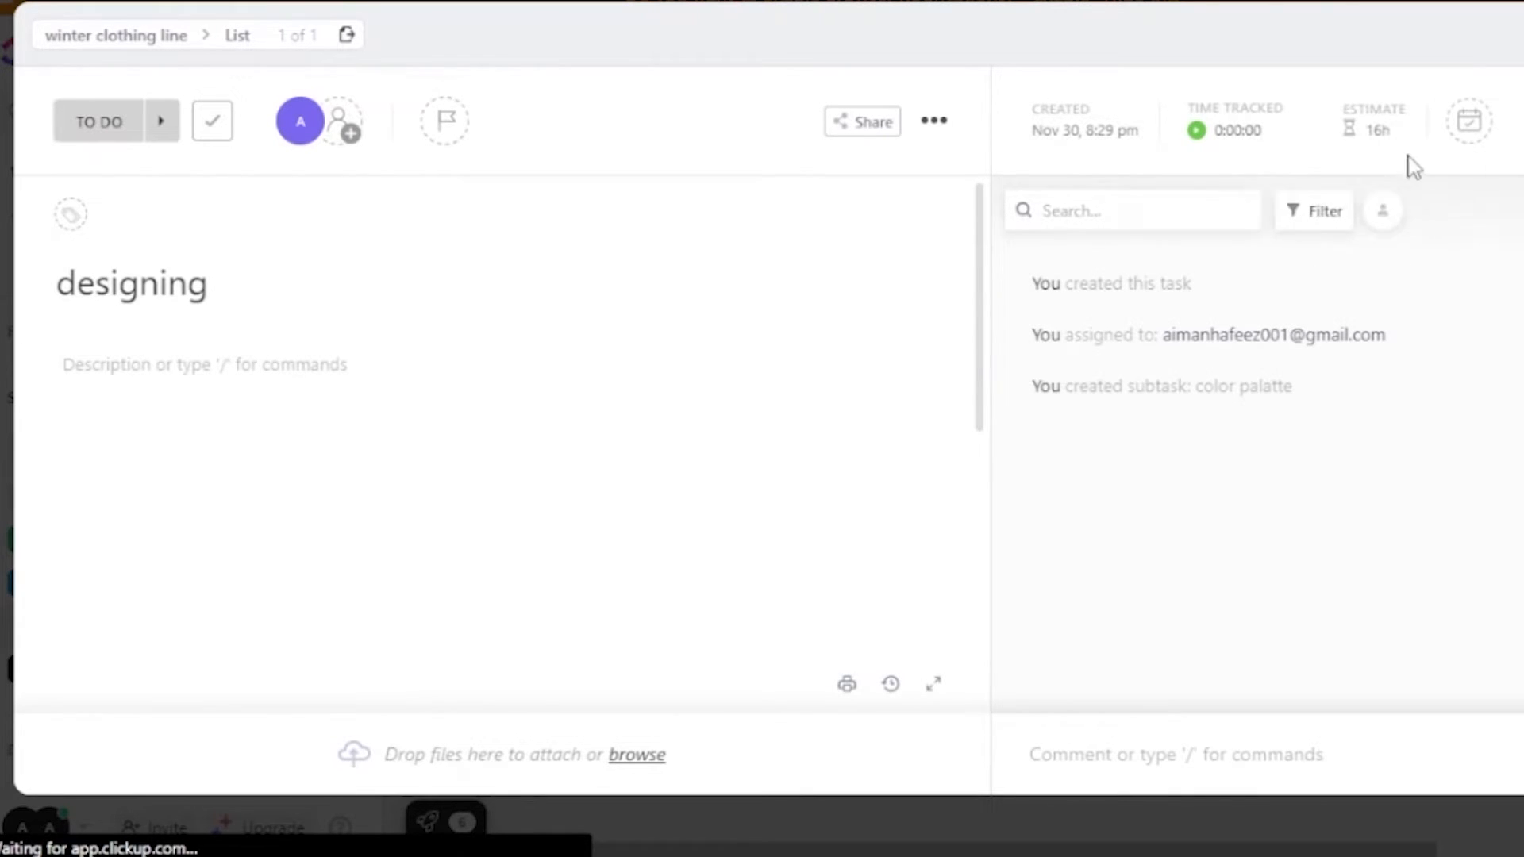
pyautogui.click(1471, 124)
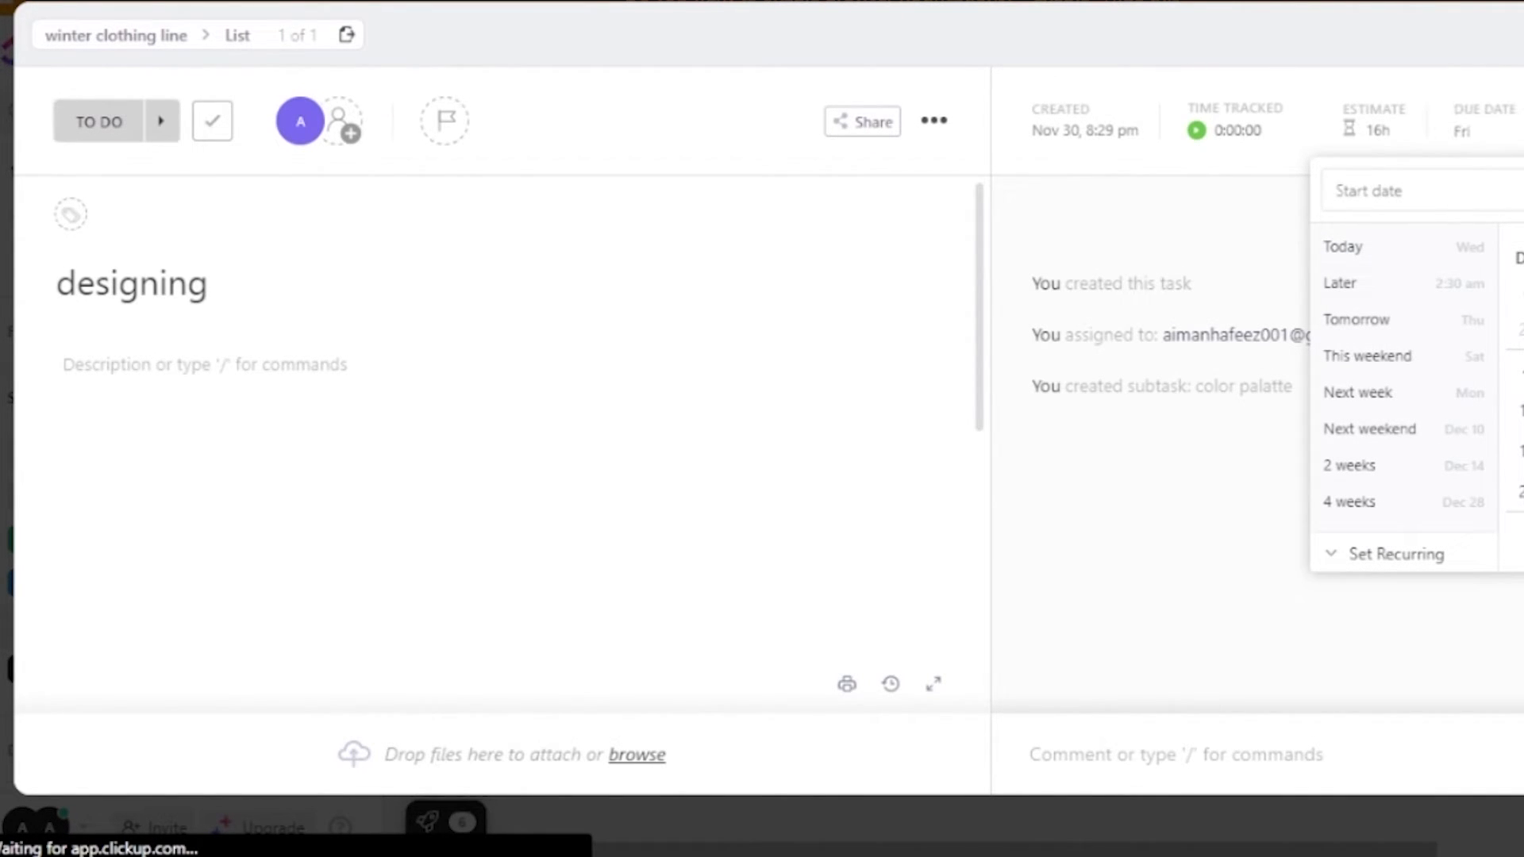
pyautogui.click(1493, 136)
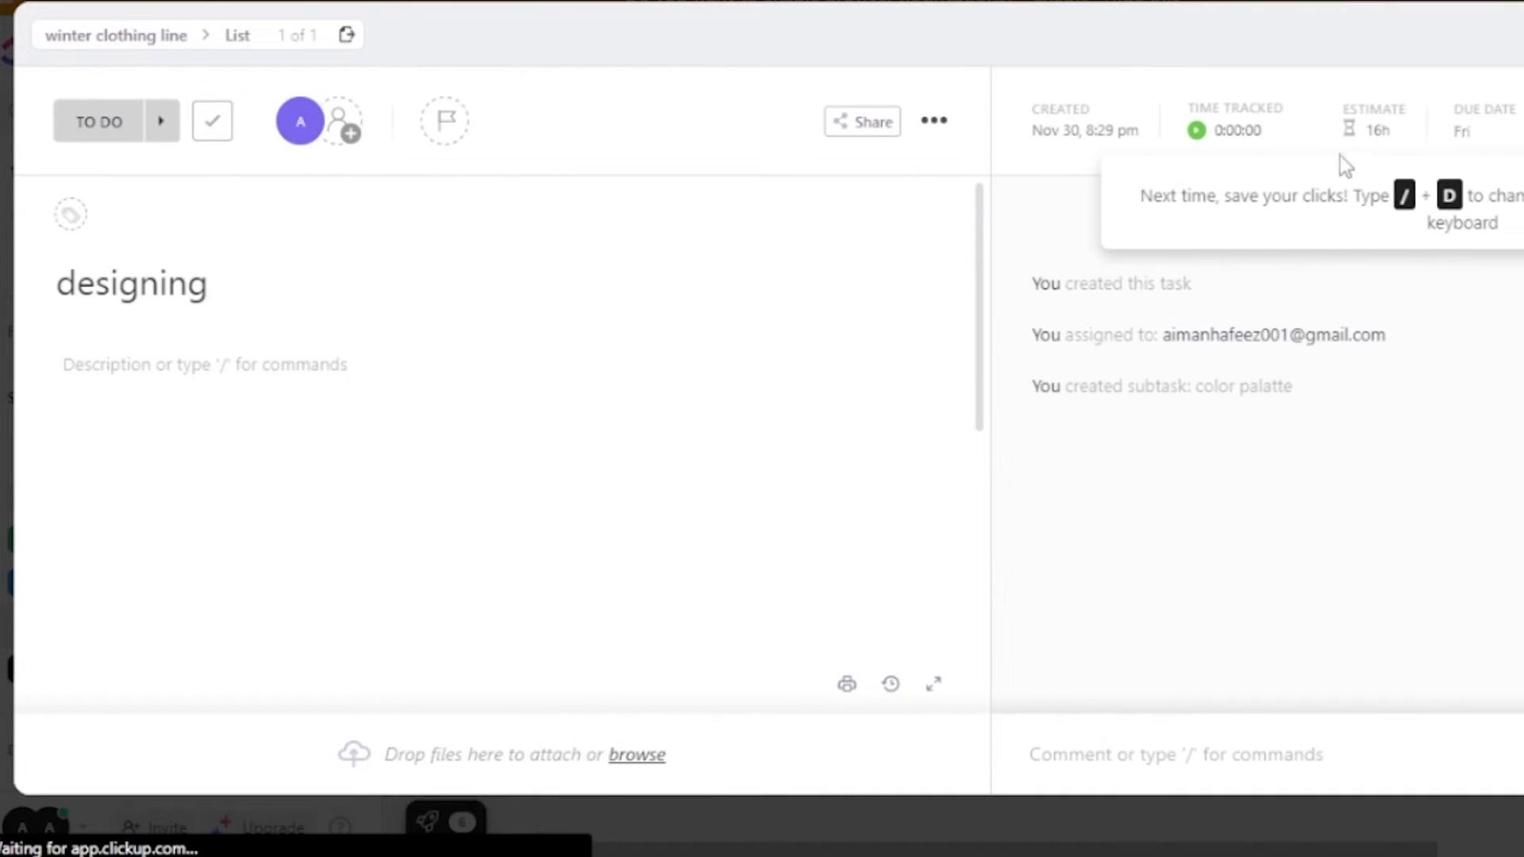
# Step: Track time on the designing task by starting the timer and stopping it after a few seconds
pyautogui.click(1267, 135)
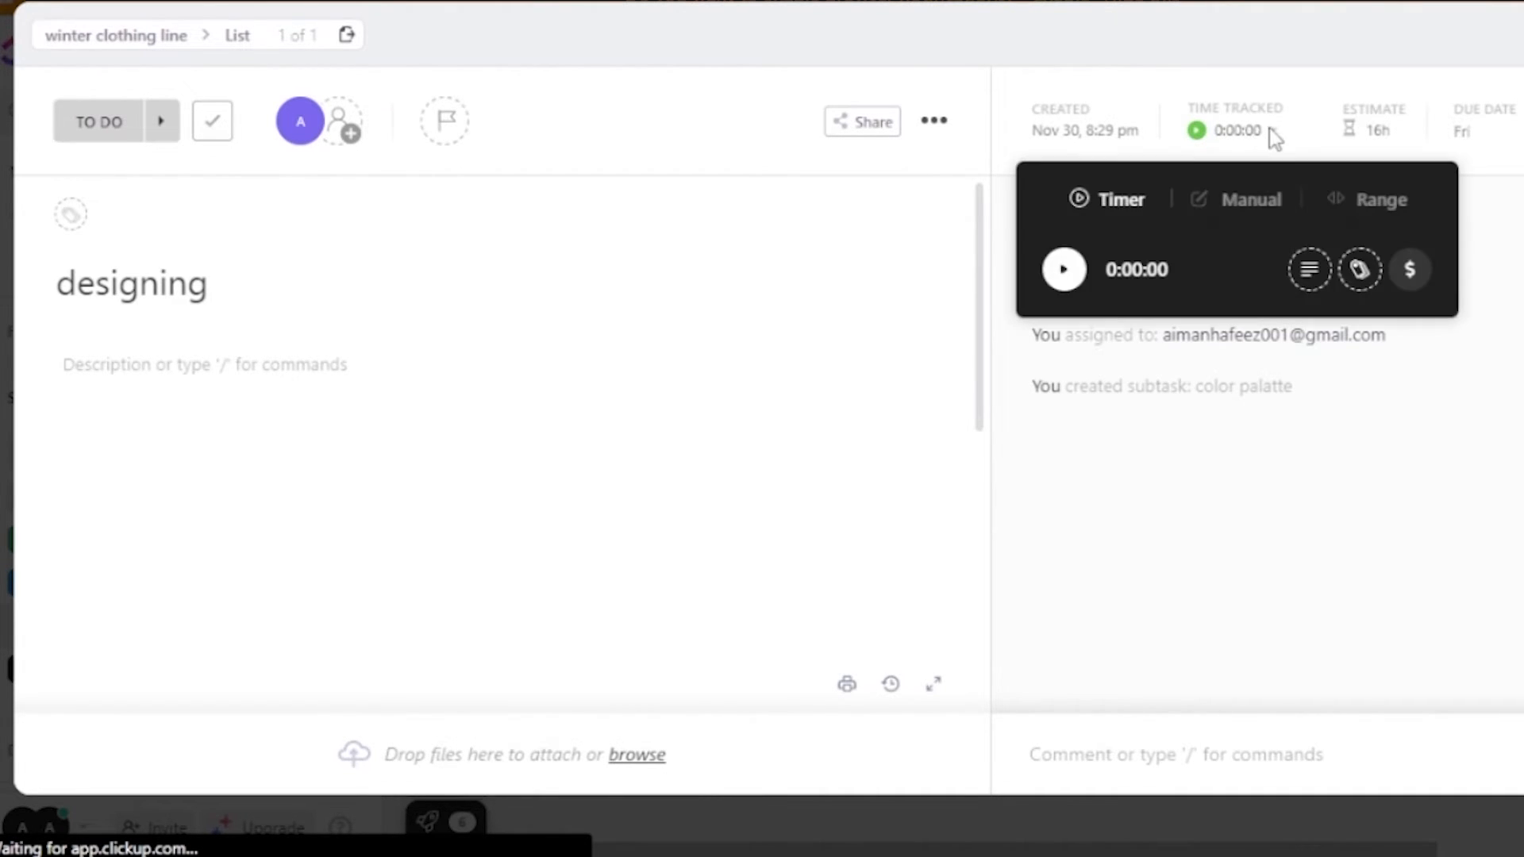
pyautogui.click(1065, 270)
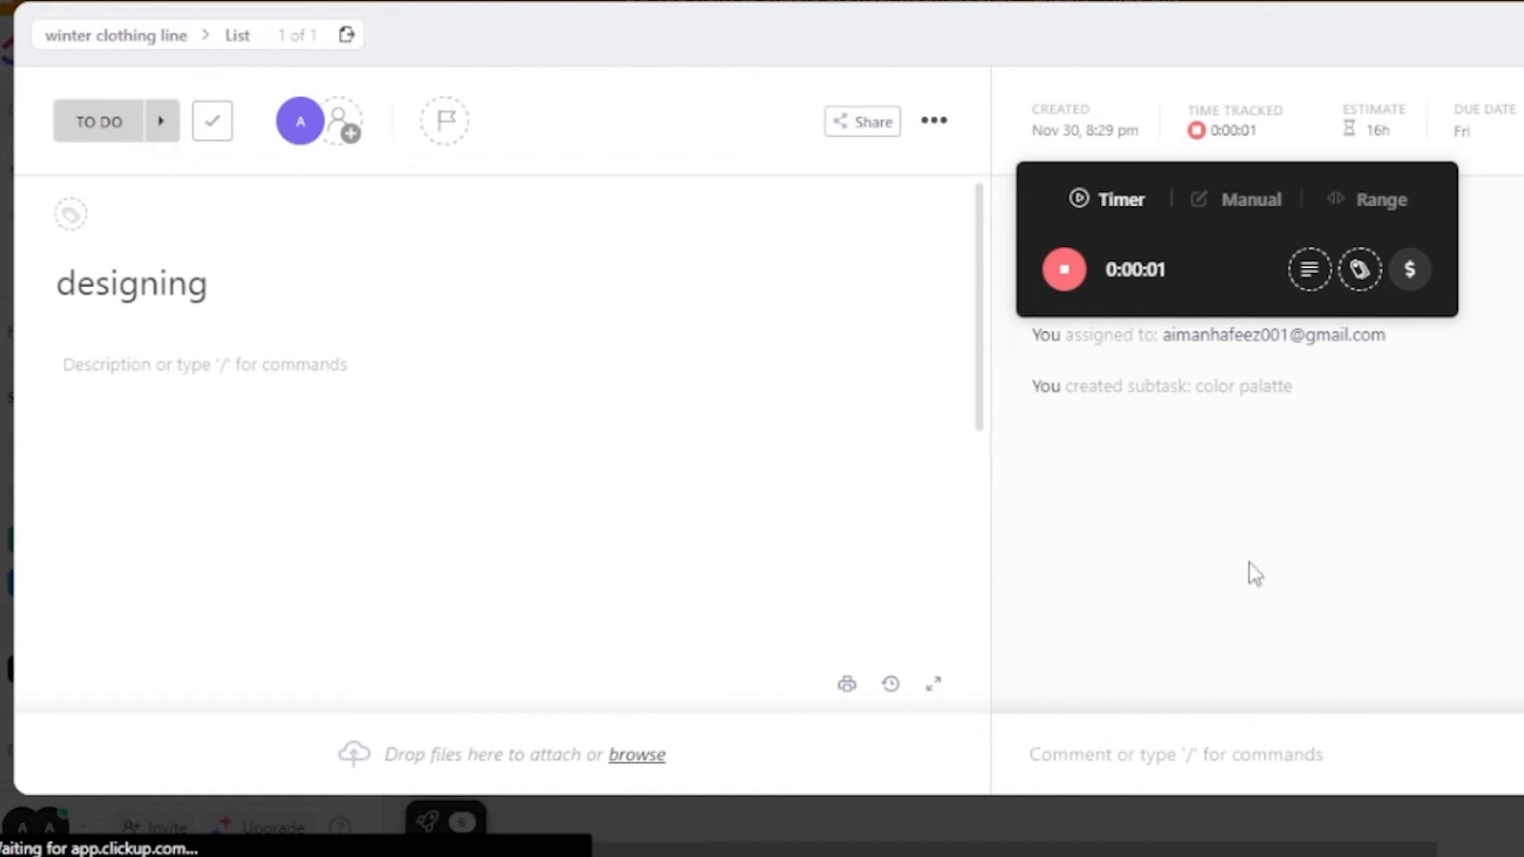
pyautogui.click(1505, 198)
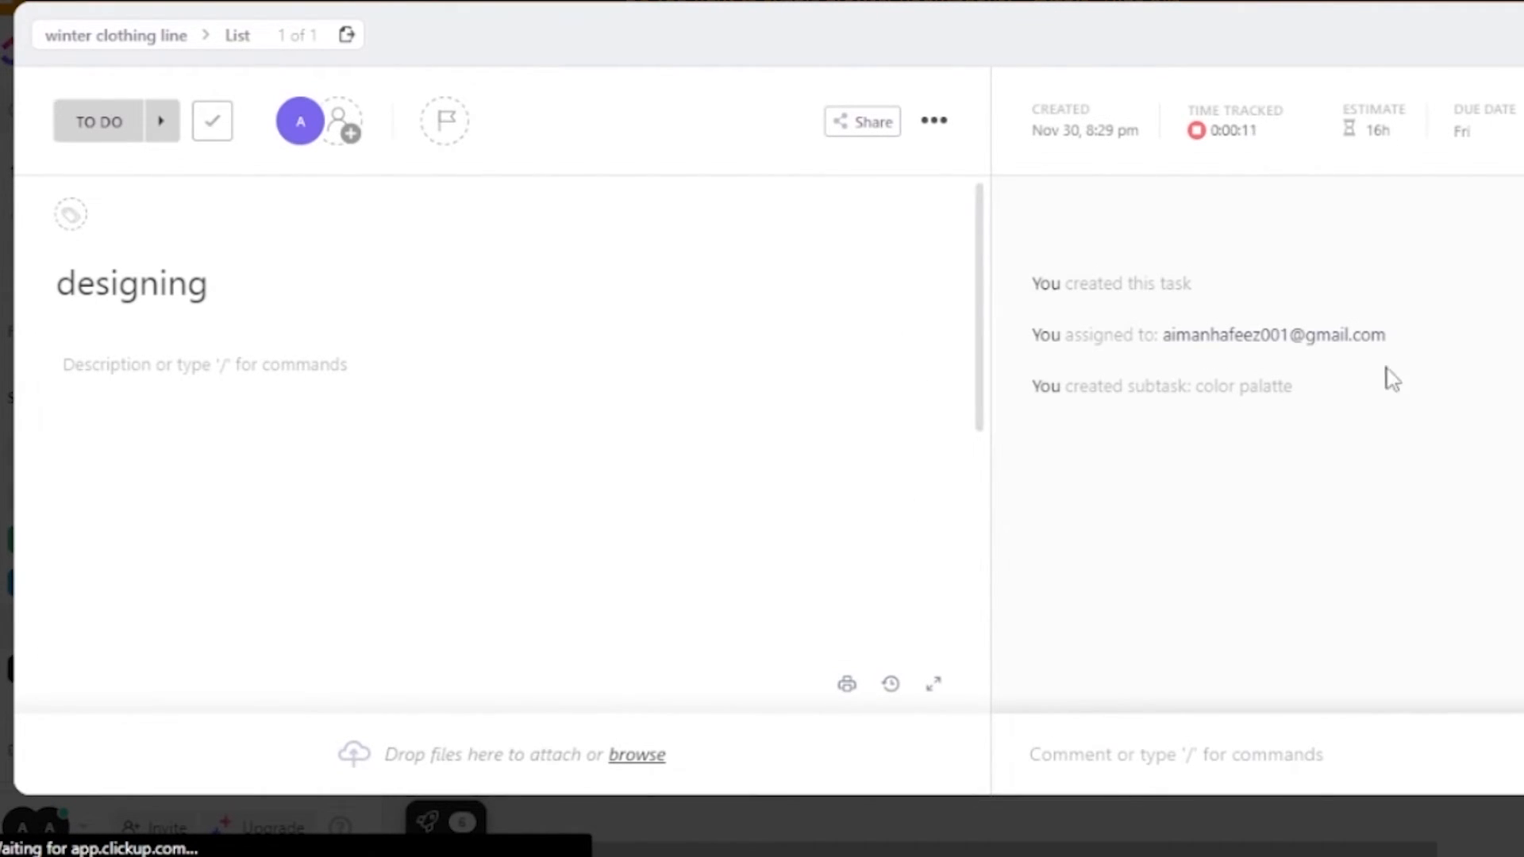
pyautogui.click(1197, 130)
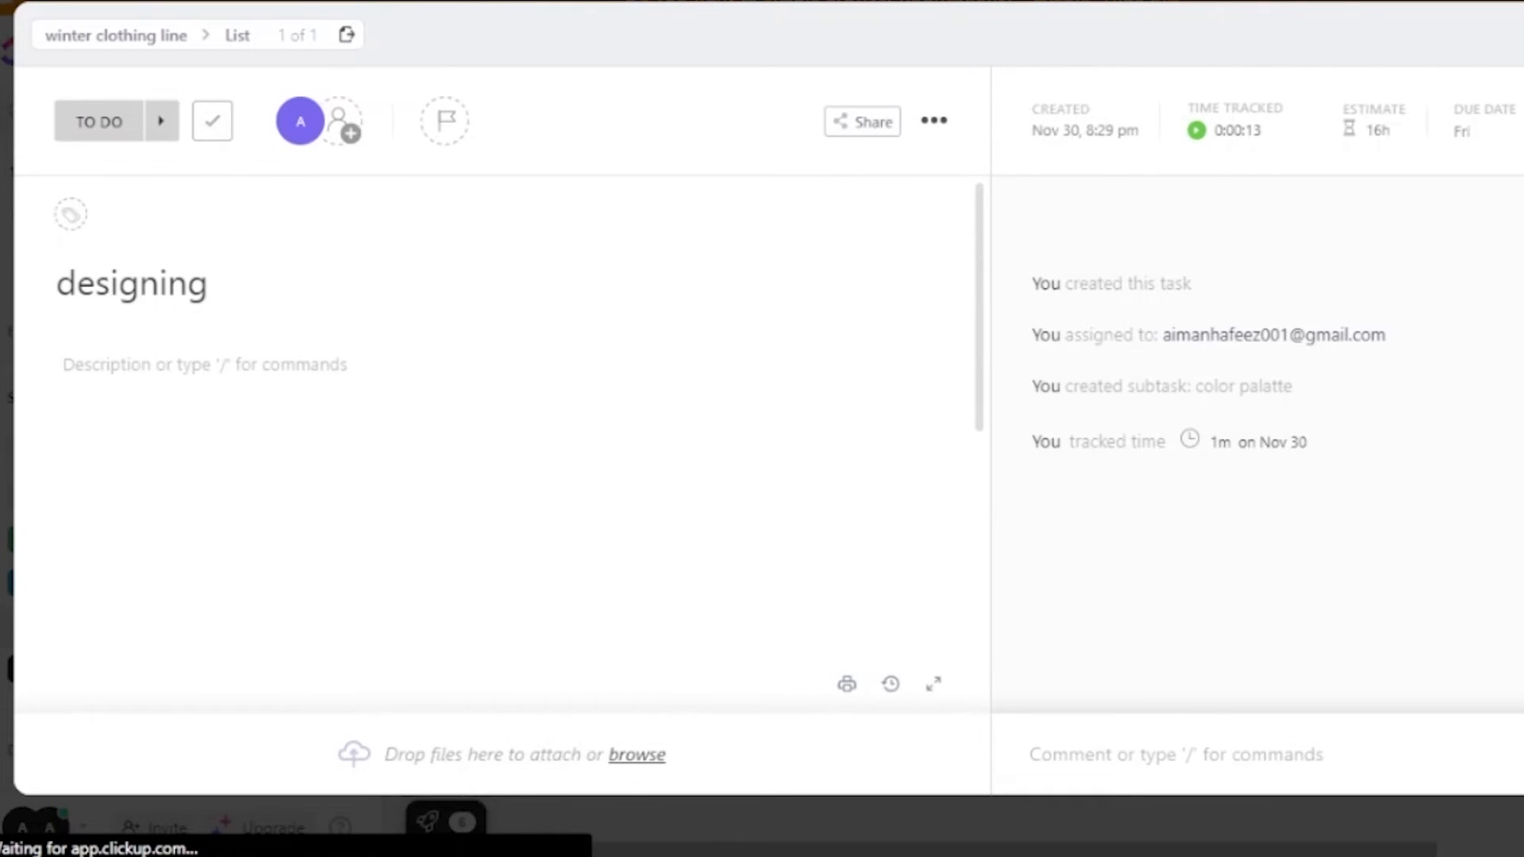
# Step: Close the task details and try to move the designing card from the TO DO column to DONE
pyautogui.press('Escape')
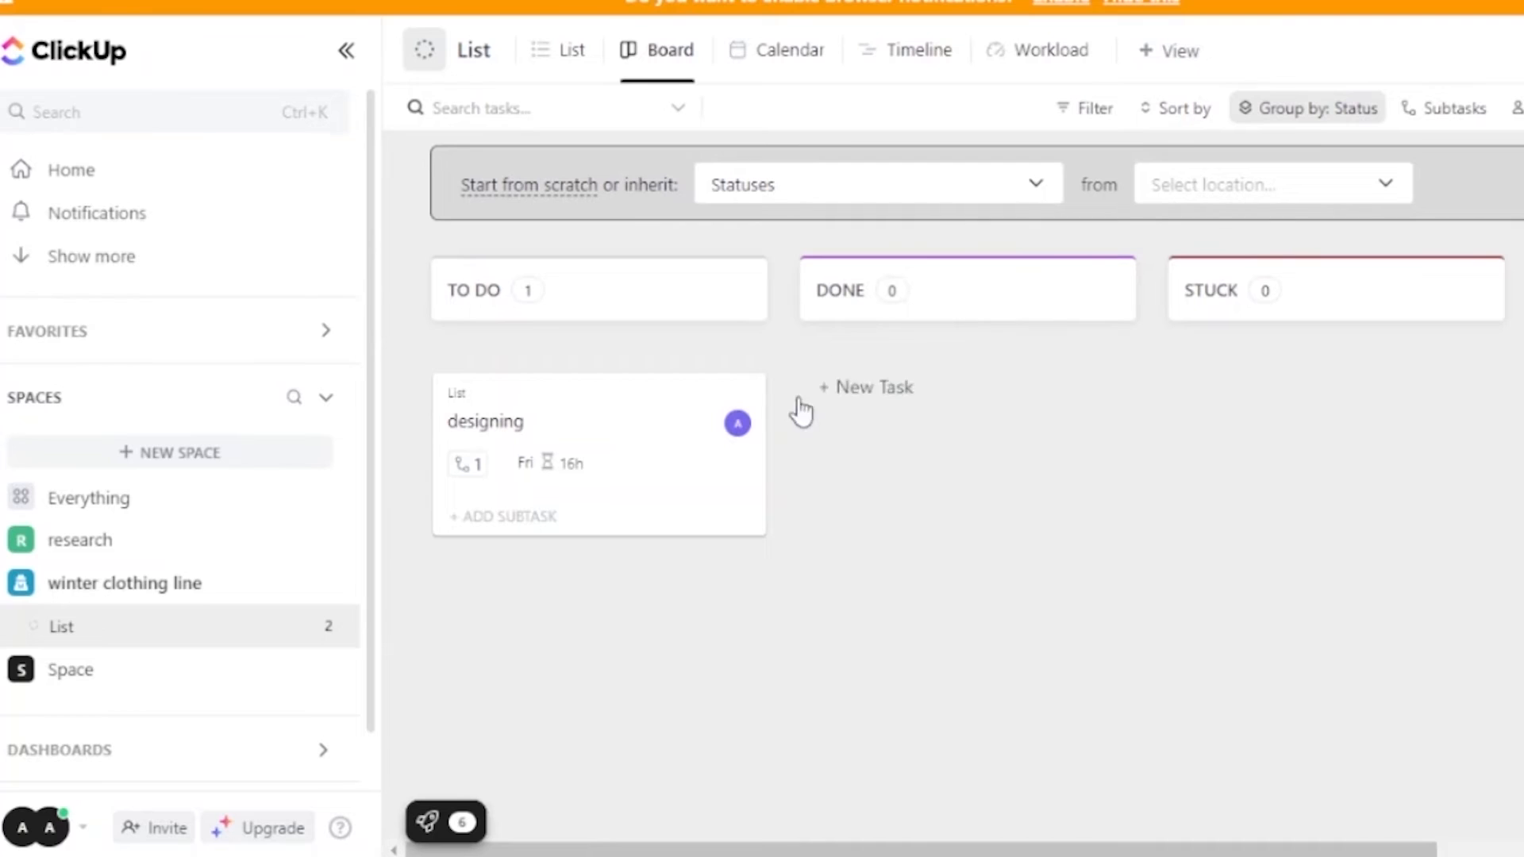
pyautogui.moveTo(647, 457); pyautogui.dragTo(982, 309)
# Step: View where the designing task is scheduled in the list's Calendar and Timeline views
pyautogui.click(774, 70)
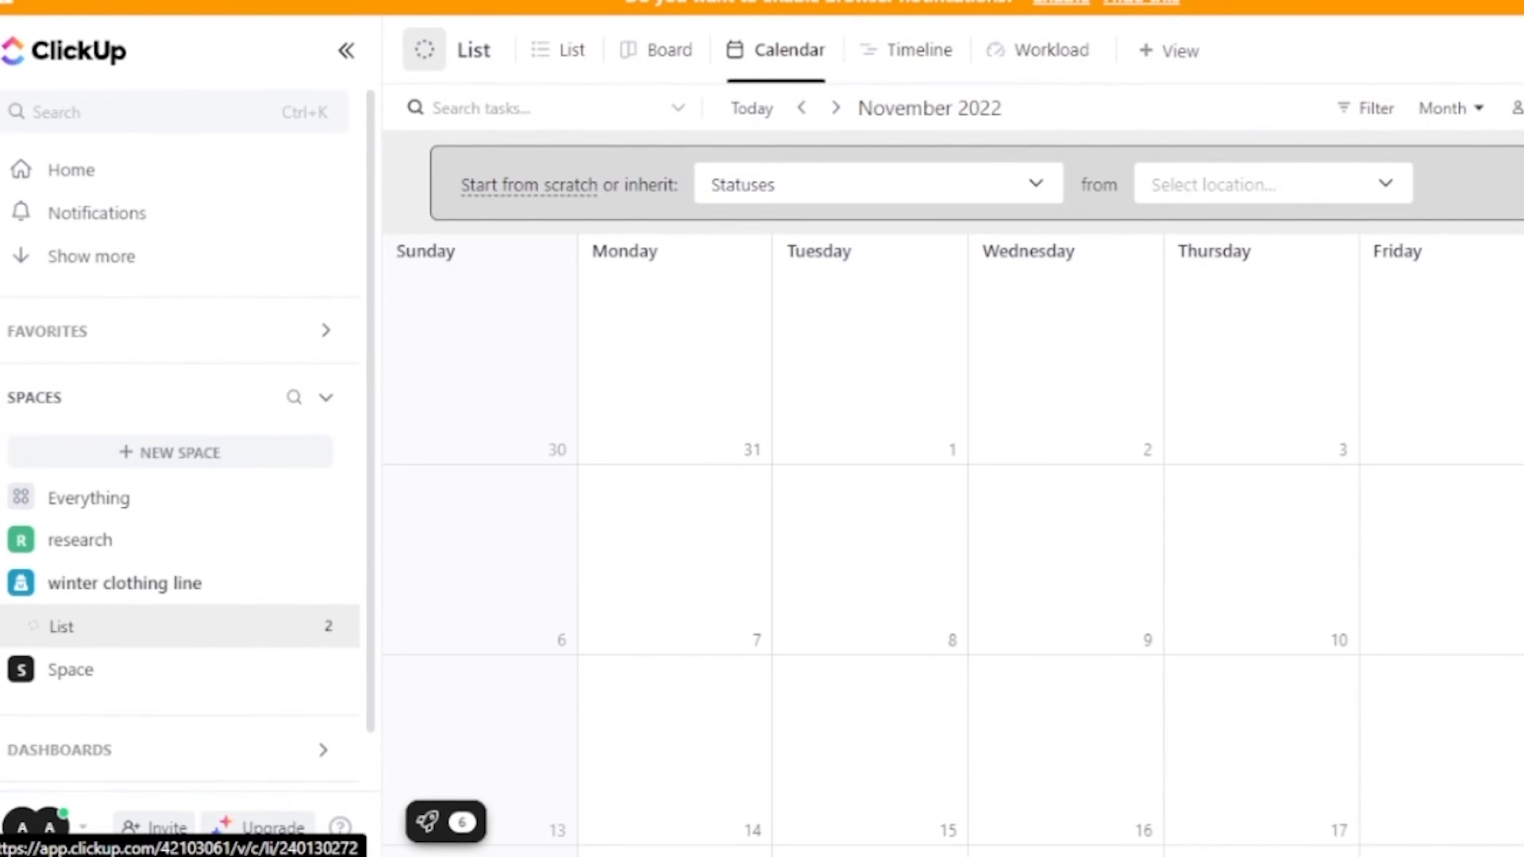
pyautogui.scroll(-4, 1367, 808)
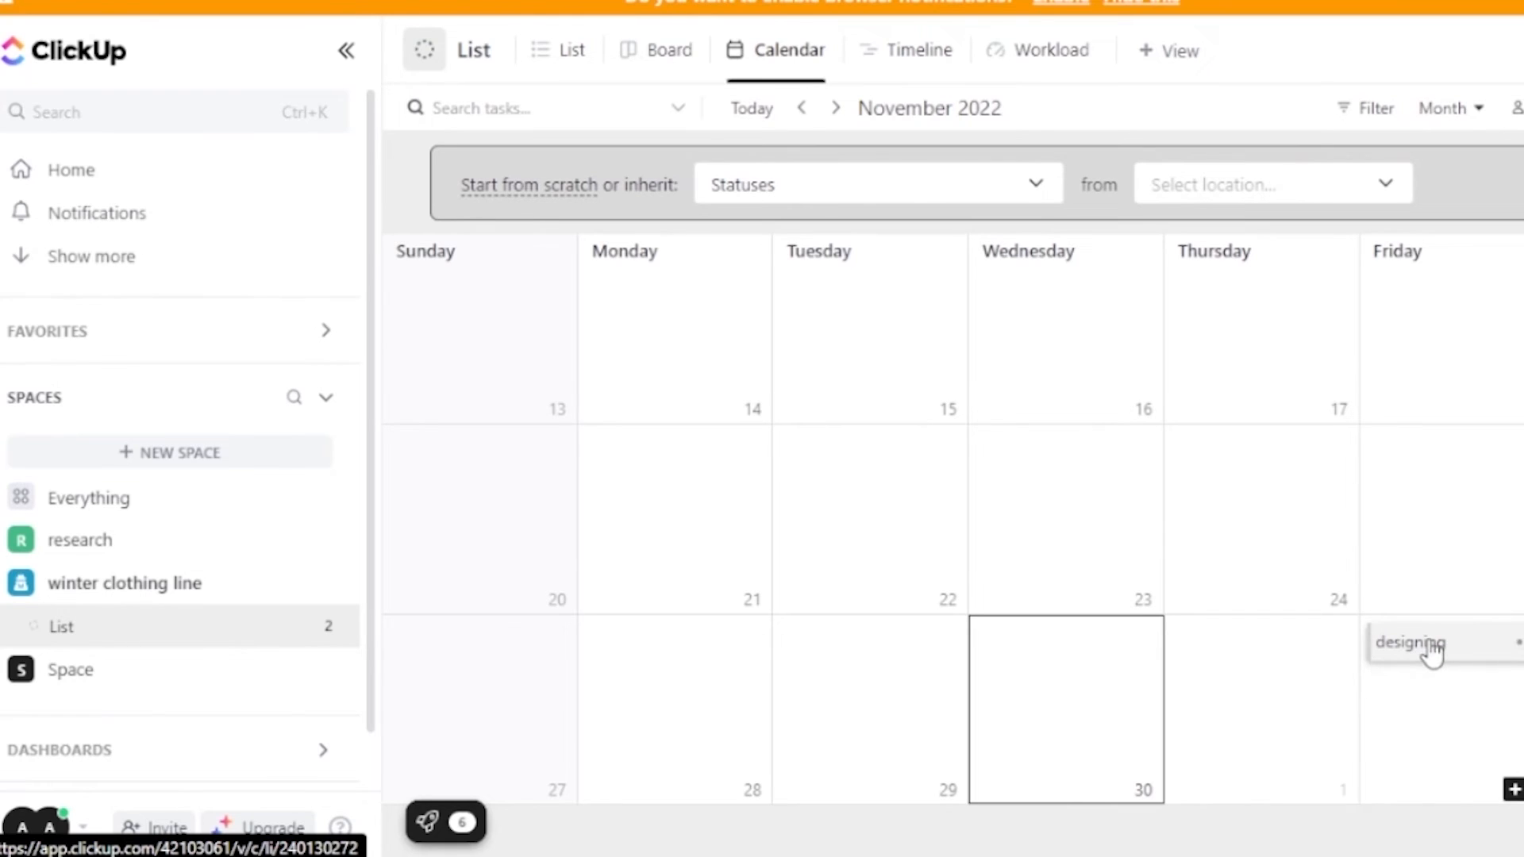
pyautogui.click(917, 53)
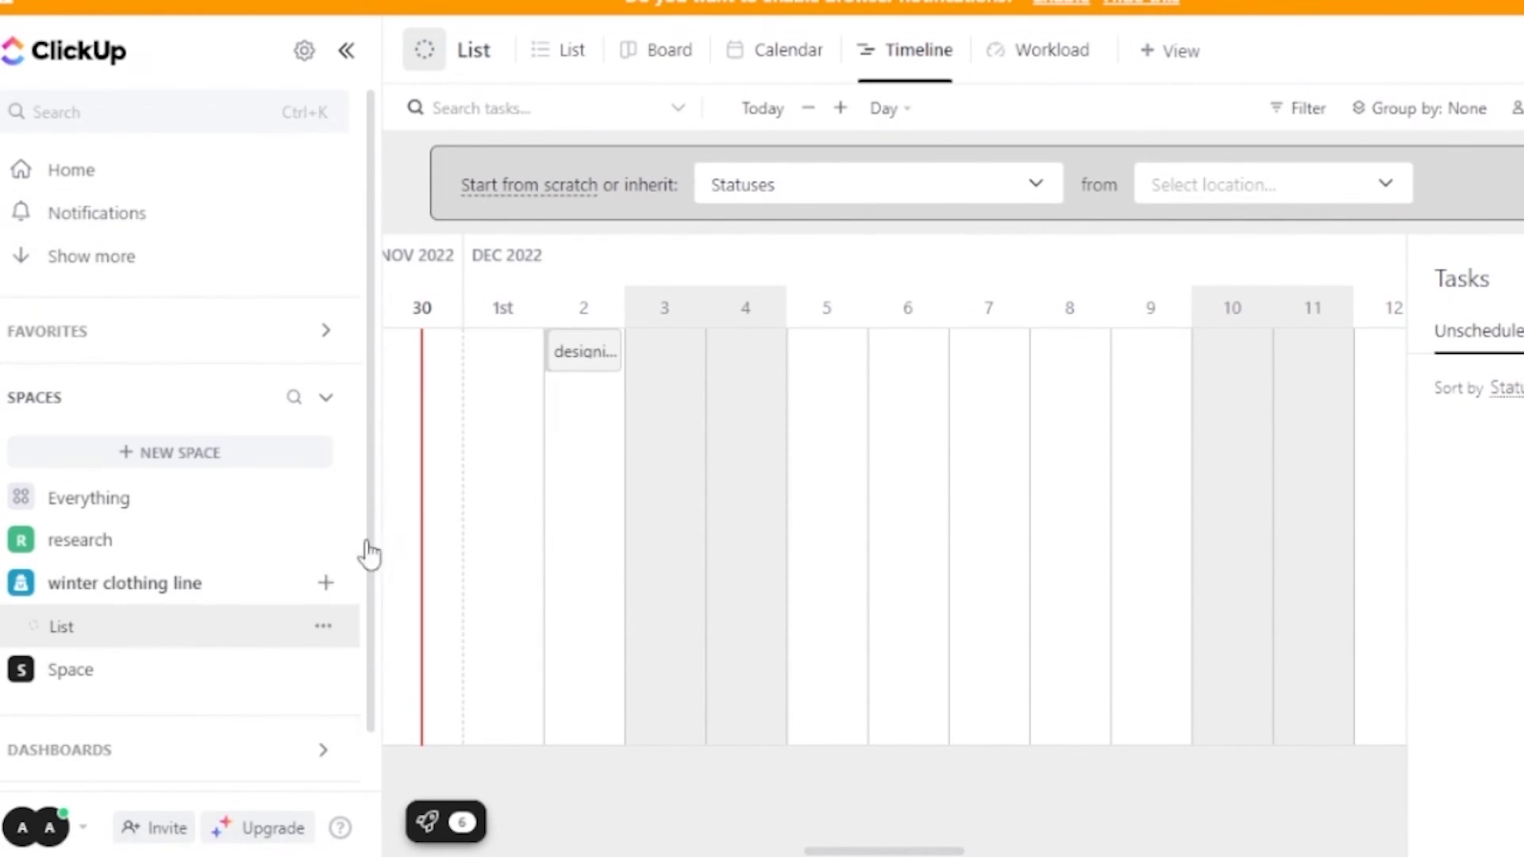
pyautogui.moveTo(371, 502); pyautogui.dragTo(366, 784)
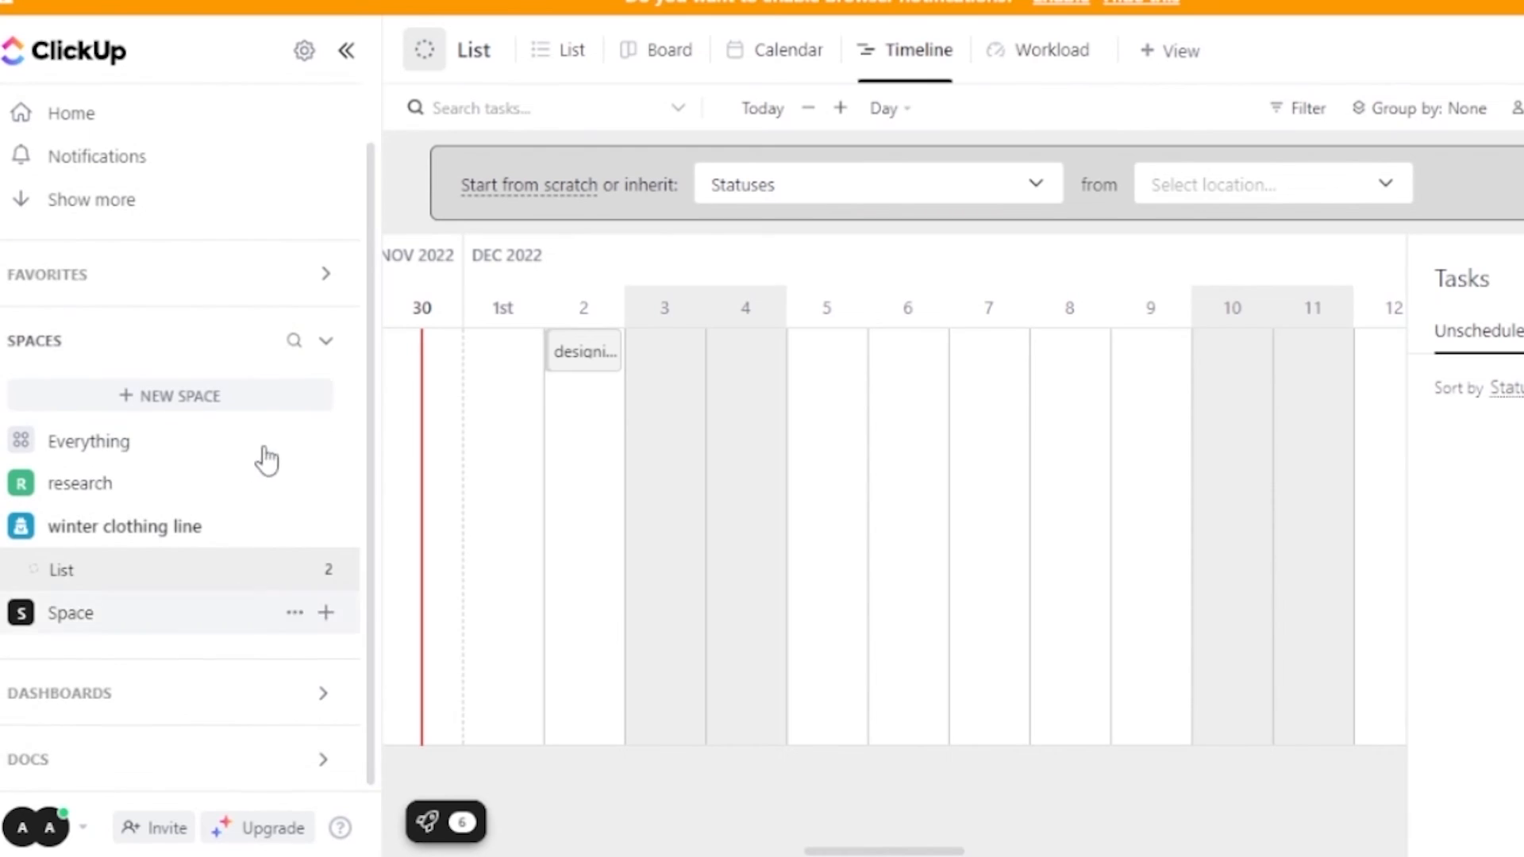